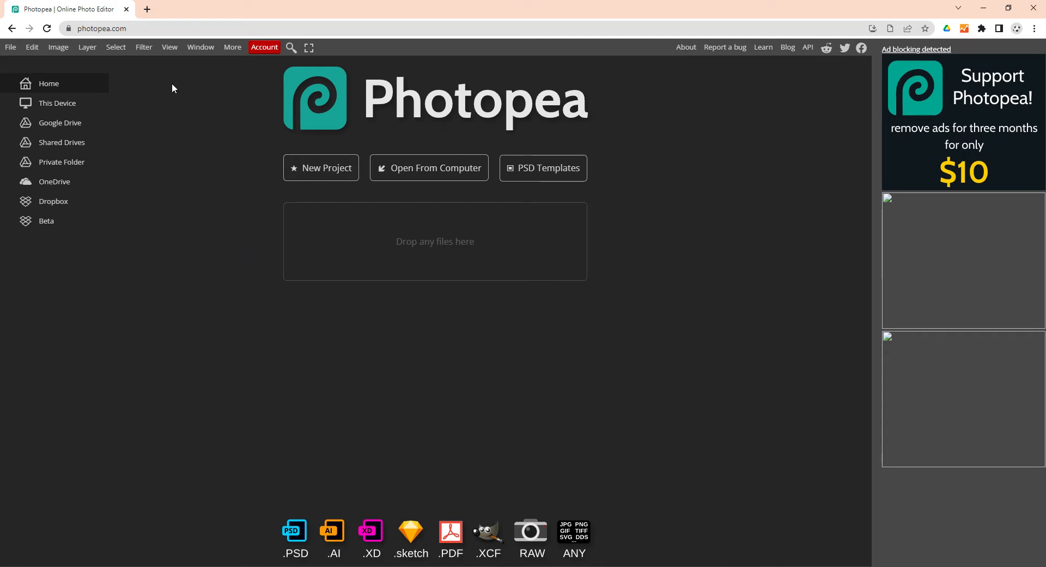
- Open the blue gemstone ring photo from the computer
click(14, 47)
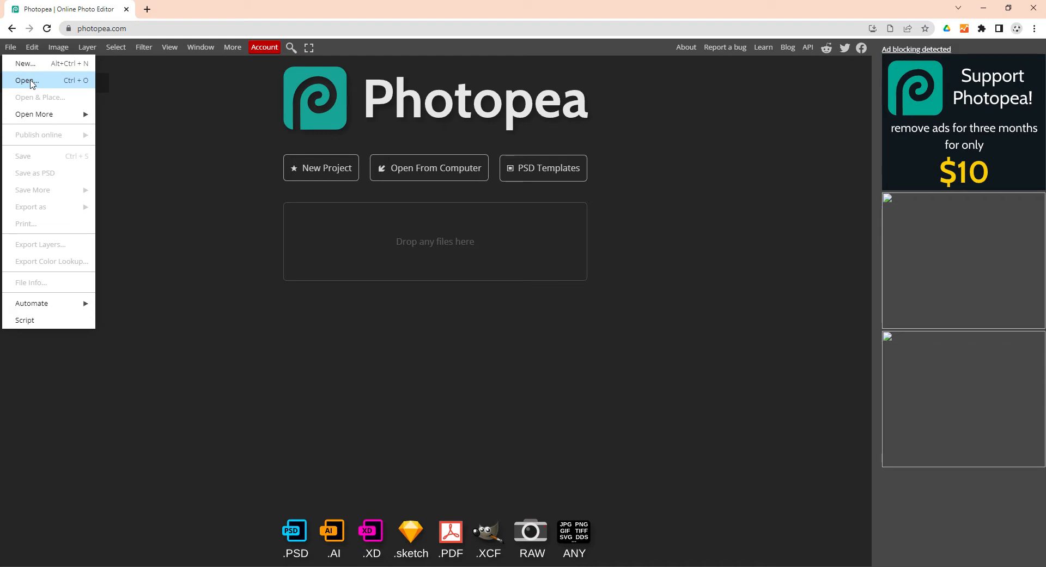
click(27, 80)
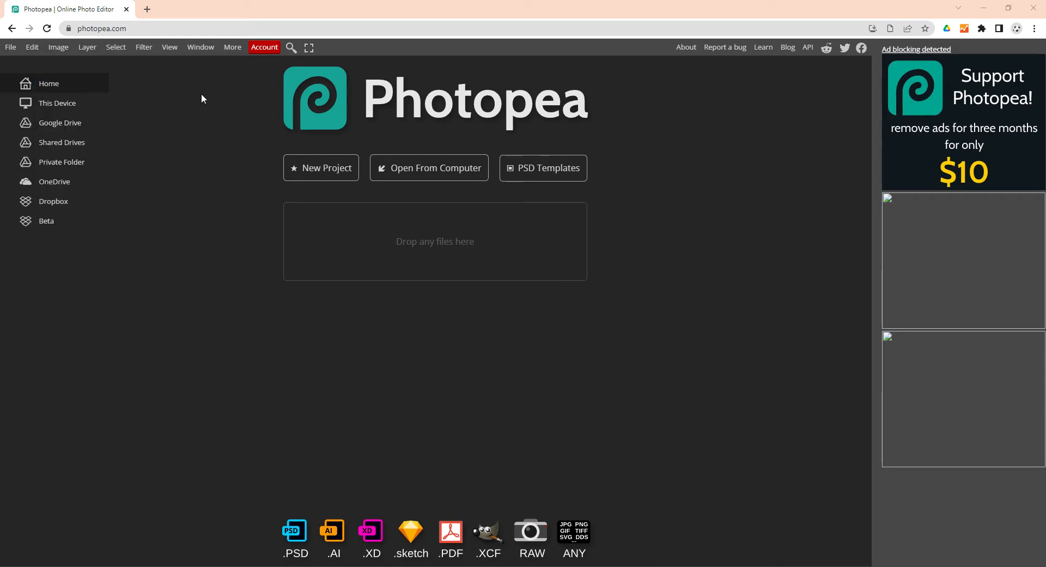
click(676, 270)
scroll(491, 256, down, 1)
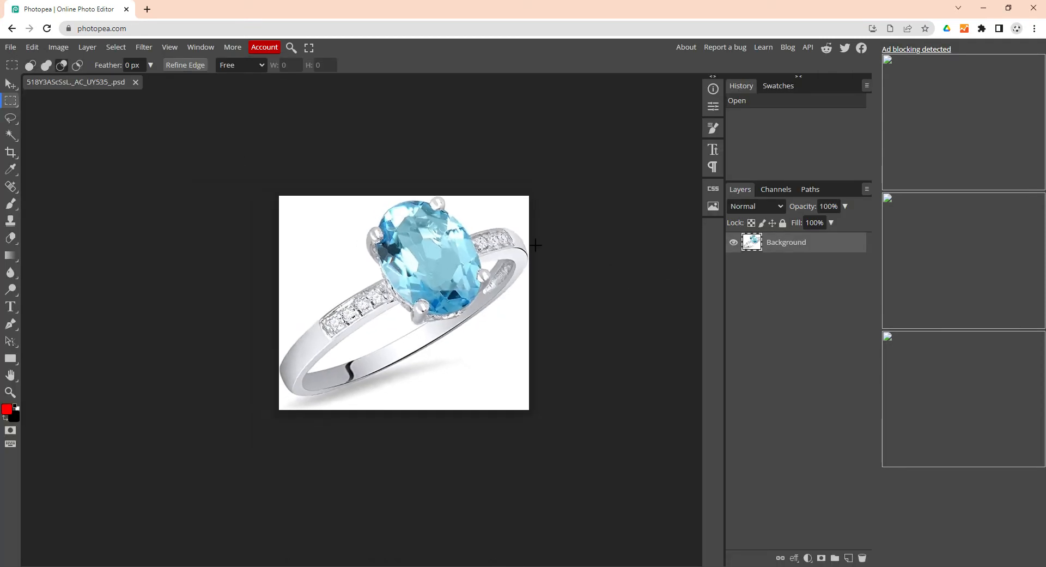
scroll(441, 271, up, 1)
scroll(304, 250, down, 1)
scroll(274, 239, up, 2)
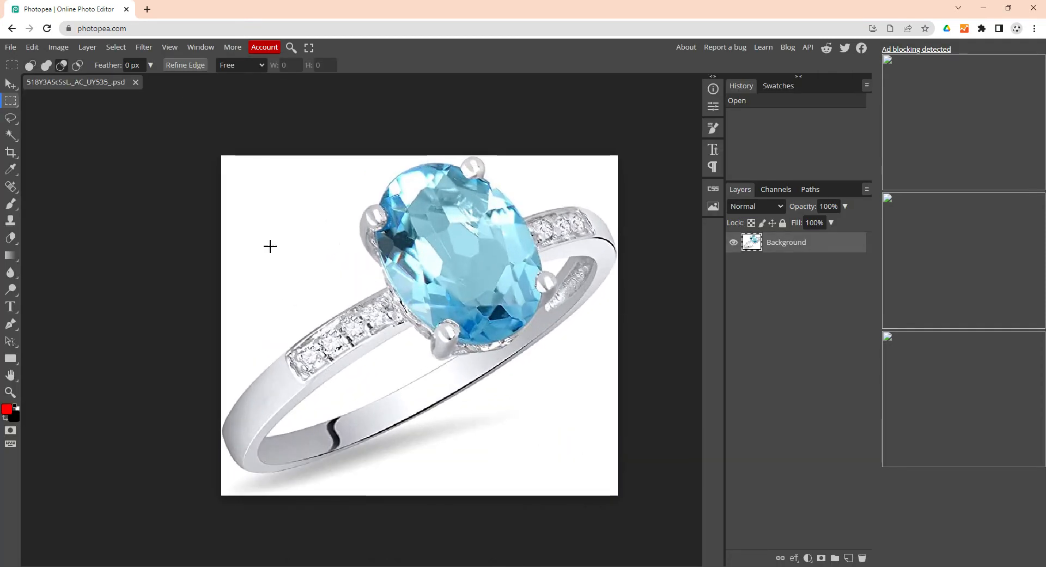
scroll(305, 256, down, 3)
scroll(320, 260, up, 1)
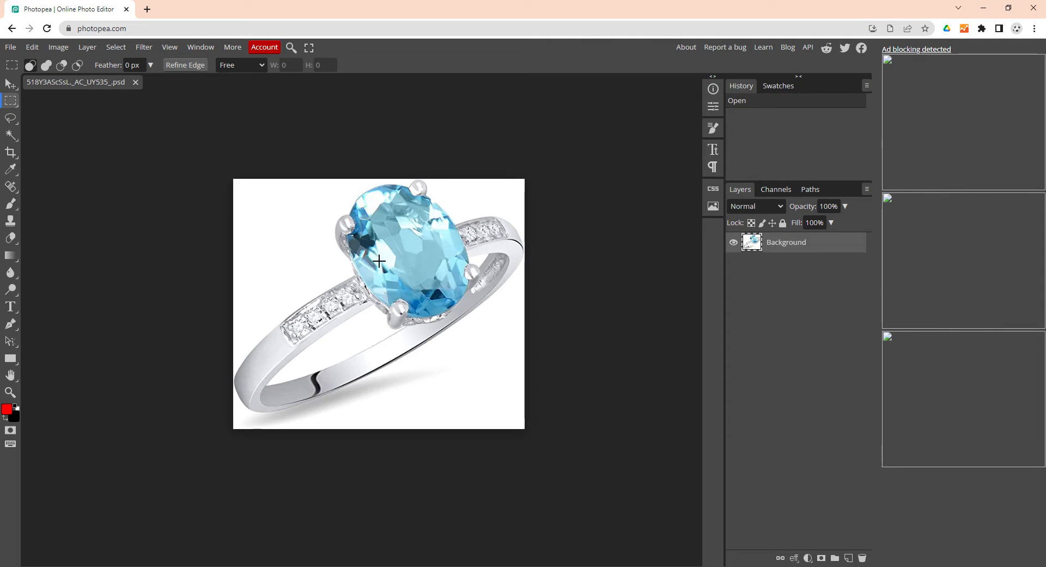
scroll(342, 258, down, 2)
scroll(342, 257, up, 2)
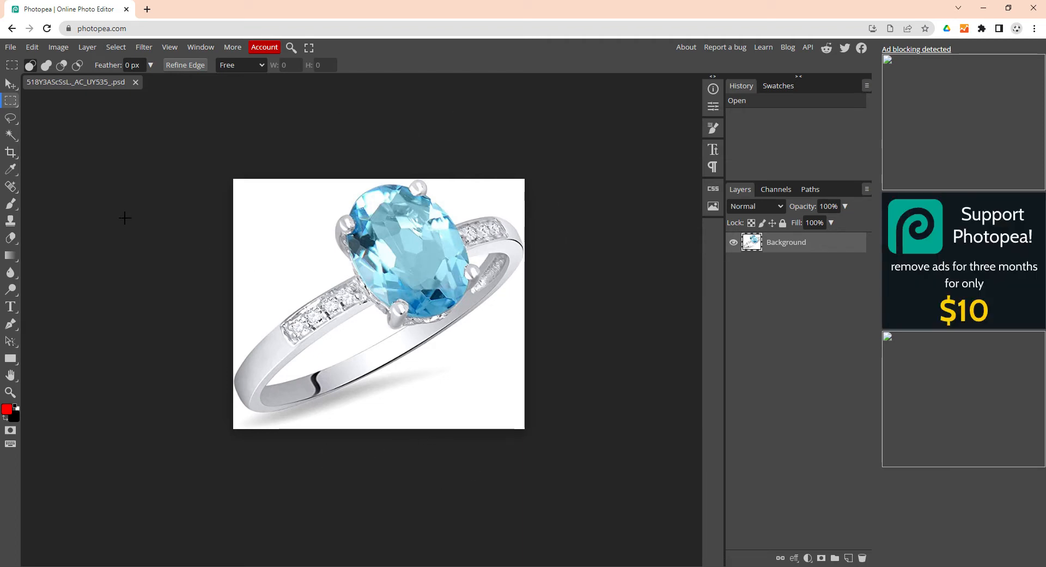
- Start a crop of the ring photo in Fixed Ratio mode
click(11, 152)
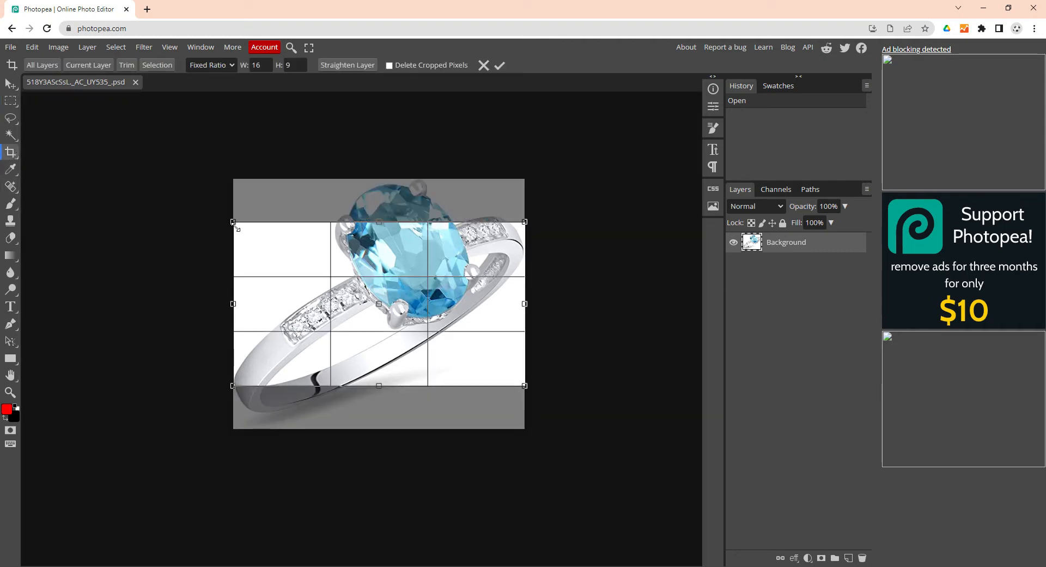
click(210, 80)
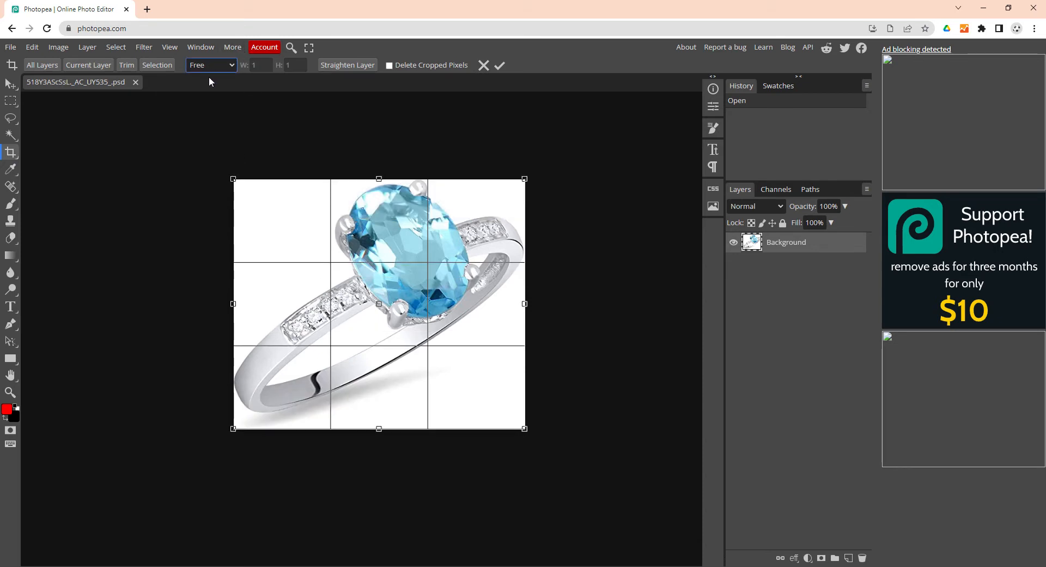
click(206, 86)
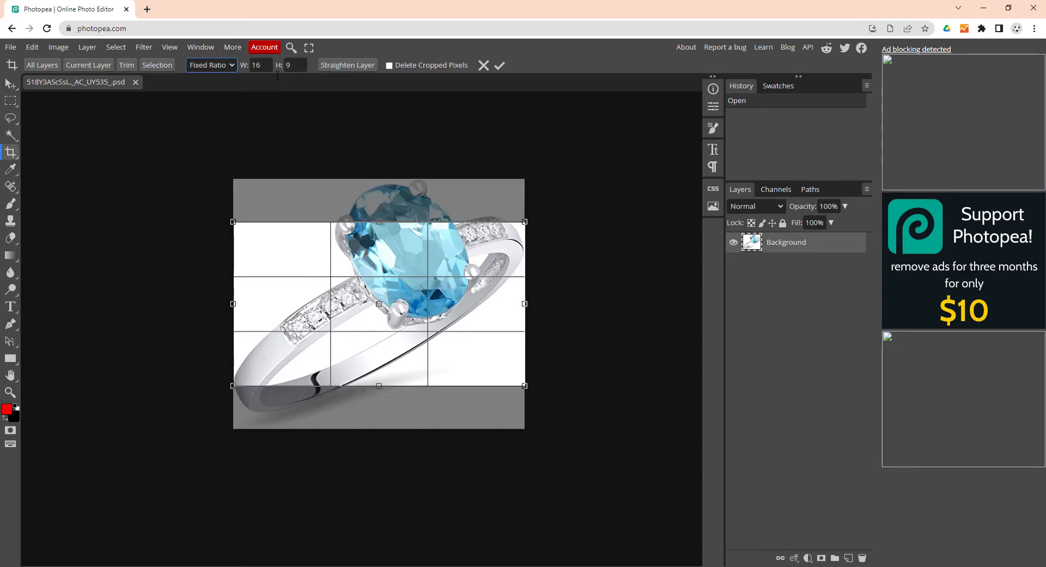
- Try a crop ratio of 3 to 2 on the ring photo
double_click(269, 69)
text(3)
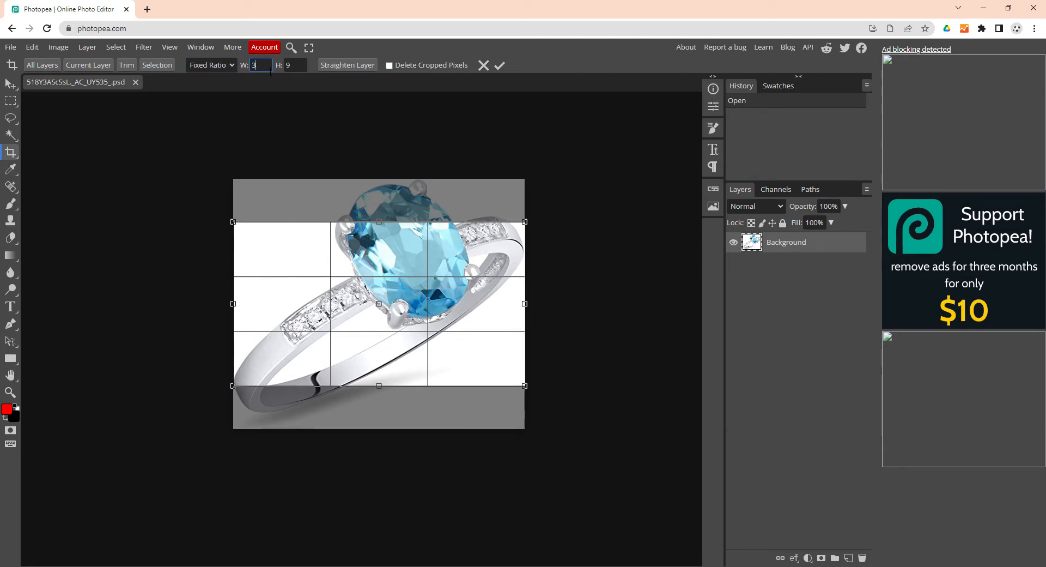
key(Tab)
text(2)
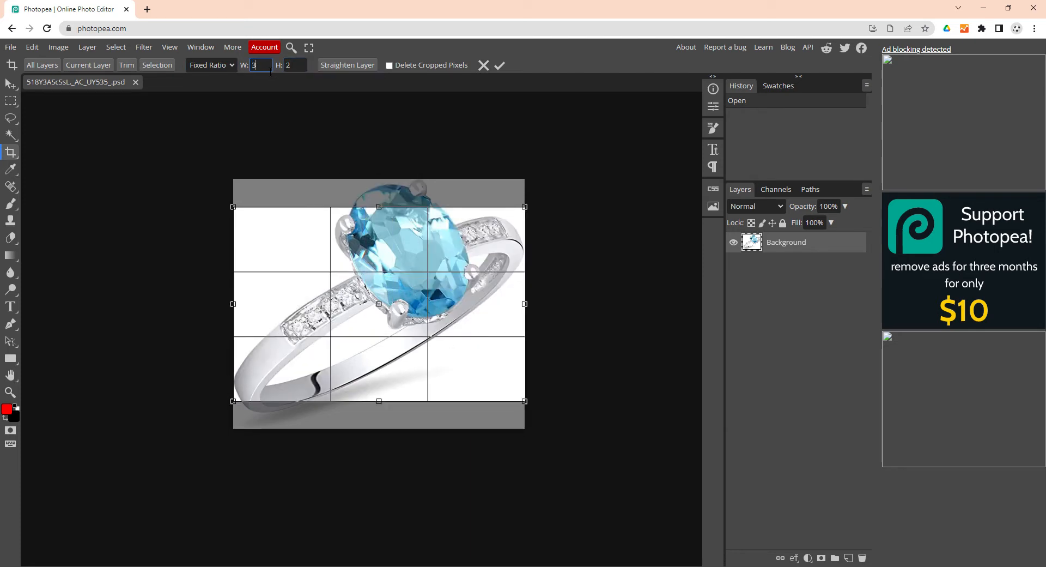
- Set the crop's fixed ratio to 16 wide by 9 high
text(16)
key(Tab)
text(9)
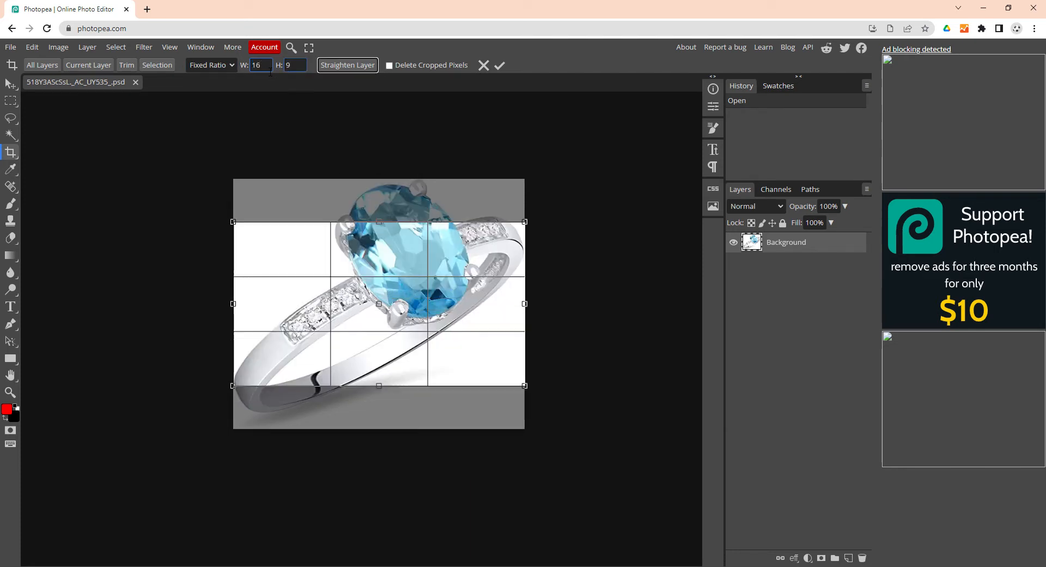
key(Tab)
- Enlarge the crop frame beyond the ring photo on all sides, apply the crop, and switch to the rectangular selection tool
drag(234, 222, 128, 163)
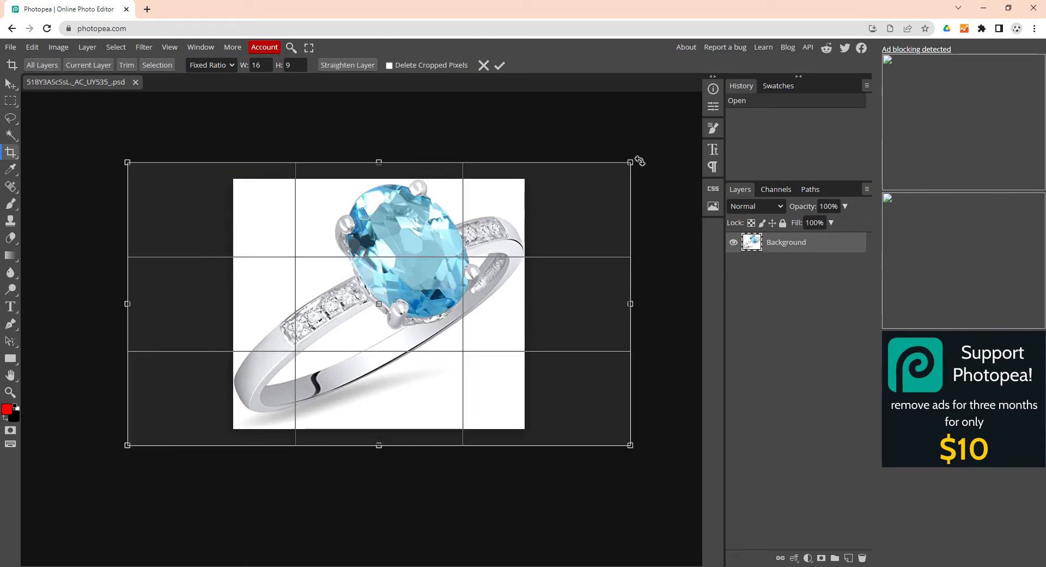
mouse_move(631, 163)
mouse_down()
mouse_move(623, 169)
mouse_move(636, 148)
mouse_move(628, 163)
mouse_up()
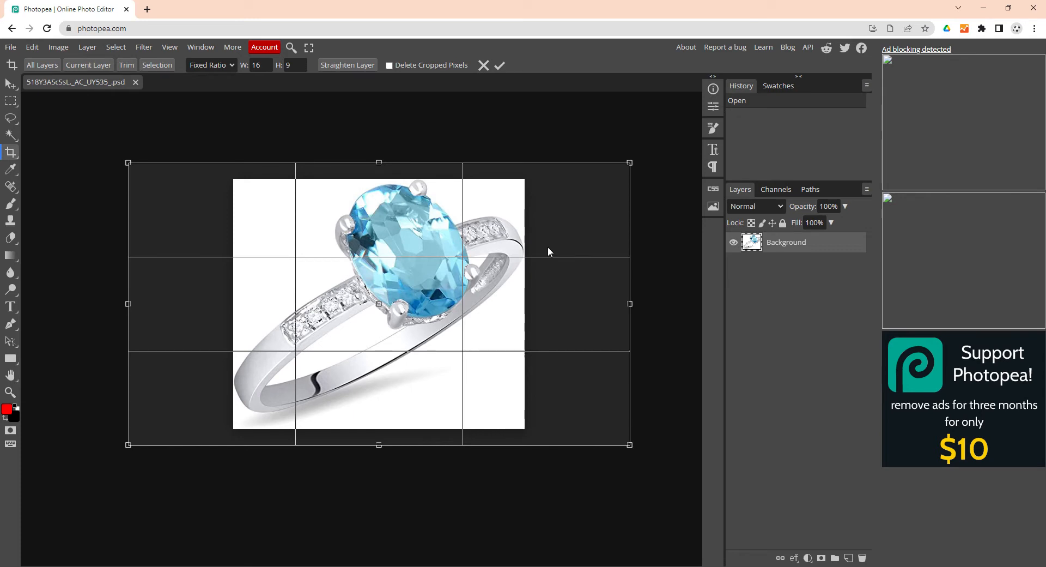
click(501, 65)
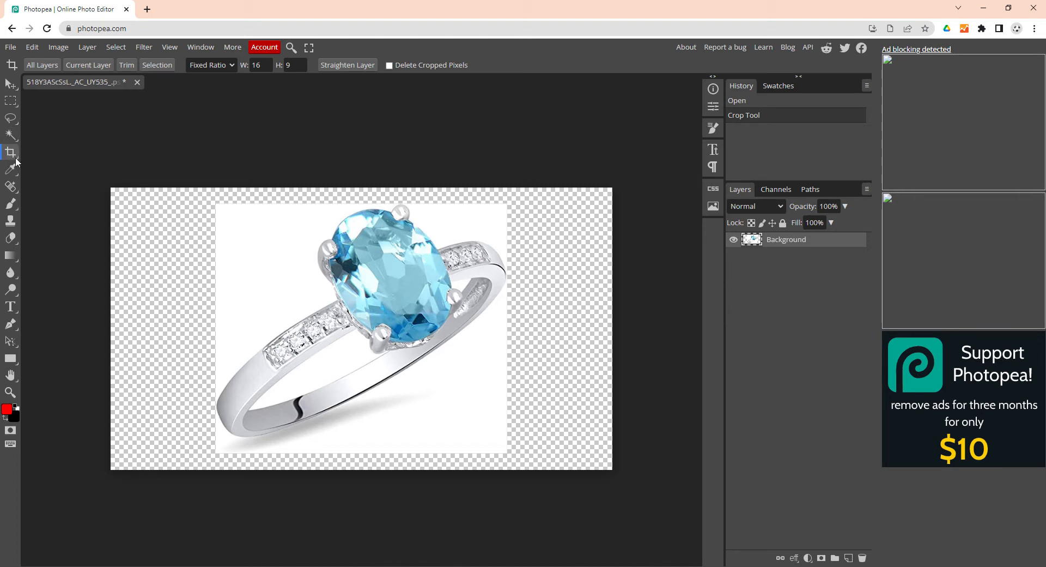
click(10, 101)
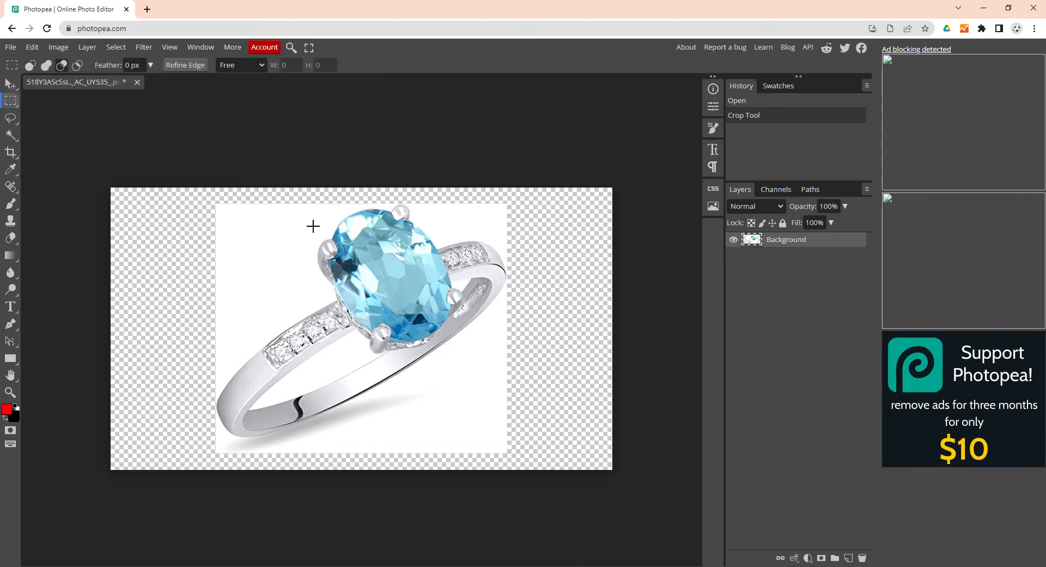
- Add a new empty layer above the Background layer
scroll(313, 224, down, 1)
scroll(222, 248, up, 1)
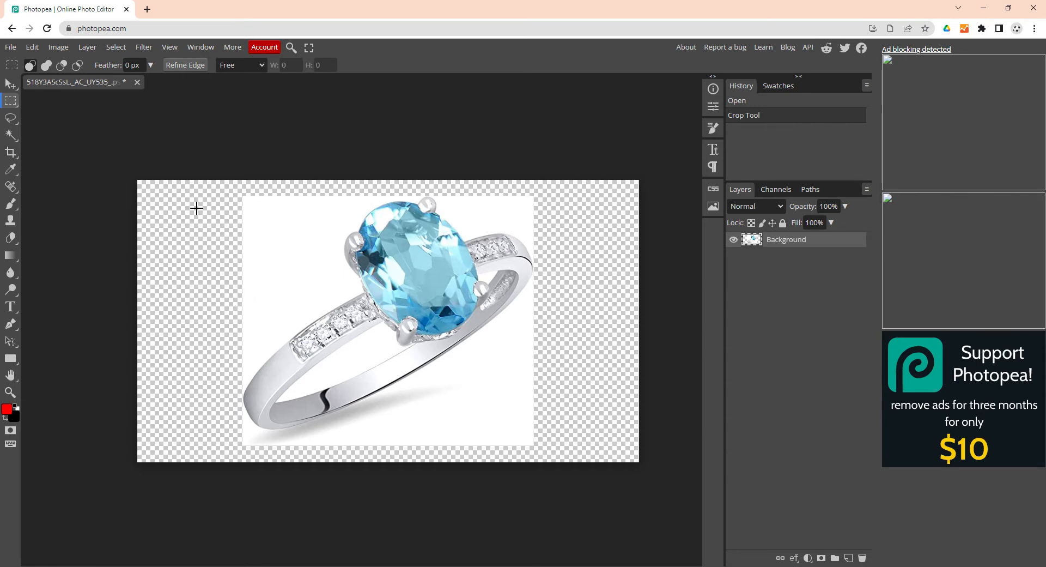
click(849, 558)
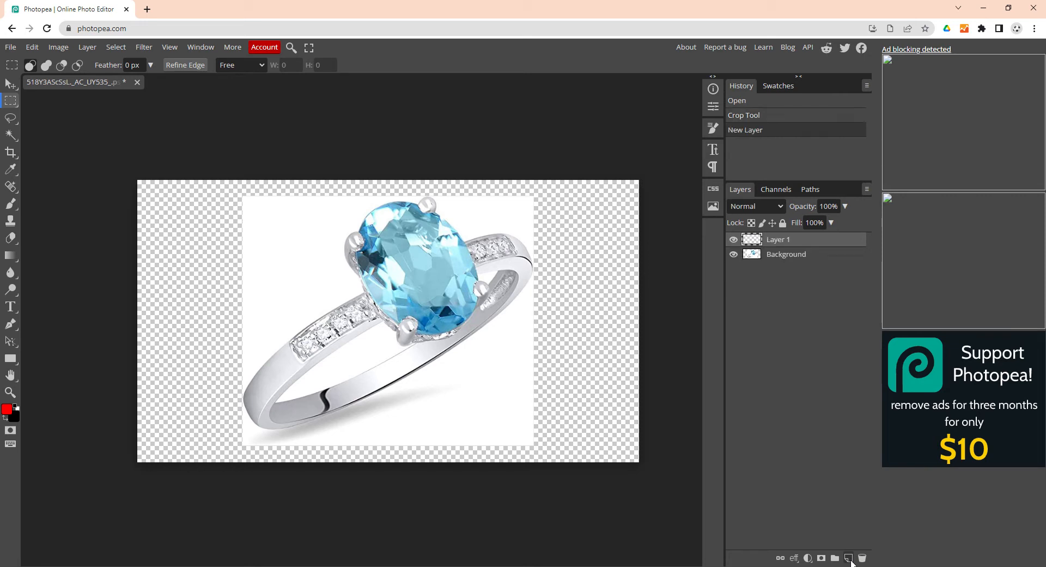
- Add a second empty layer on top of Layer 1 and delete it again
click(82, 49)
mouse_move(109, 63)
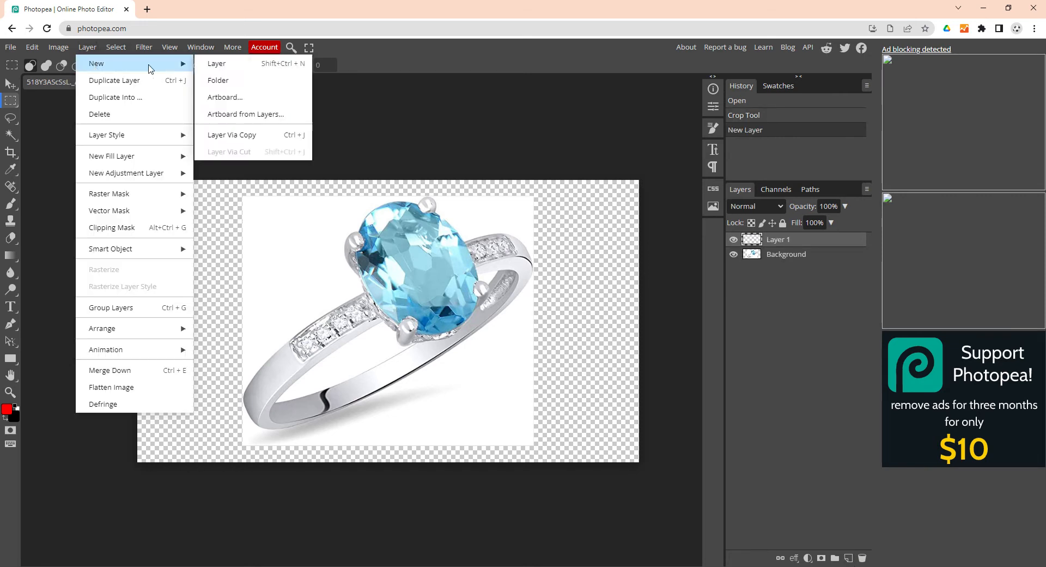
click(267, 66)
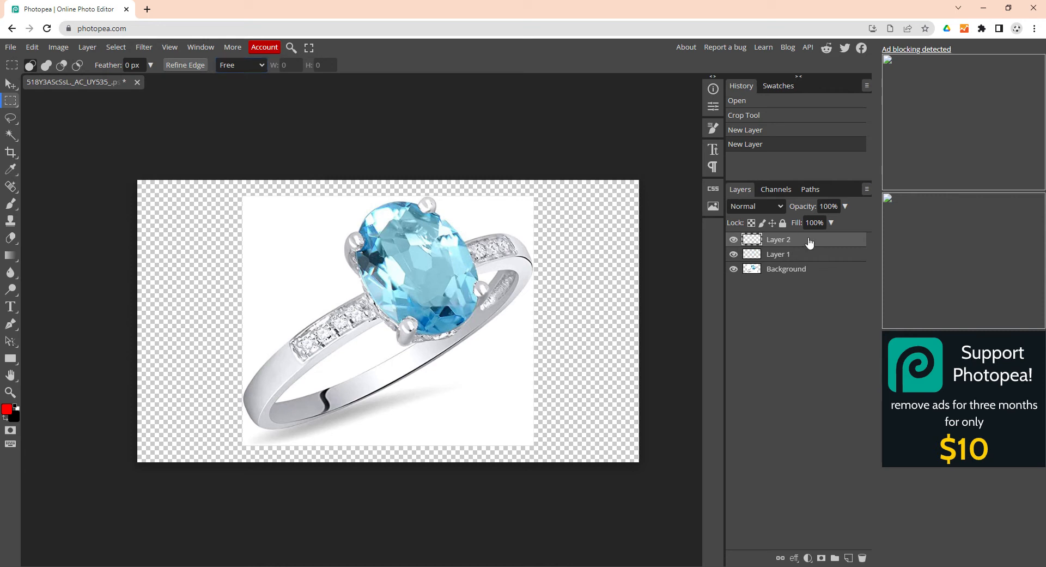
key(Delete)
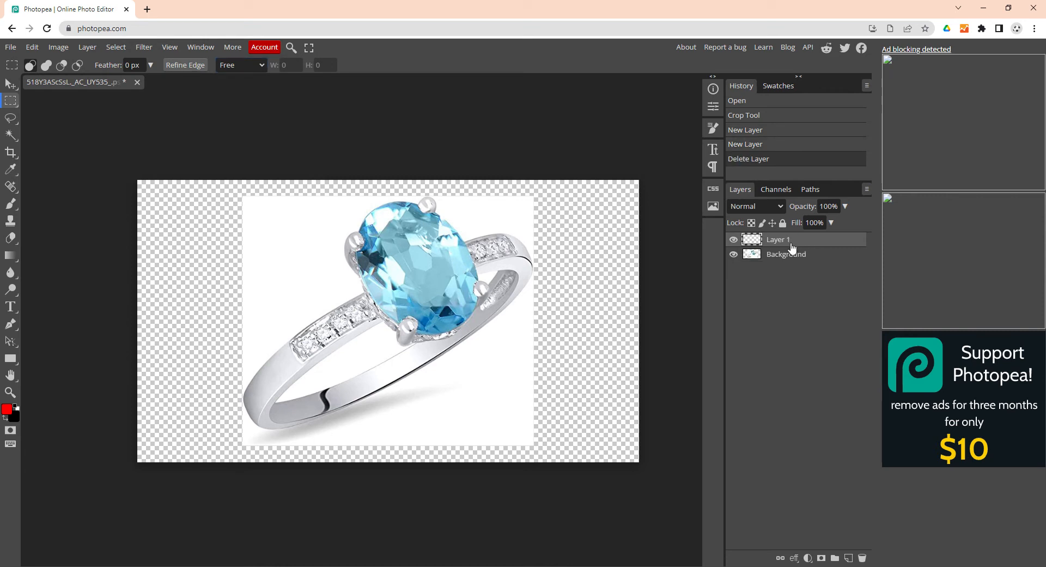
- Move Layer 1 below the Background layer and keep Layer 1 selected
drag(791, 242, 789, 271)
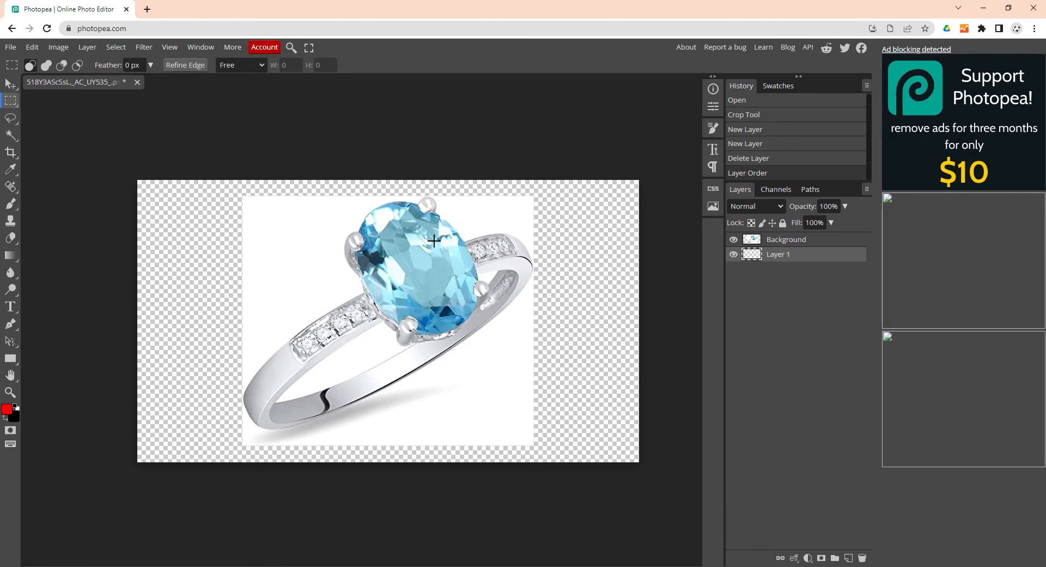
click(788, 241)
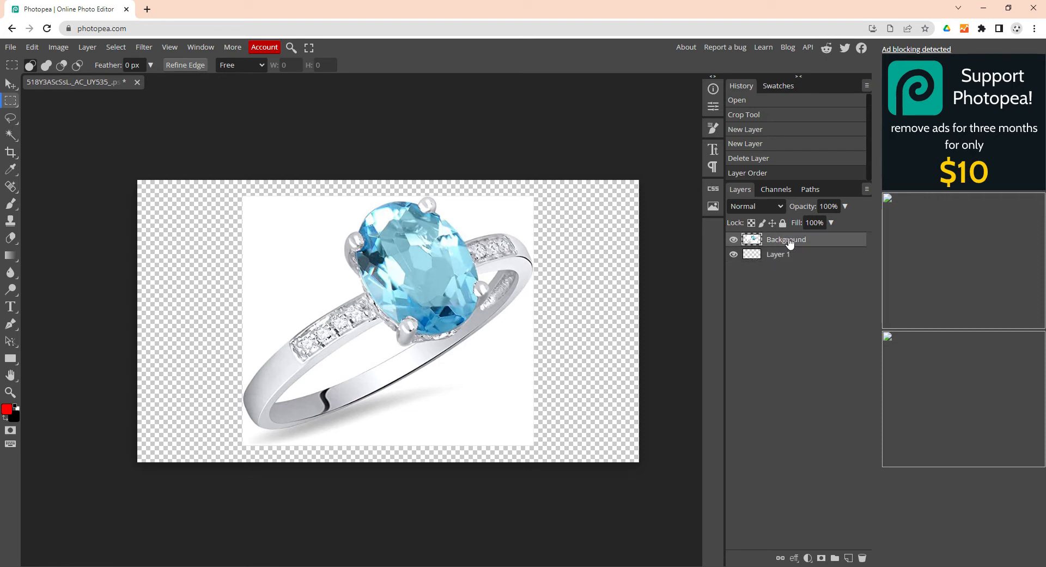
click(780, 255)
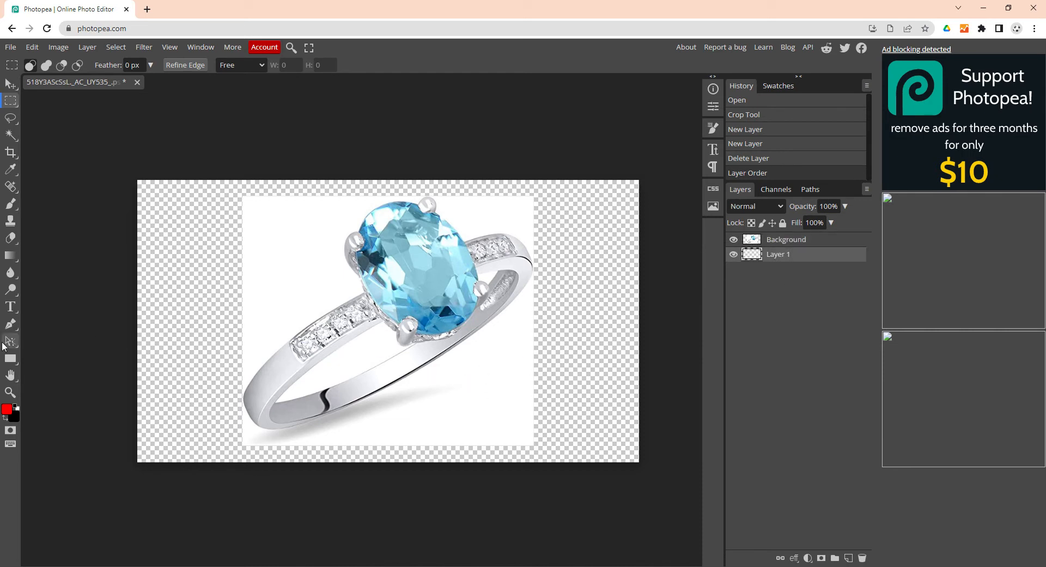
- Fill Layer 1 with the red foreground colour using the Paint Bucket Tool
right_click(10, 256)
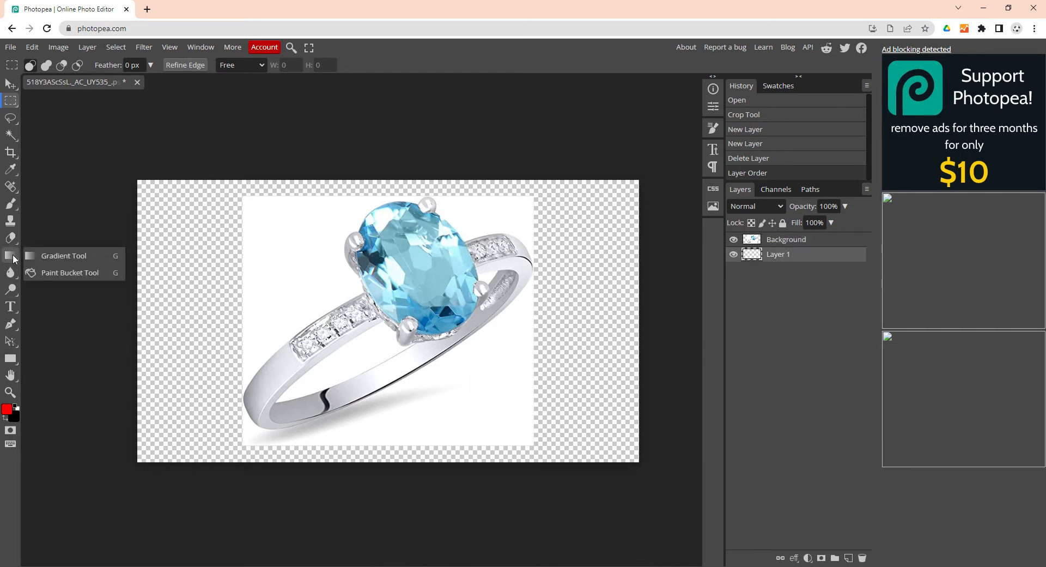
click(51, 273)
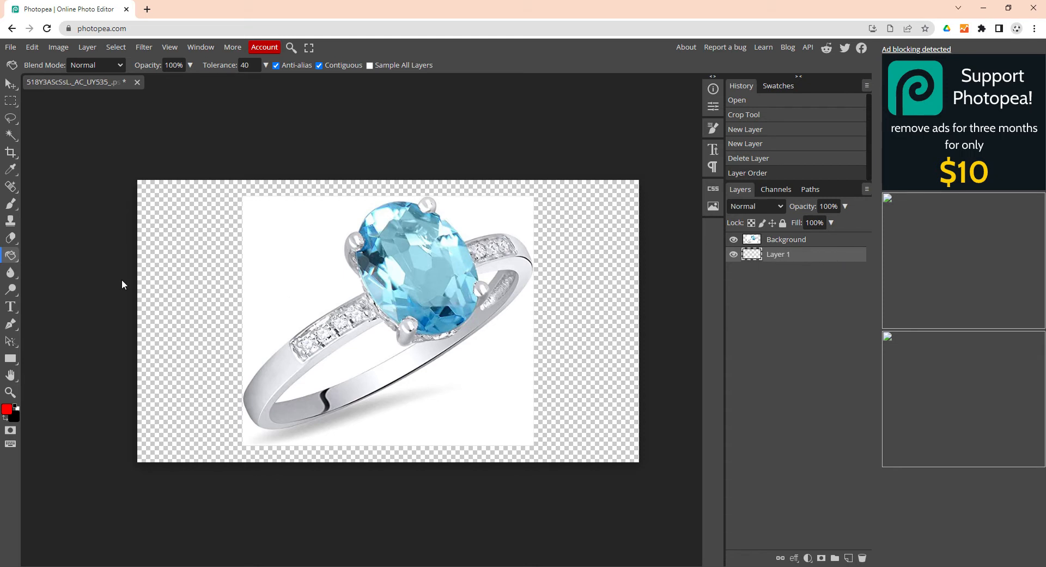
click(203, 308)
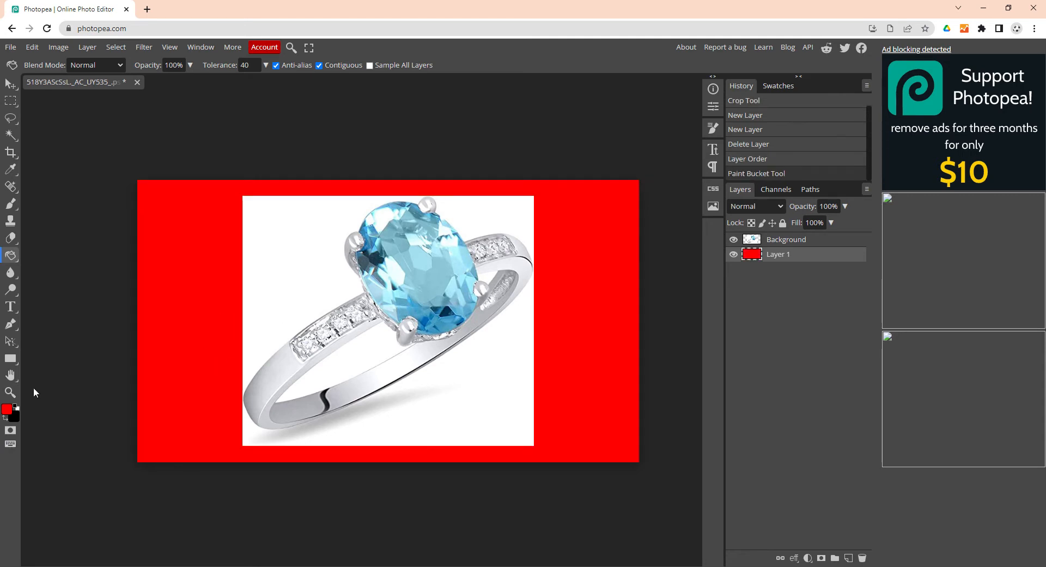
- Set the foreground colour to white (ffffff) and fill Layer 1 with it
click(7, 408)
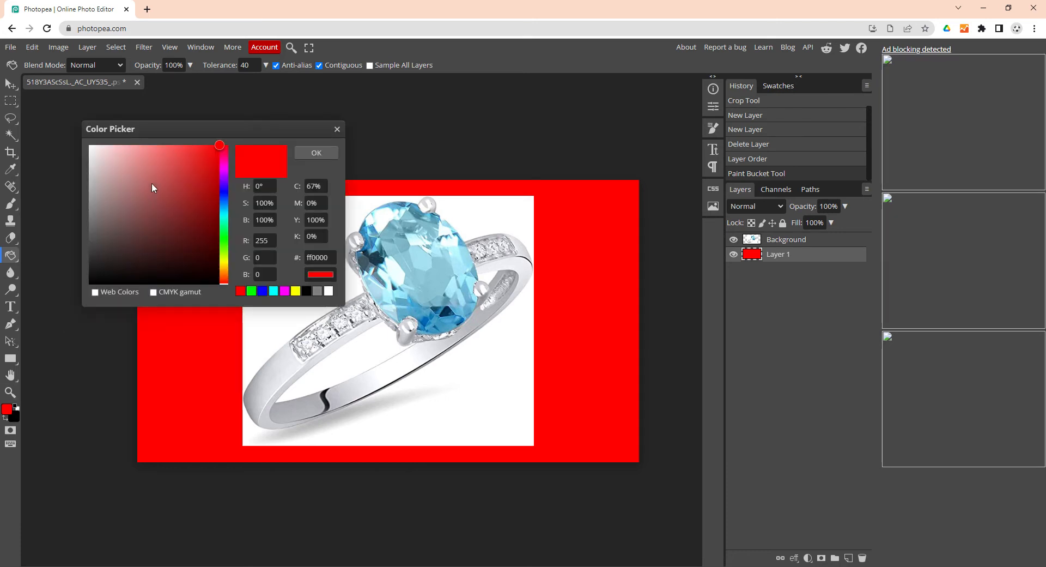
drag(152, 188, 87, 145)
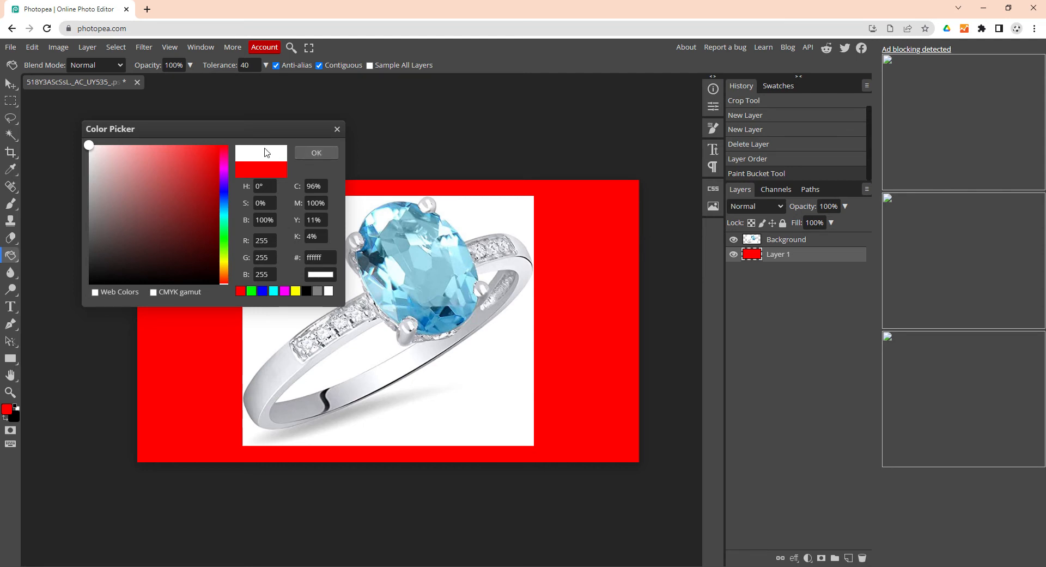
click(333, 157)
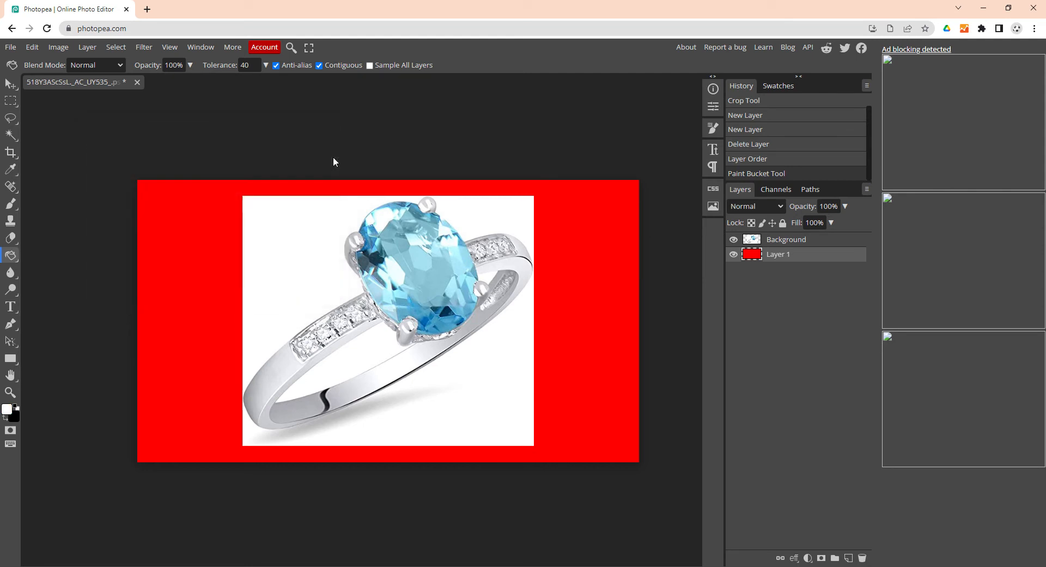
click(209, 281)
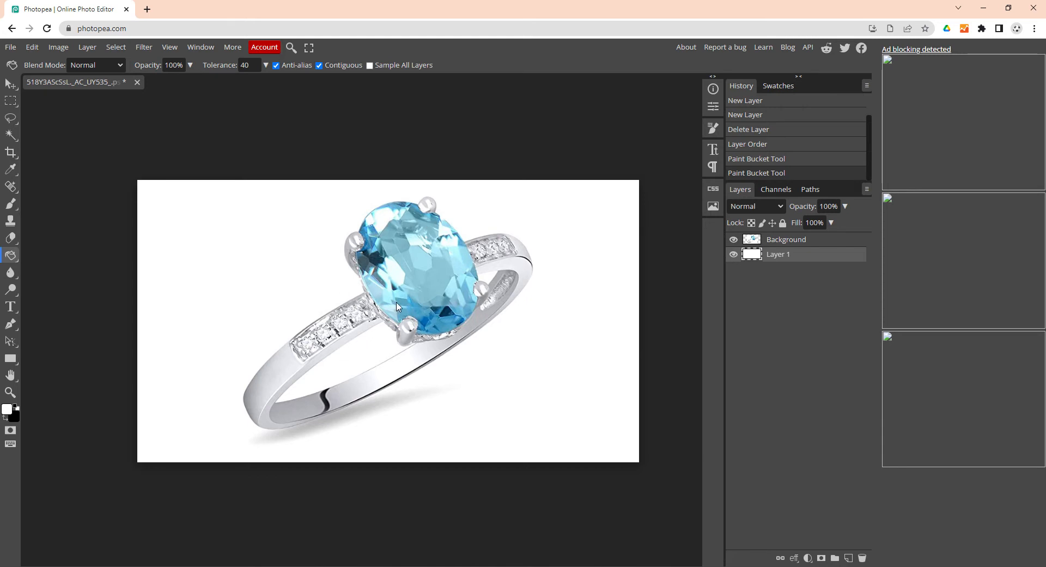
- Set the foreground colour to a very light grey and fill the white area around the ring on the Background layer
click(791, 244)
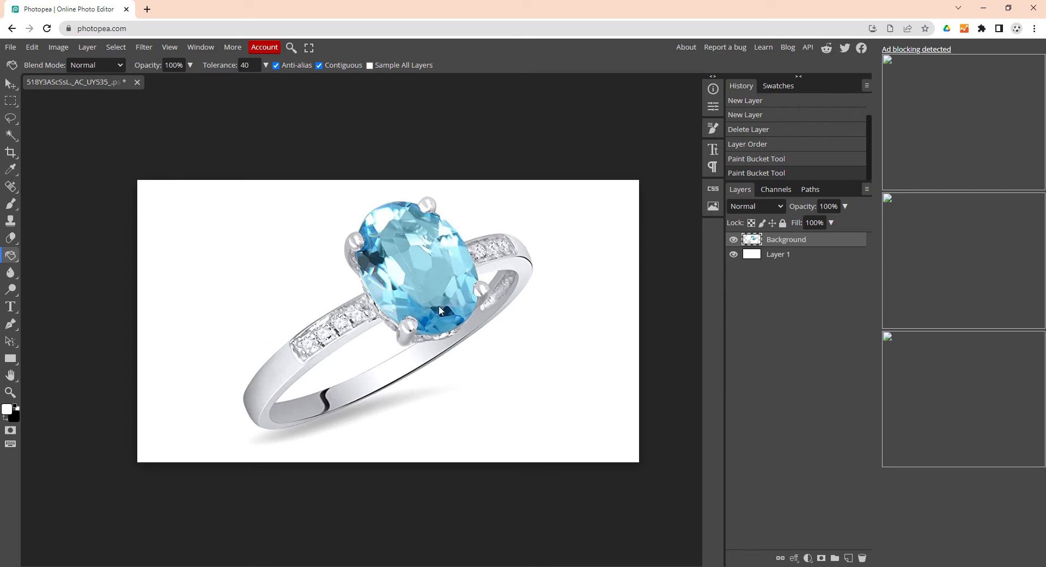
click(7, 409)
drag(137, 172, 77, 145)
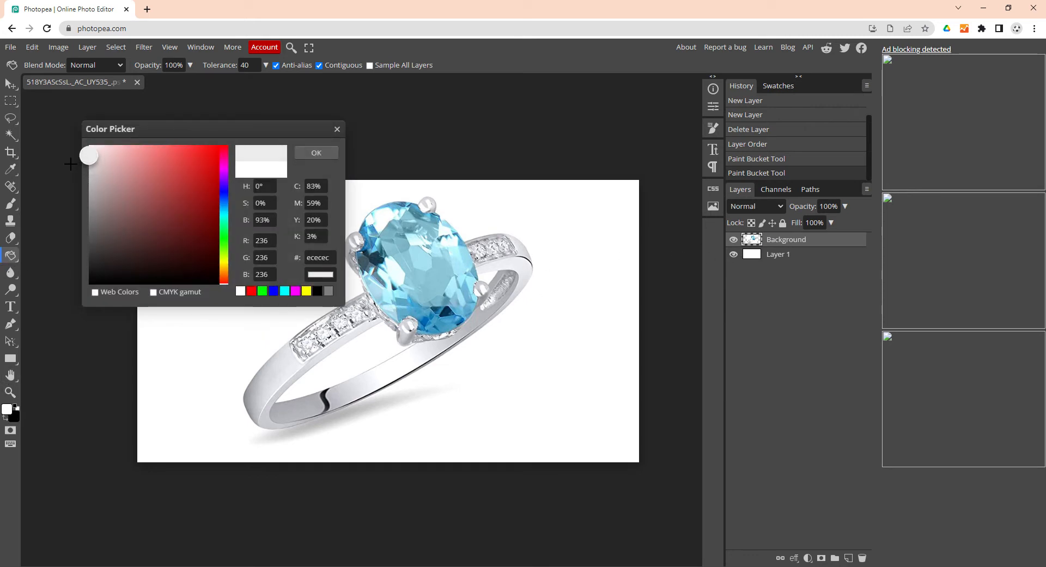
click(315, 155)
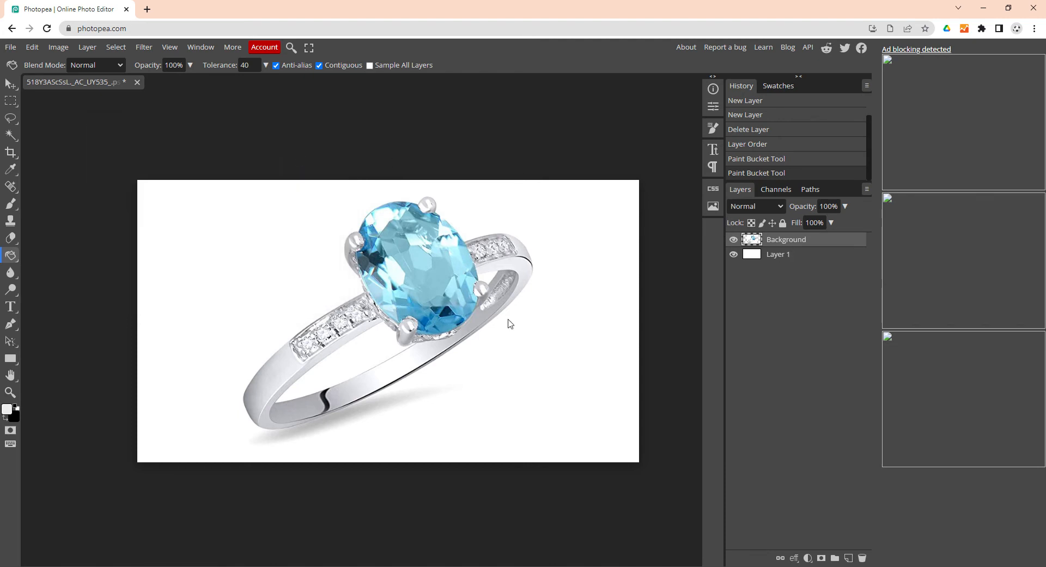
click(464, 366)
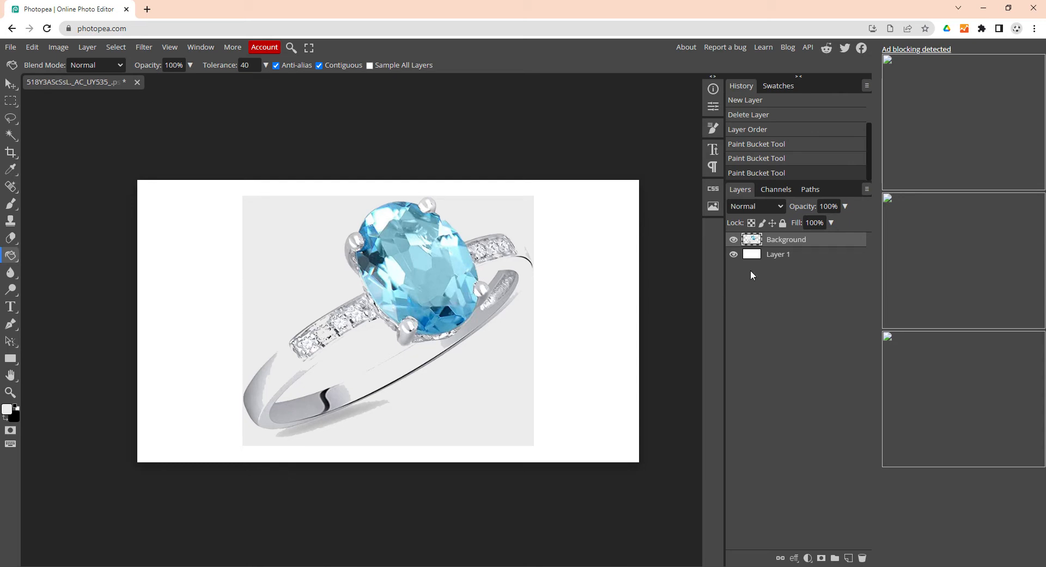
- Hide Layer 1 and add a new empty layer directly below the Background layer
click(734, 254)
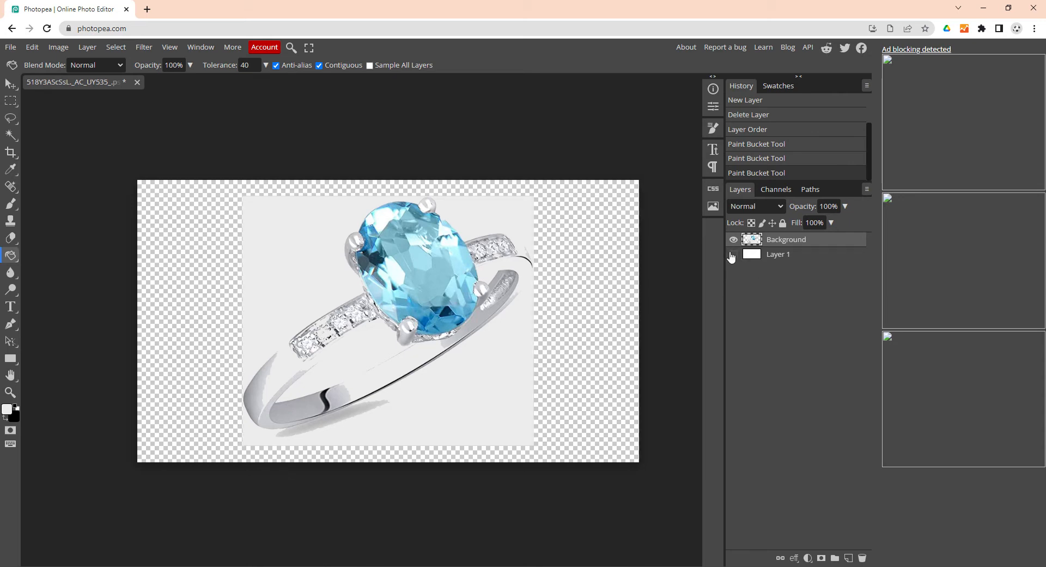
click(848, 558)
drag(805, 241, 801, 262)
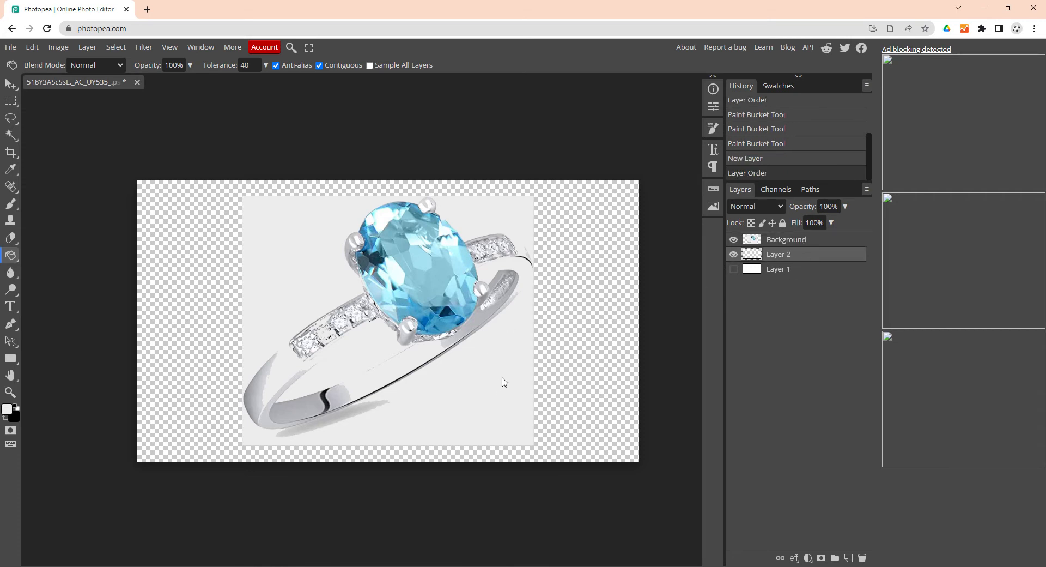
- Fill the new layer with the light grey foreground colour (ececec) using the Paint Bucket Tool
click(11, 413)
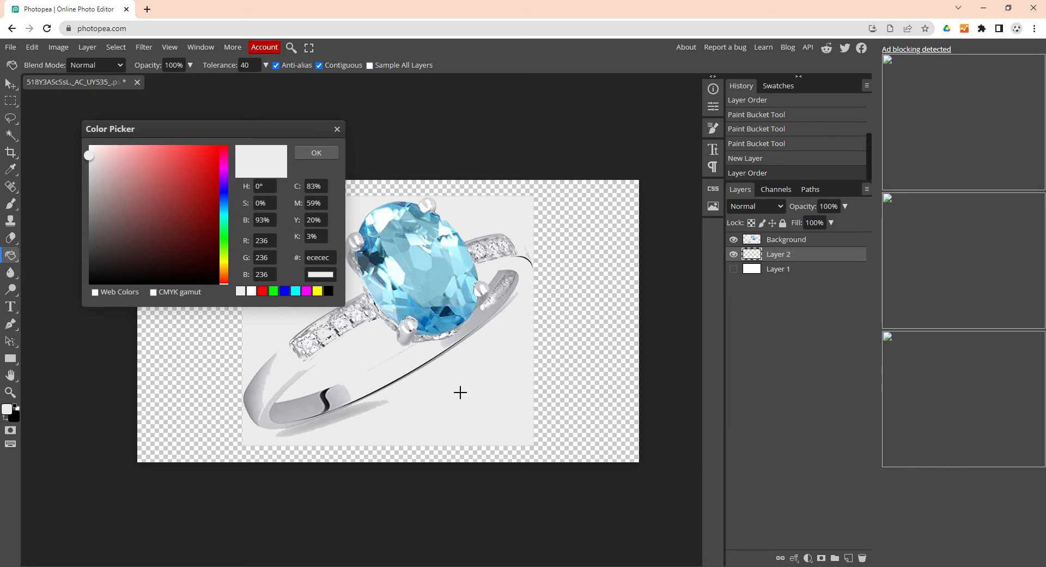
click(189, 164)
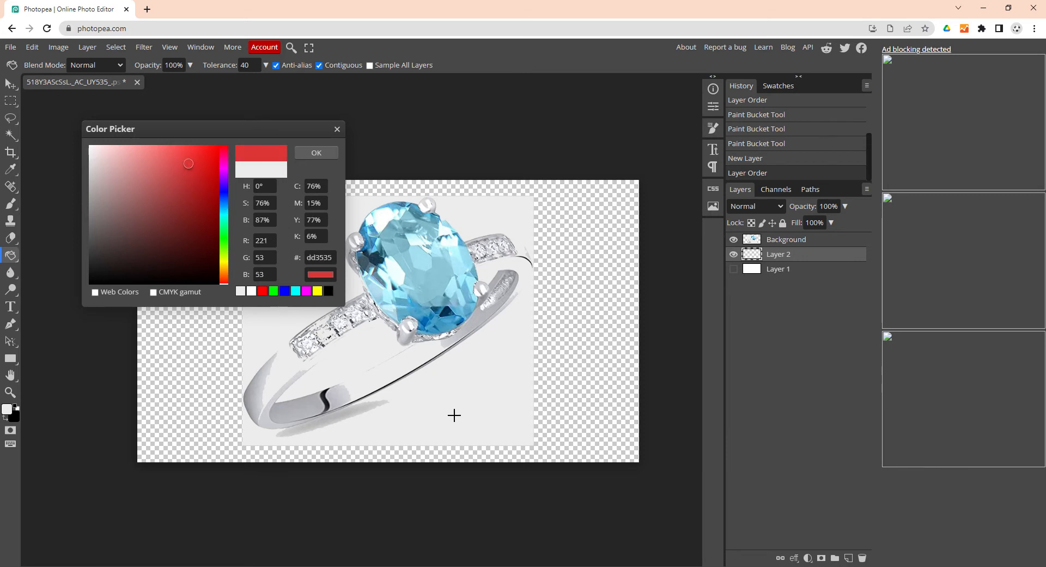
click(499, 419)
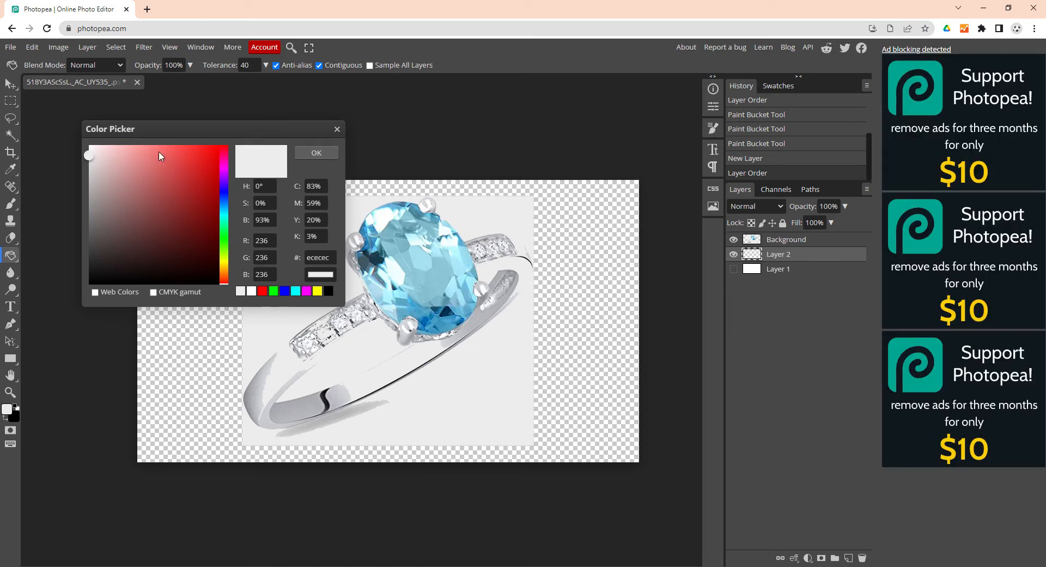
click(329, 156)
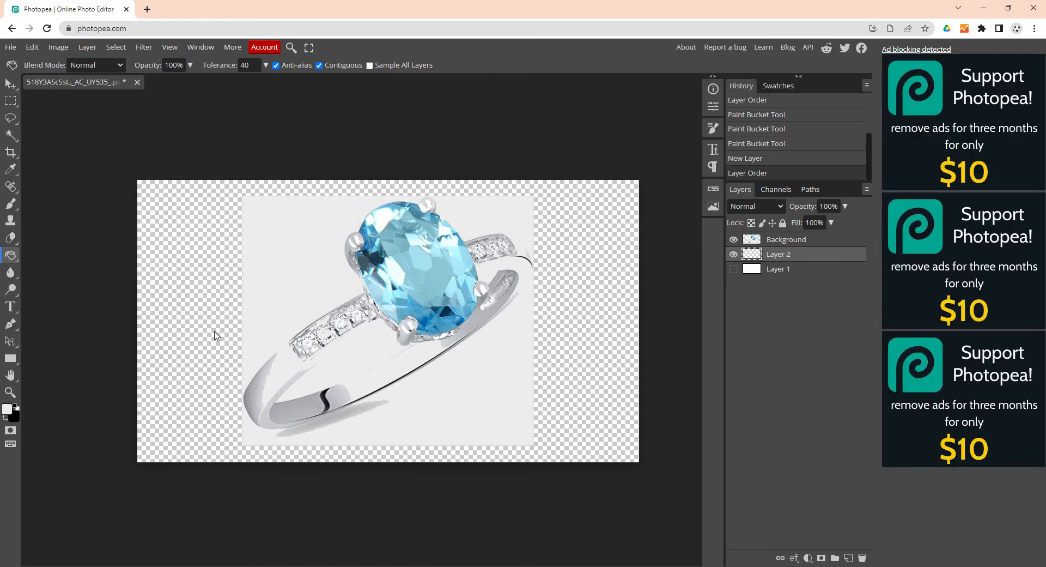
right_click(11, 255)
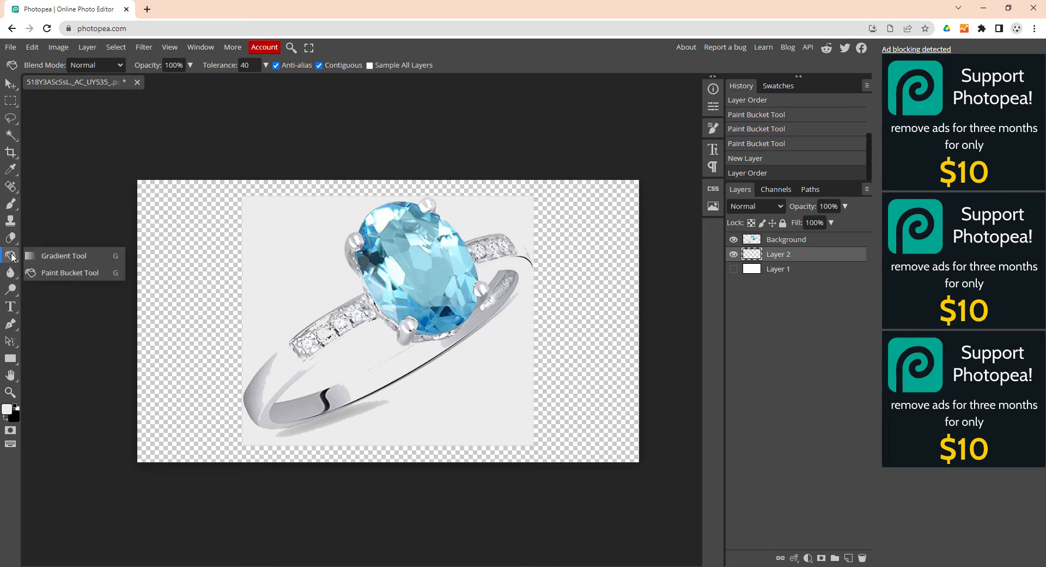
click(55, 272)
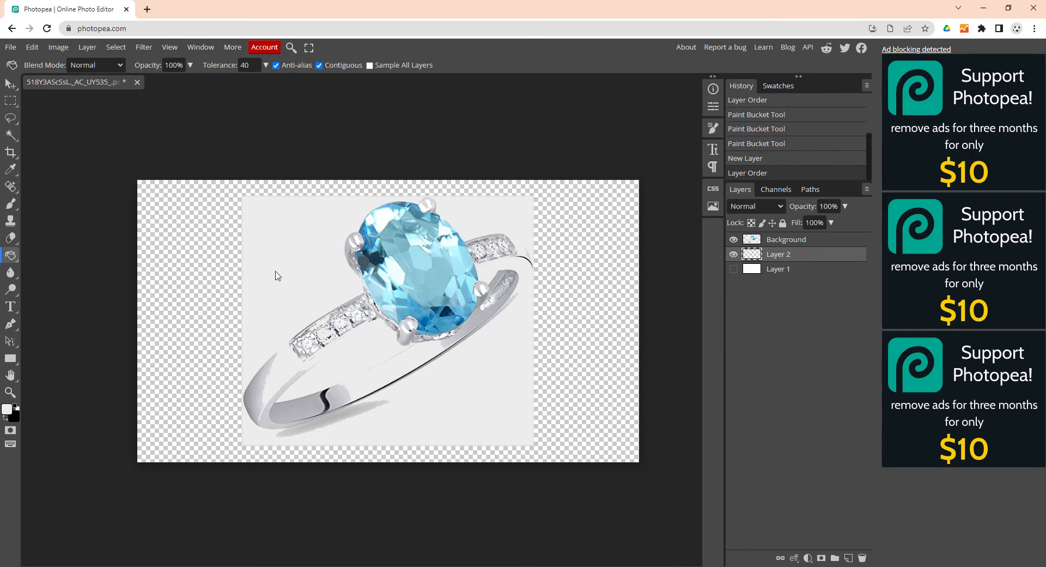
click(610, 263)
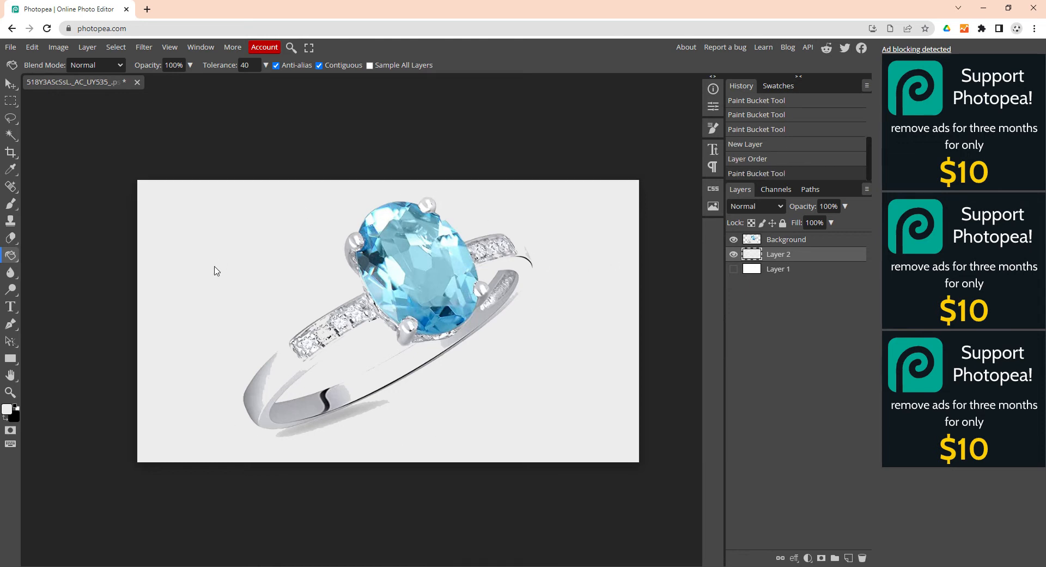
- Undo both light grey fills and the new layer's reordering and creation
key(ctrl+z)
key(ctrl+z)
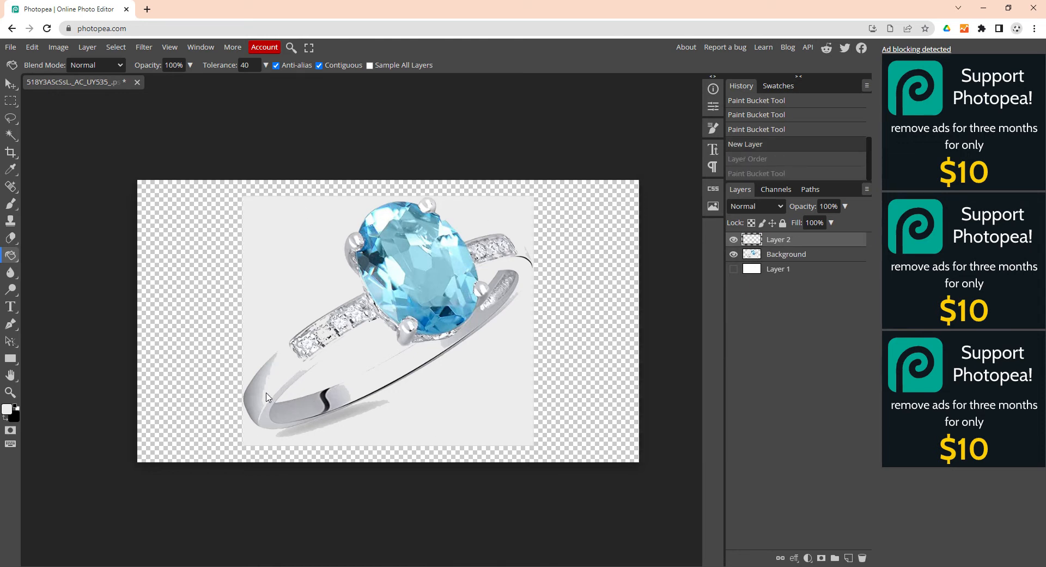
key(ctrl+z)
key(ctrl+z)
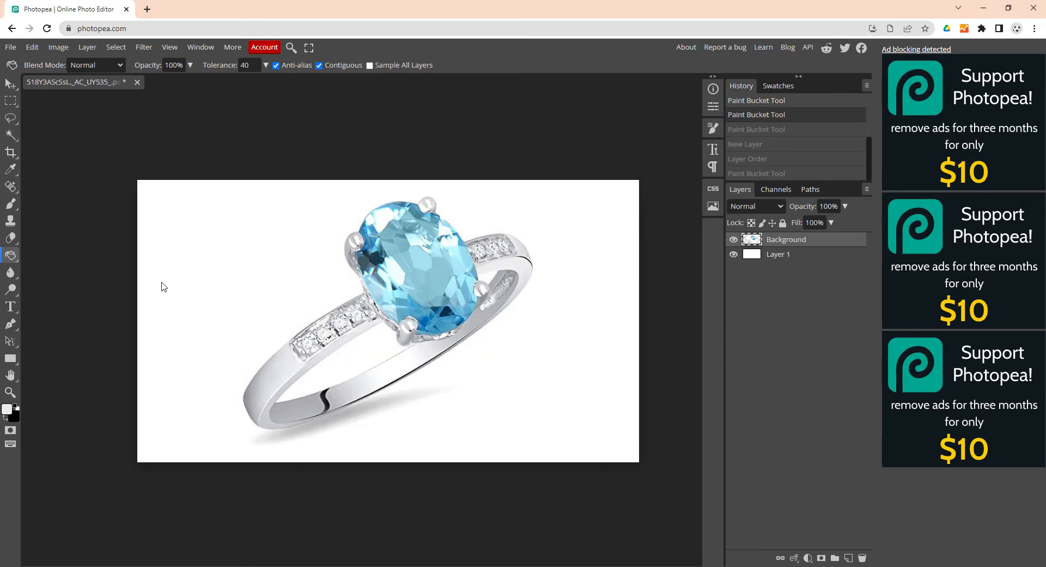
click(809, 558)
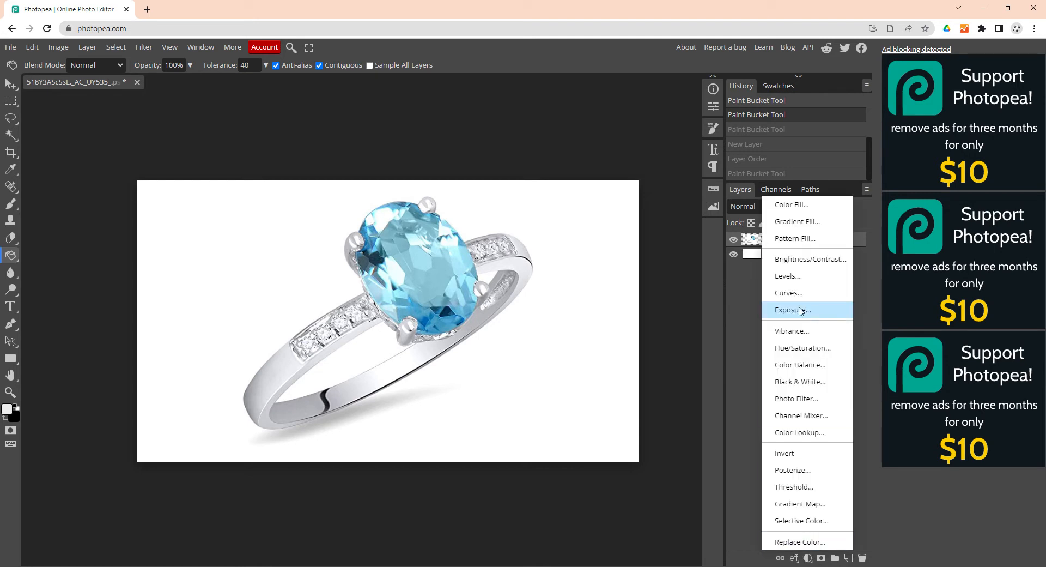
click(789, 295)
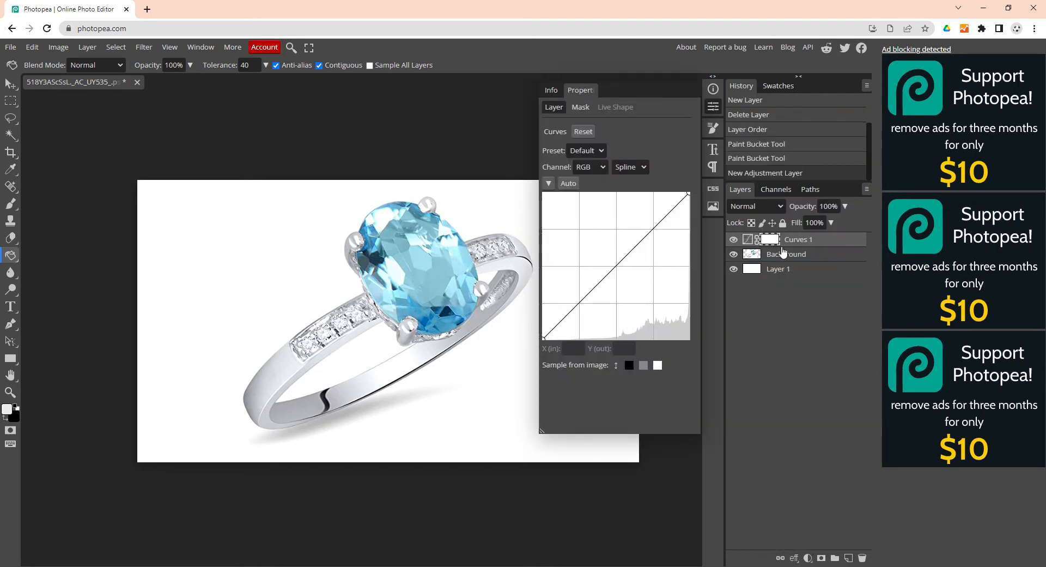
key(ctrl+z)
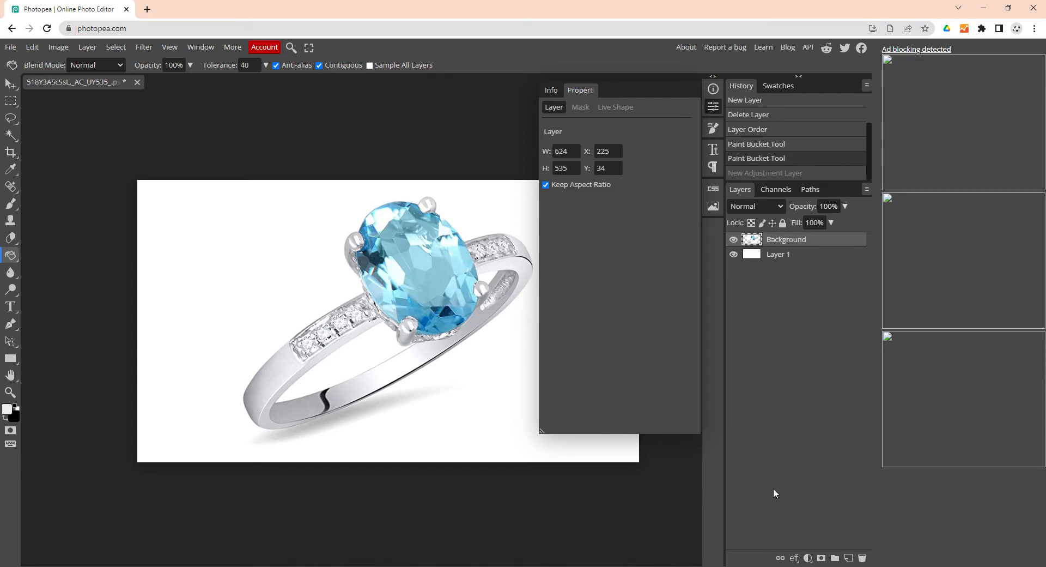
- Add a Curves adjustment layer, place it above the Background layer and Layer 1, and keep it selected
click(809, 558)
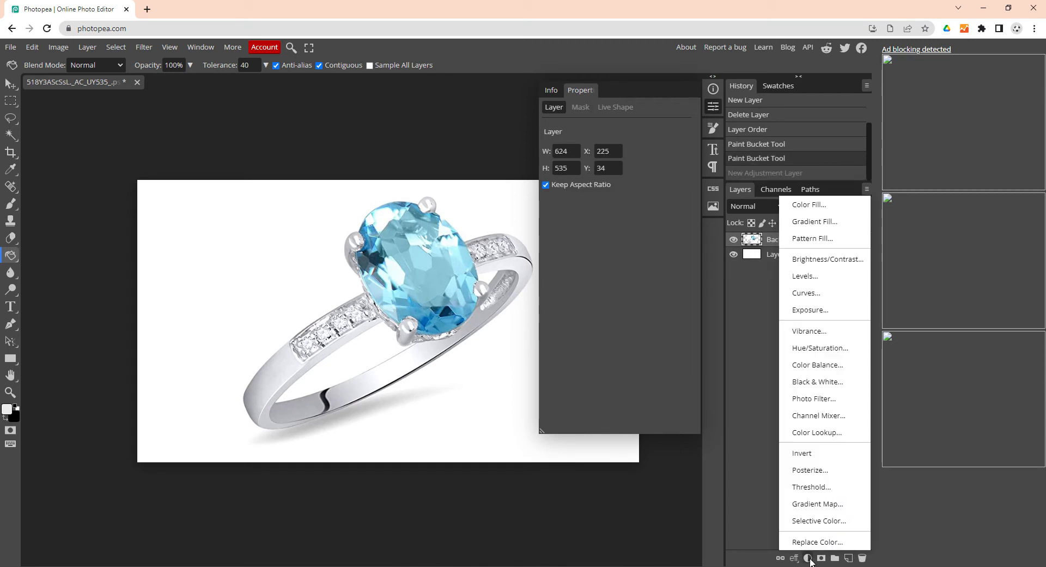
click(824, 296)
drag(797, 240, 793, 277)
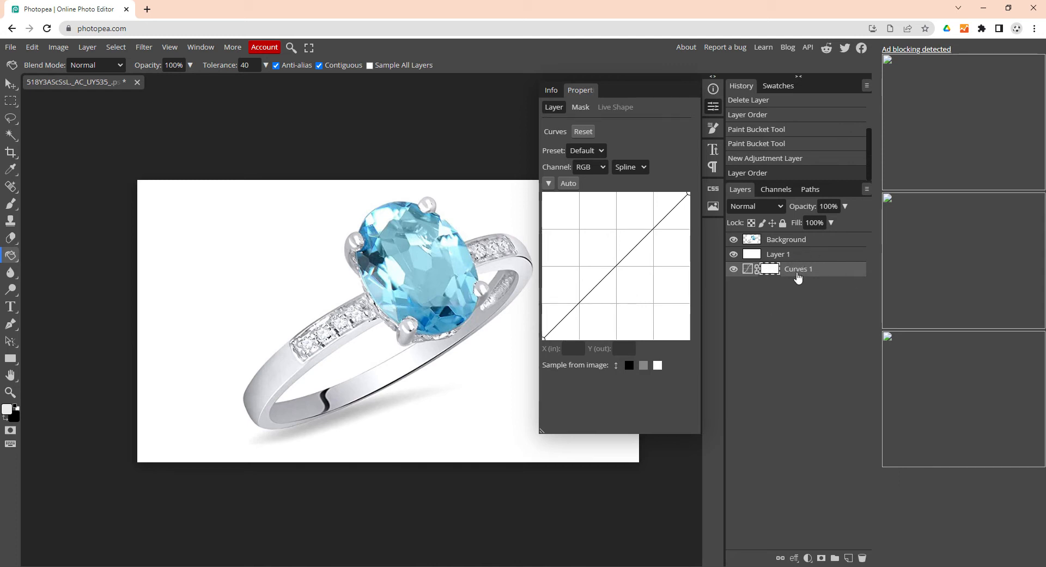
drag(793, 270, 798, 240)
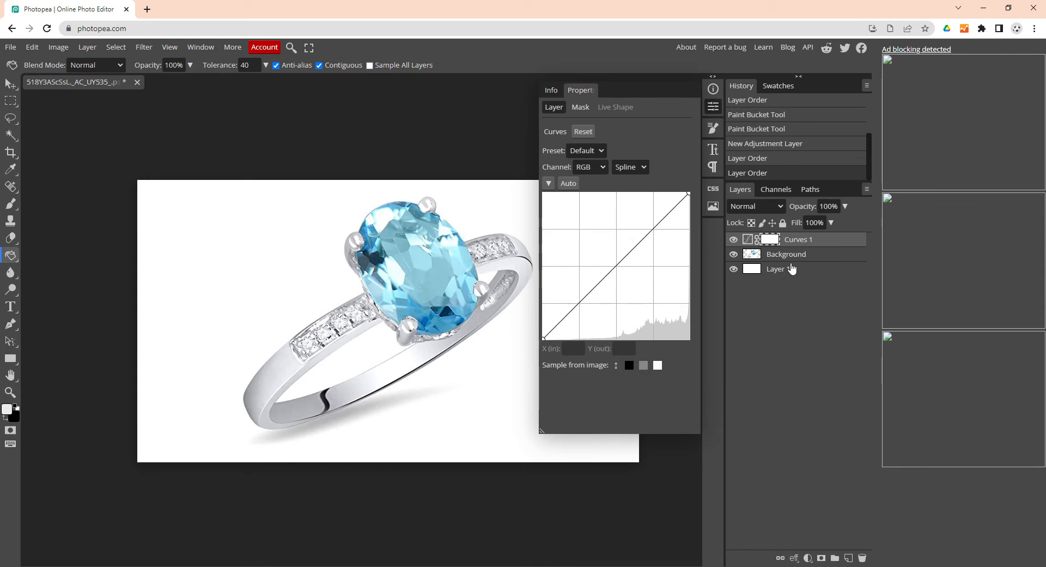
click(790, 257)
click(790, 270)
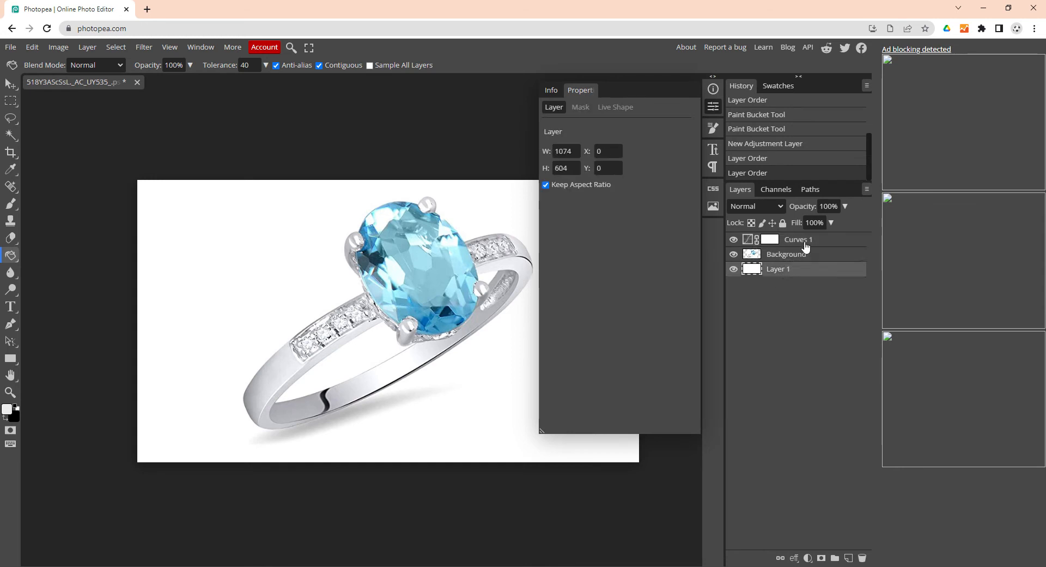
click(804, 244)
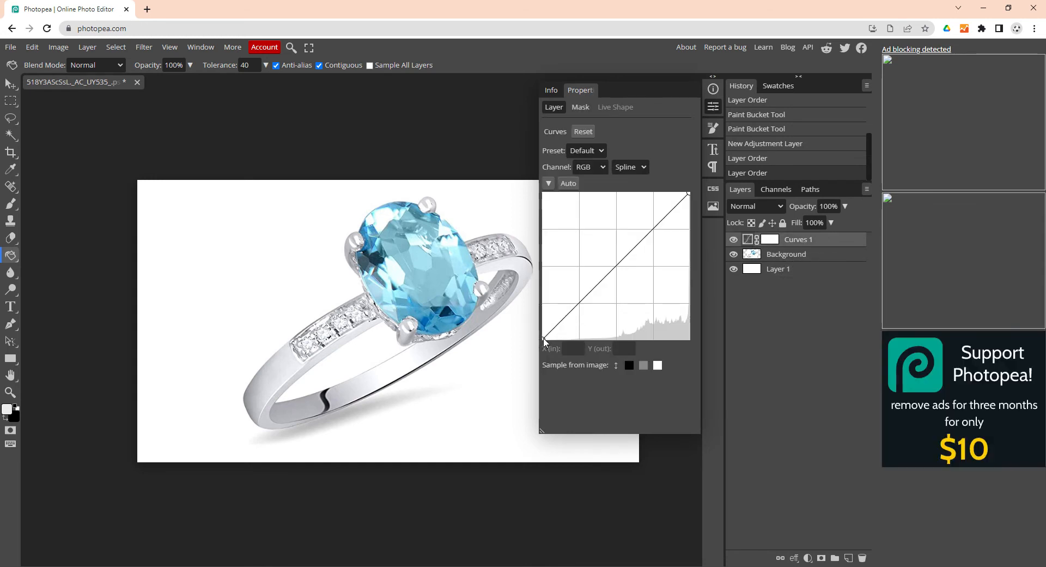
- Increase the contrast in Curves by moving the black point to input 51 and the white point to input 249
drag(544, 339, 500, 347)
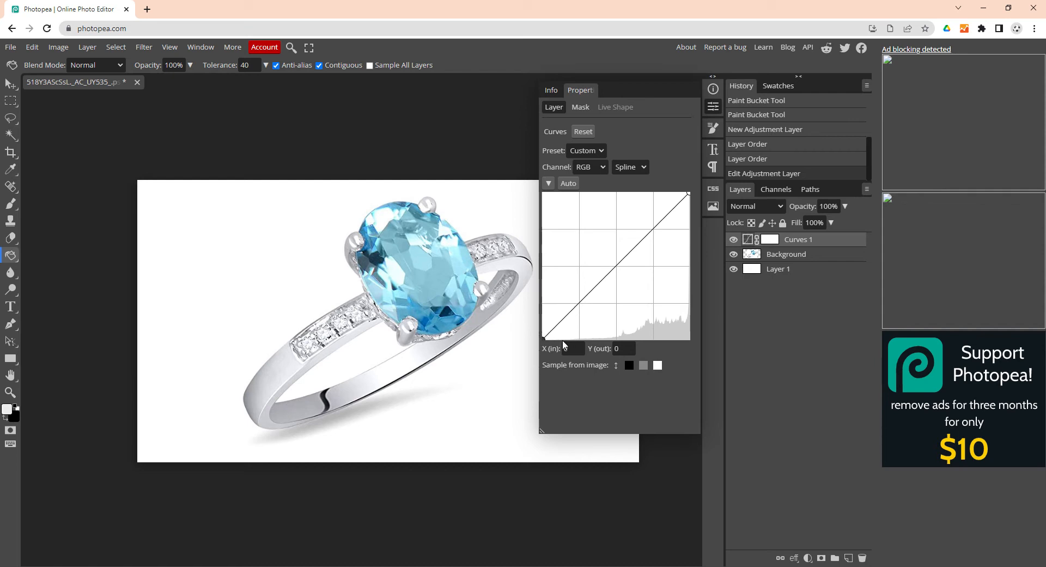
drag(547, 343, 562, 401)
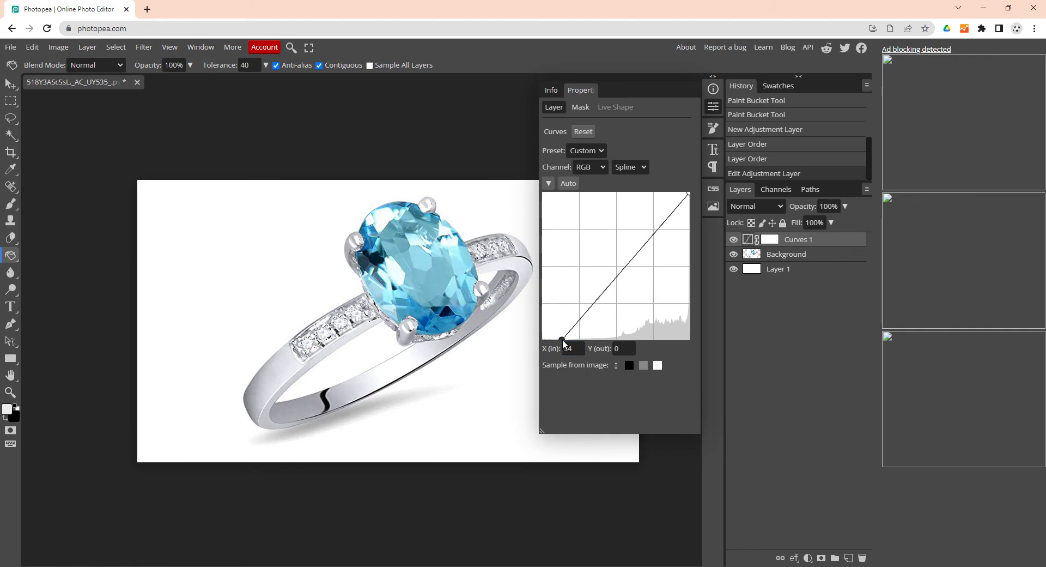
drag(563, 339, 528, 378)
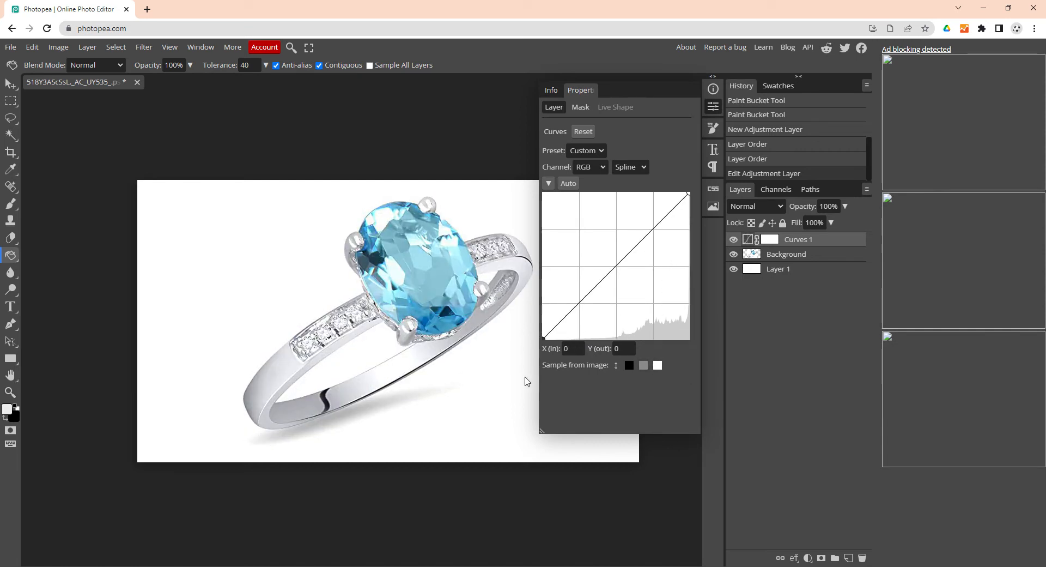
drag(546, 342, 578, 360)
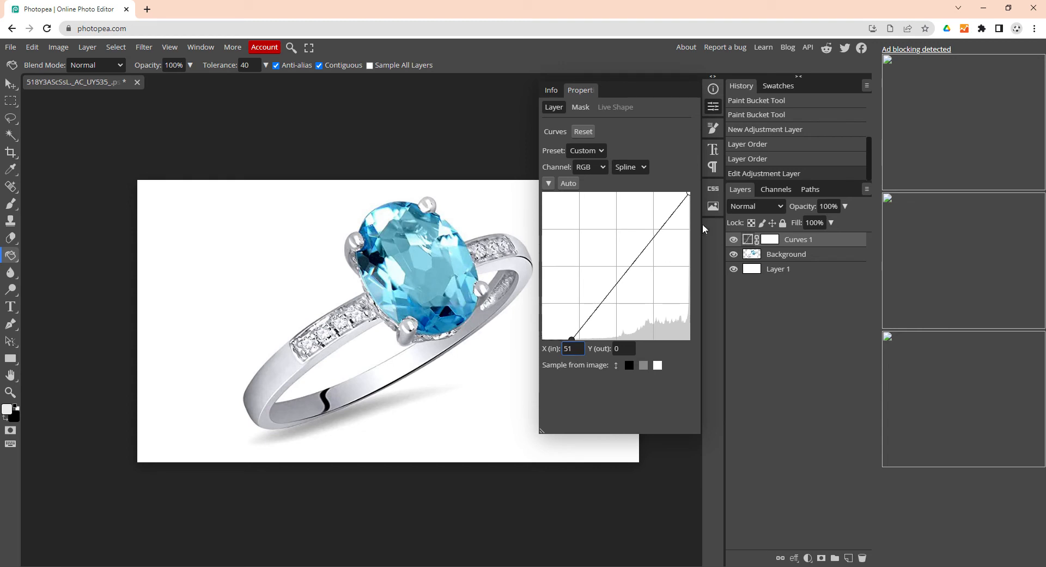
drag(689, 194, 688, 192)
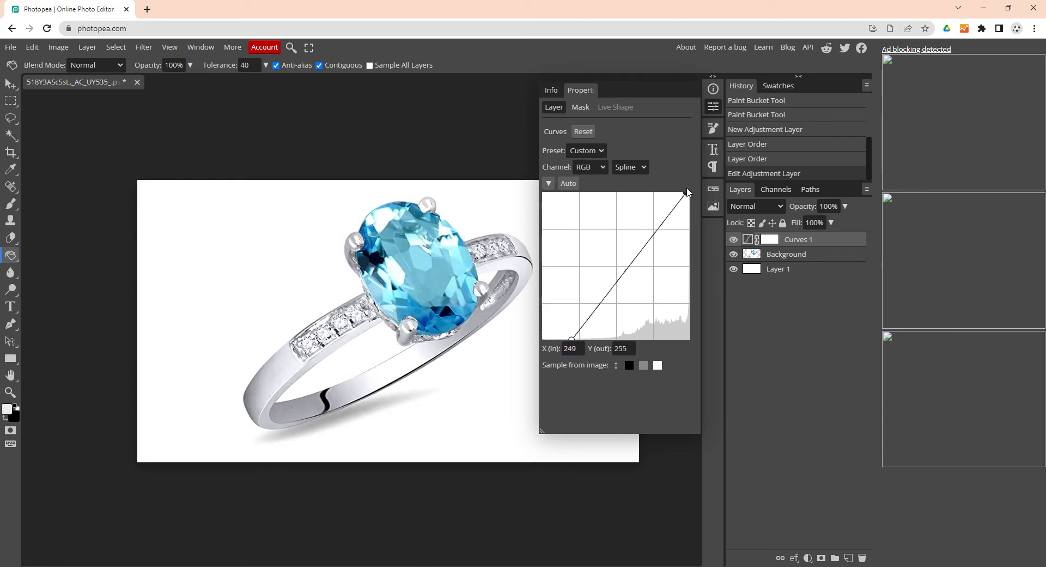
- Compare the ring with and without the Curves adjustment, and close the adjustment's properties
click(737, 240)
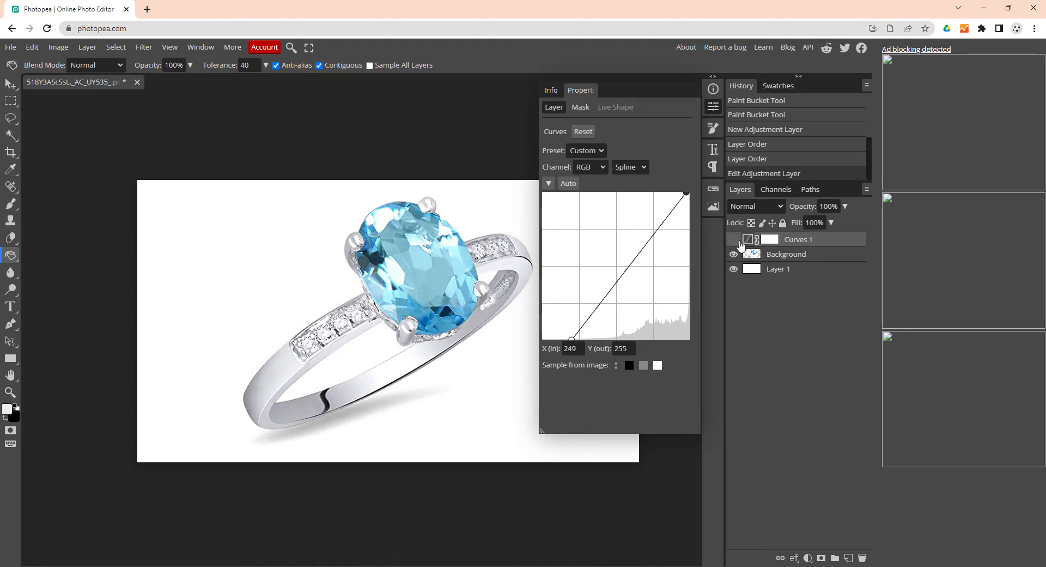
click(737, 240)
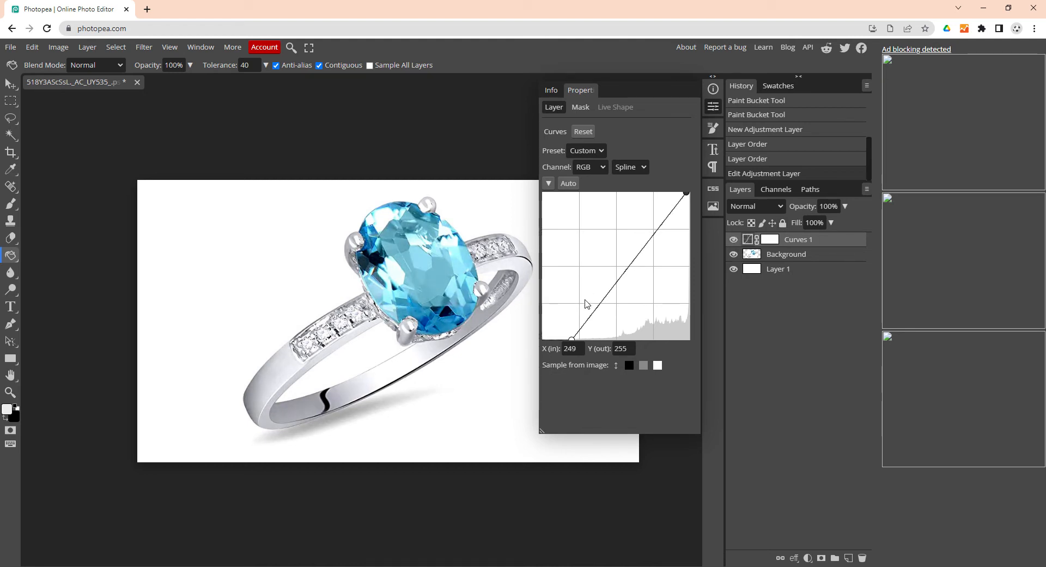
click(705, 112)
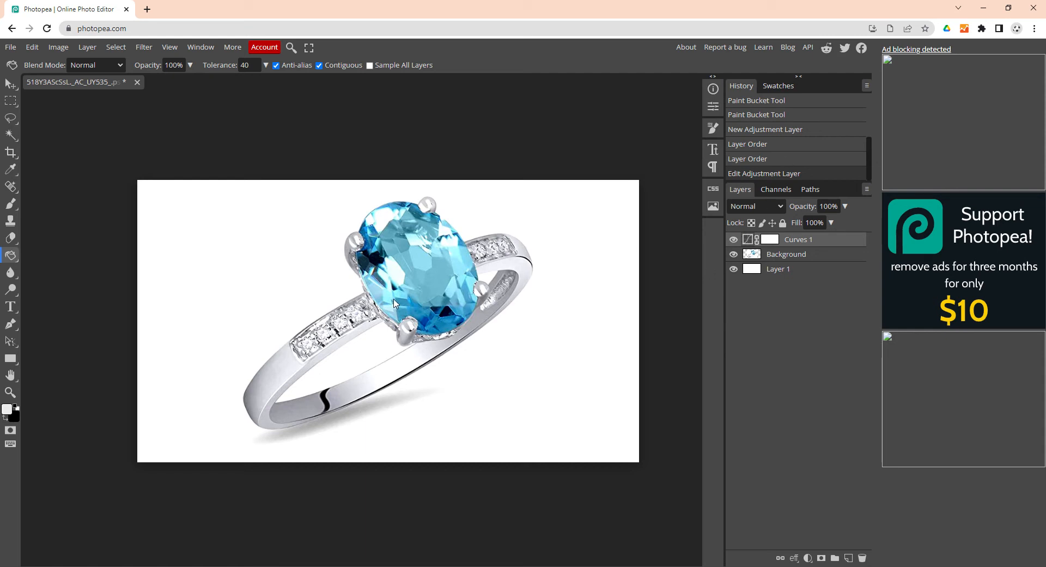
- Start a JPG export of the image and set its width to 1000 px with proportional height
click(16, 50)
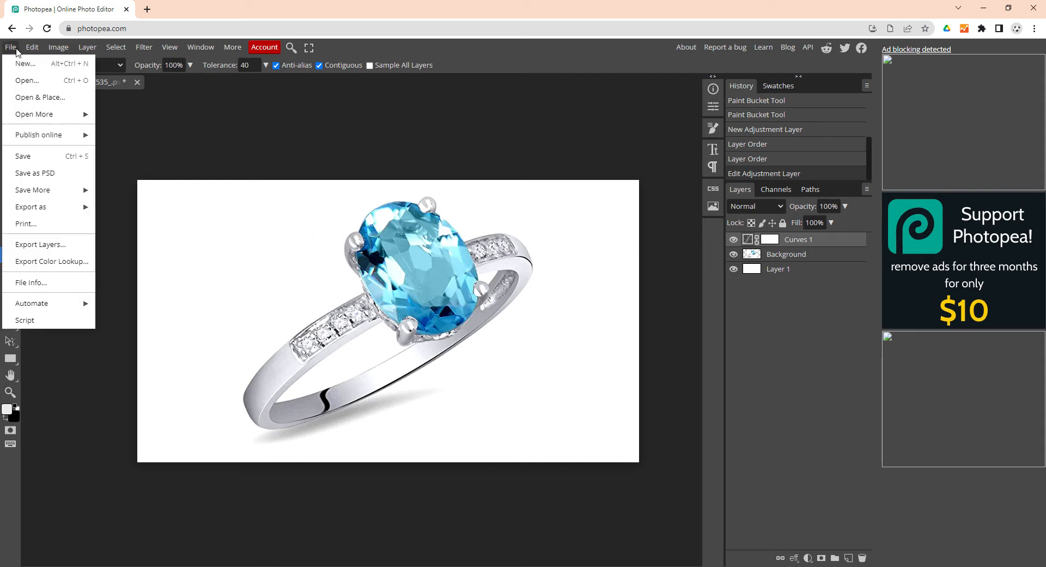
mouse_move(87, 207)
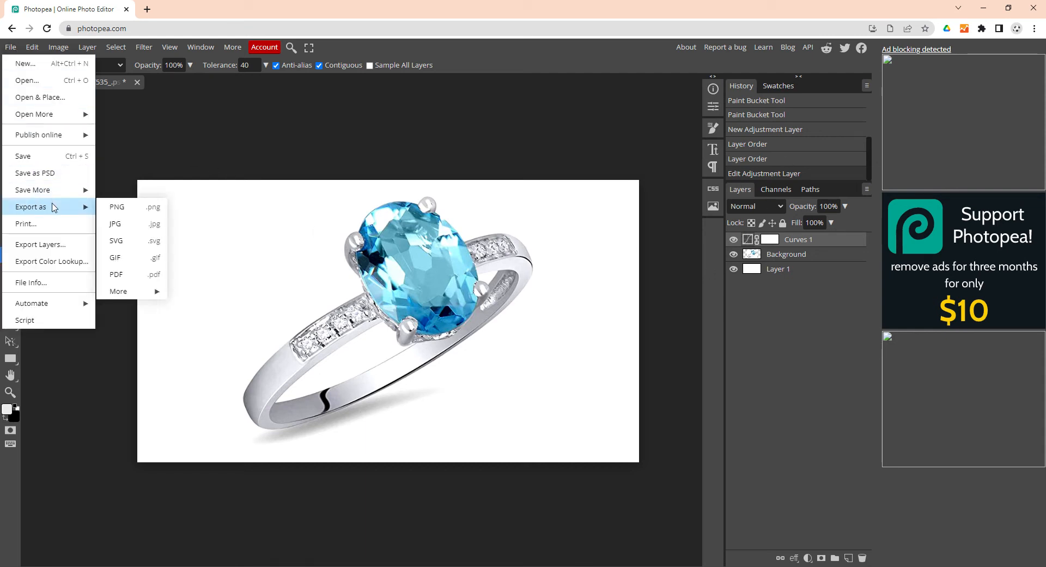
click(124, 225)
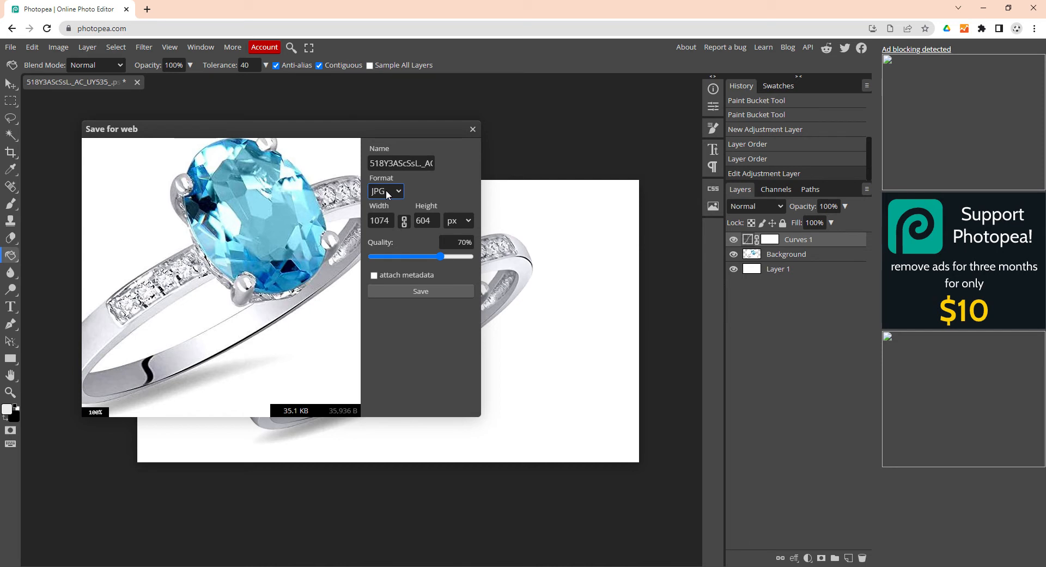
click(389, 224)
double_click(389, 224)
text(10)
key(Tab)
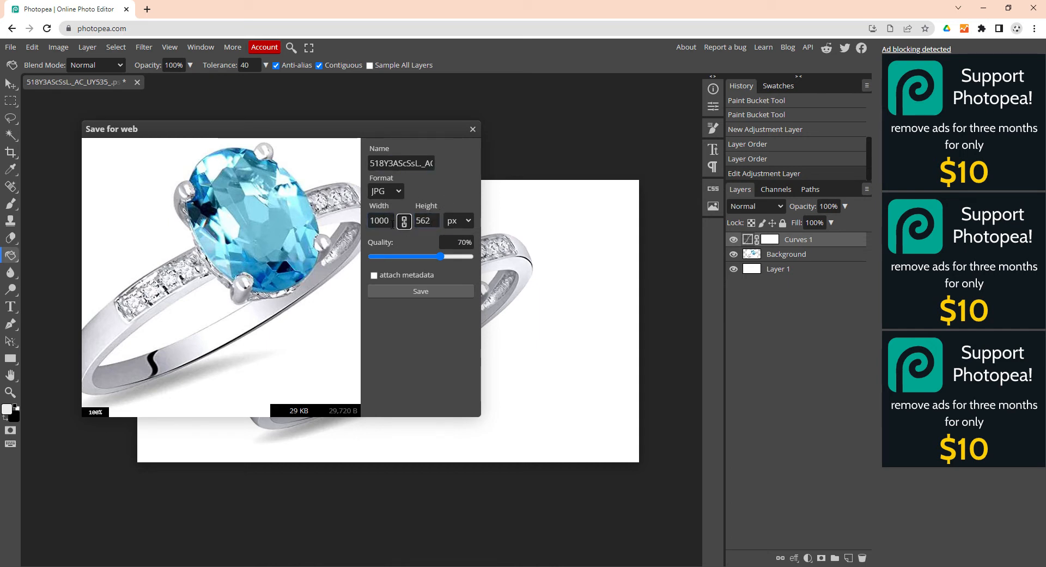
key(Tab)
key(Tab)
- Name the exported file "Aquamarine and Diamond Platinum Engagement Ring with Prongs"
triple_click(404, 163)
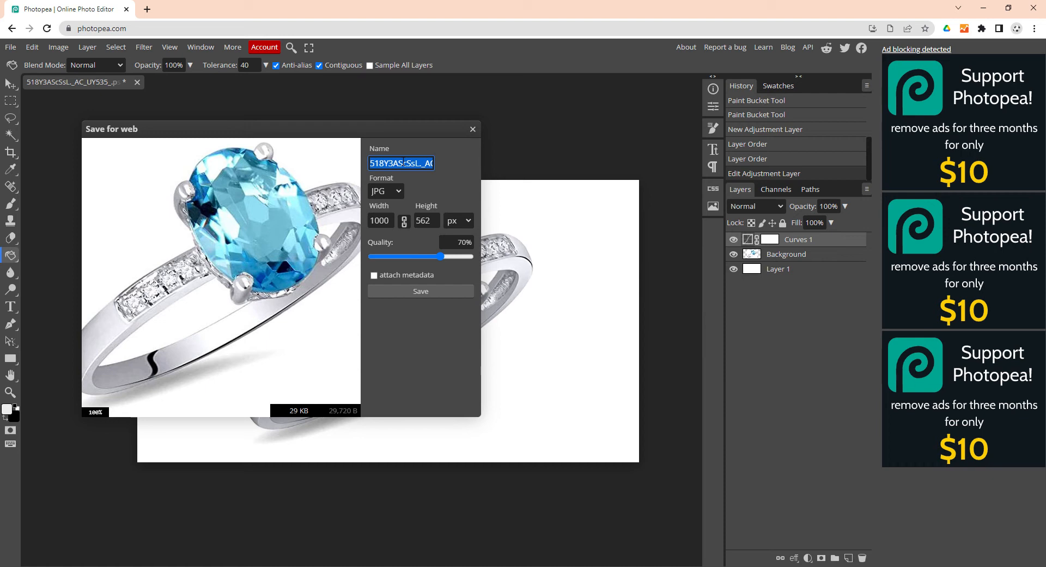
text(Aquamari)
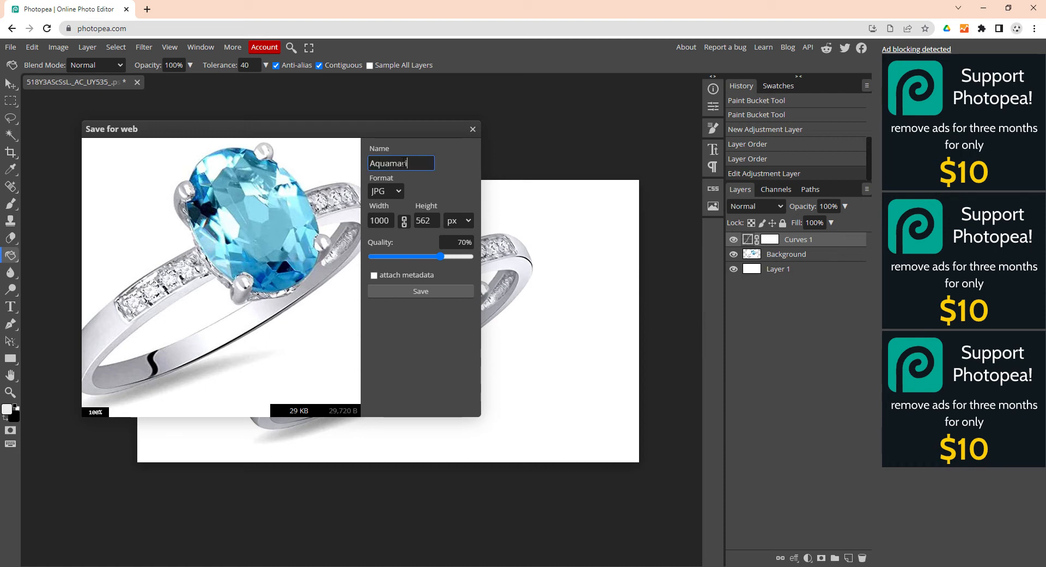
text(ne)
text(d Diamond)
text( Platinum)
text( Engage)
text(ment Ring)
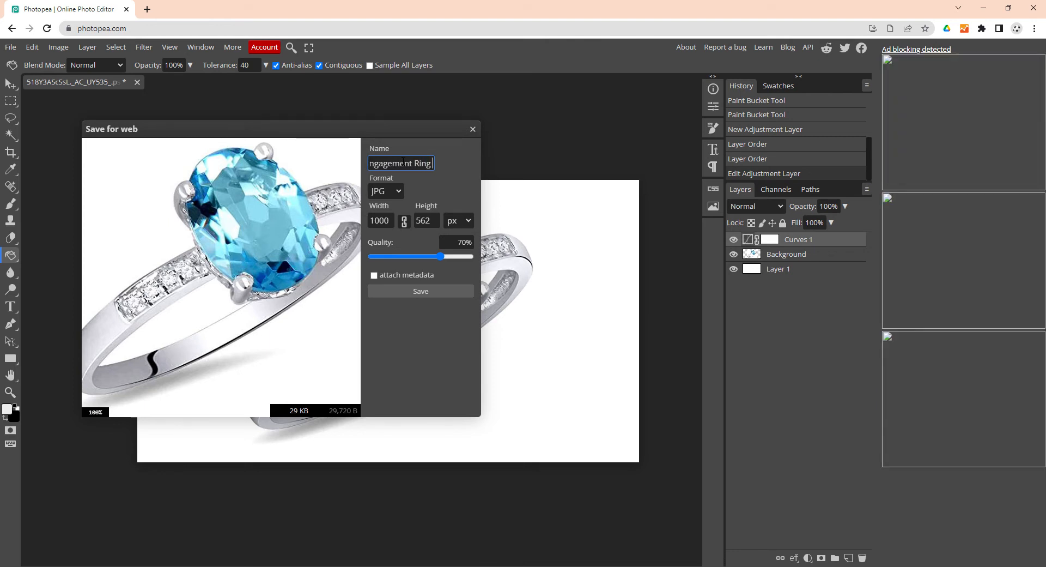
text( with Prongs)
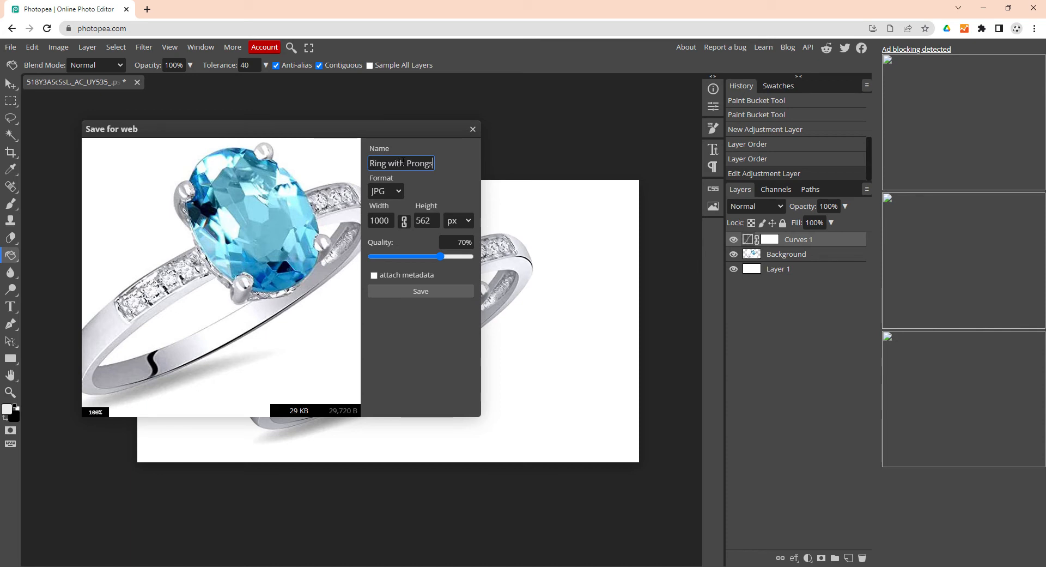
- Replace the entire export file name with the copied title "Aquamarine and Diamond Platinum Engagement Ring with Prongs"
key(Home)
key(End)
key(Home)
key(shift+End)
click(395, 163)
key(Home)
key(shift+End)
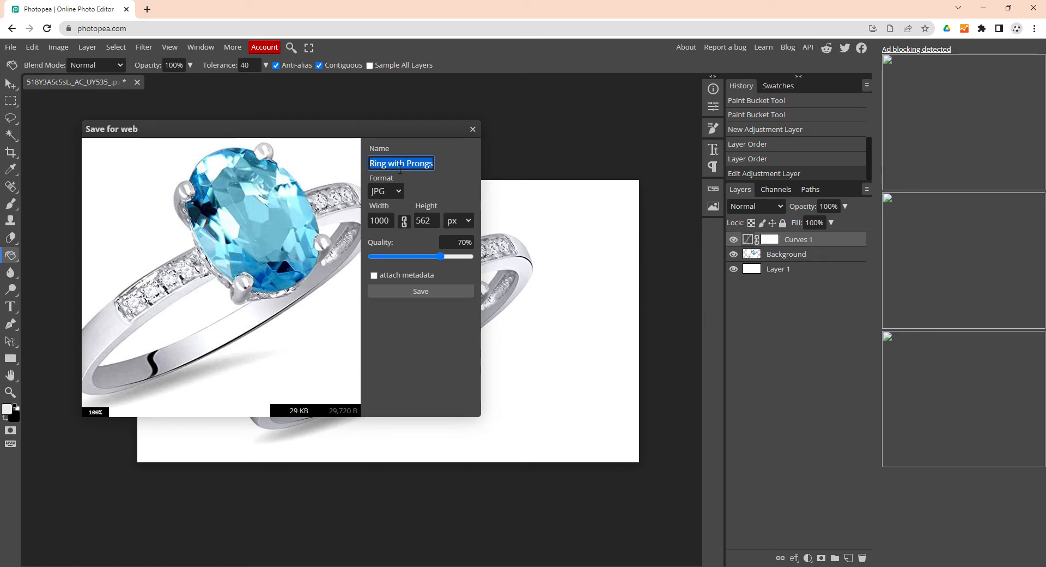
key(ctrl+v)
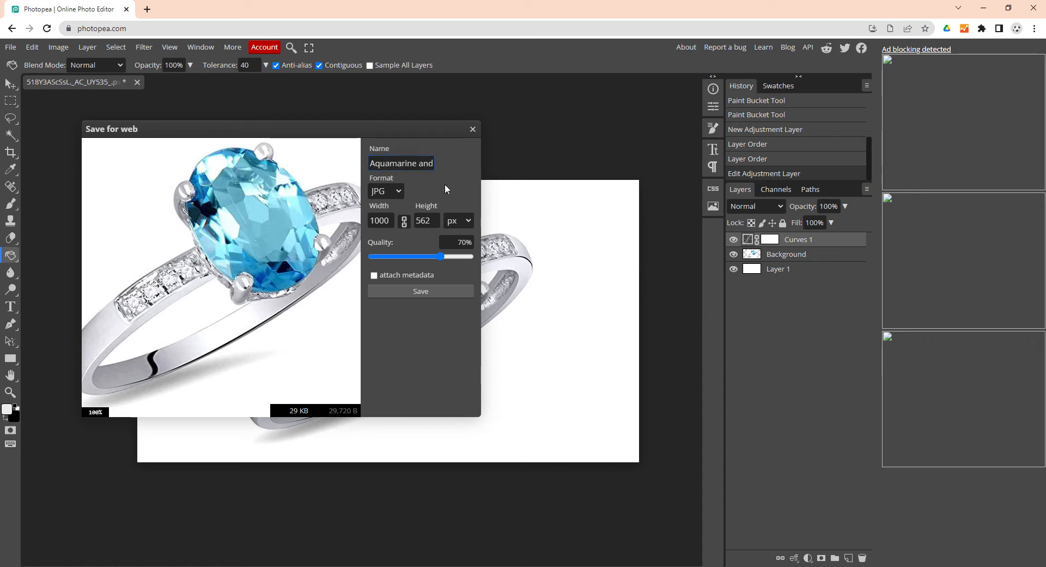
- Check the ring in the export preview, save the 1000 px JPG, and dismiss the ad-blocker message
drag(240, 256, 267, 244)
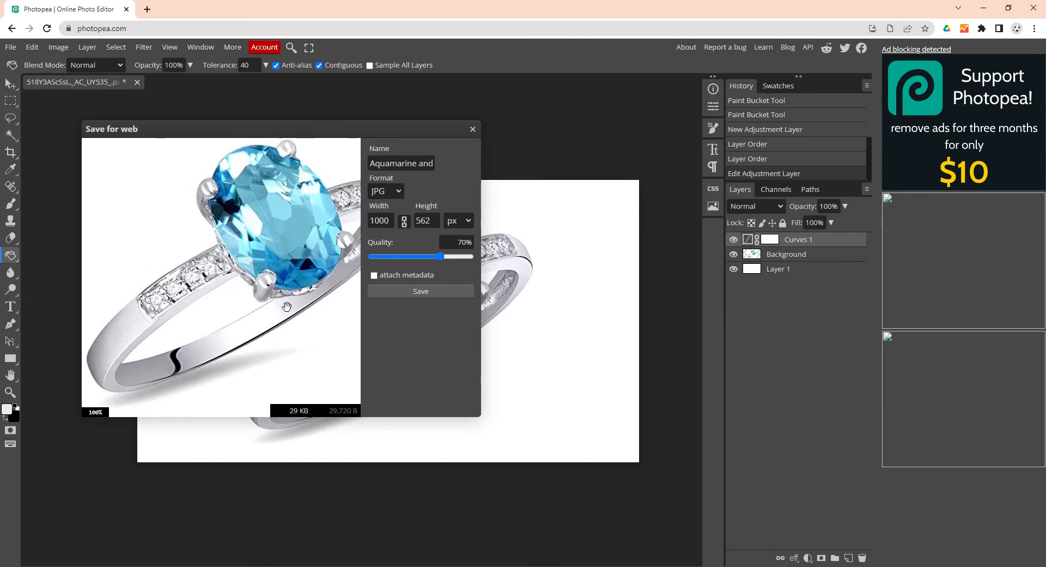
drag(297, 278, 232, 287)
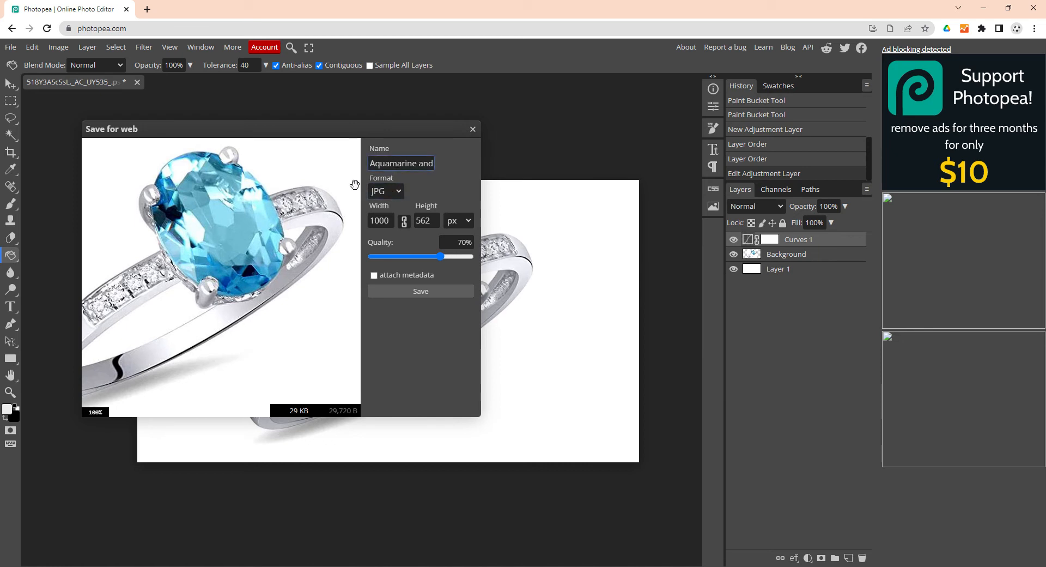
drag(158, 297, 188, 295)
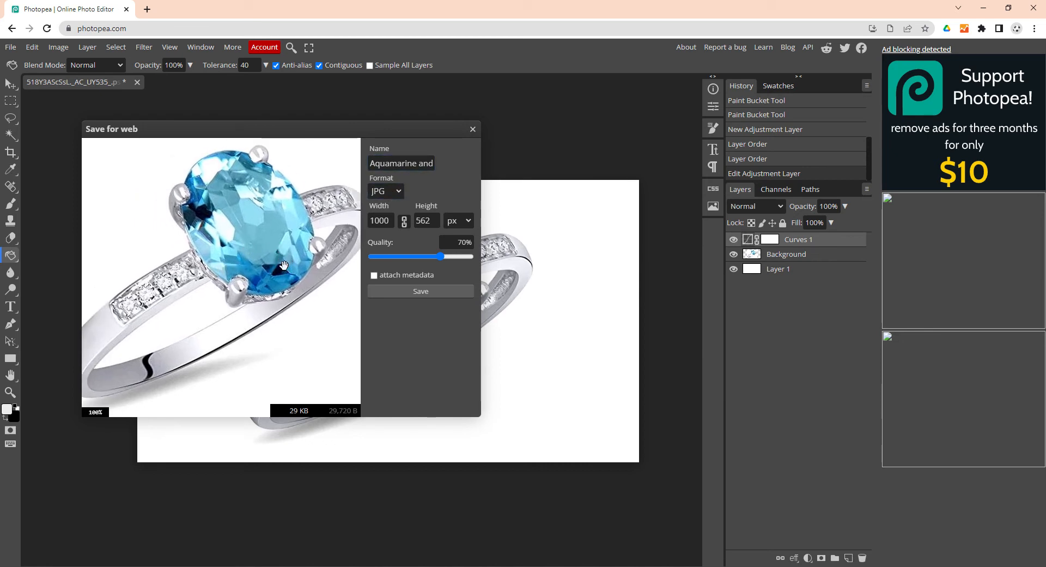
drag(279, 267, 268, 267)
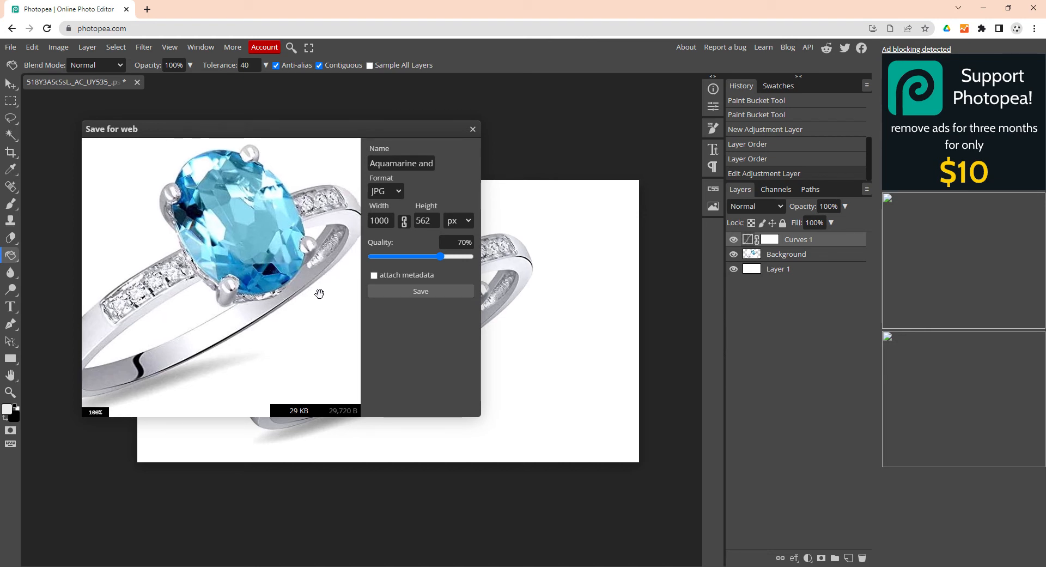
drag(312, 294, 303, 307)
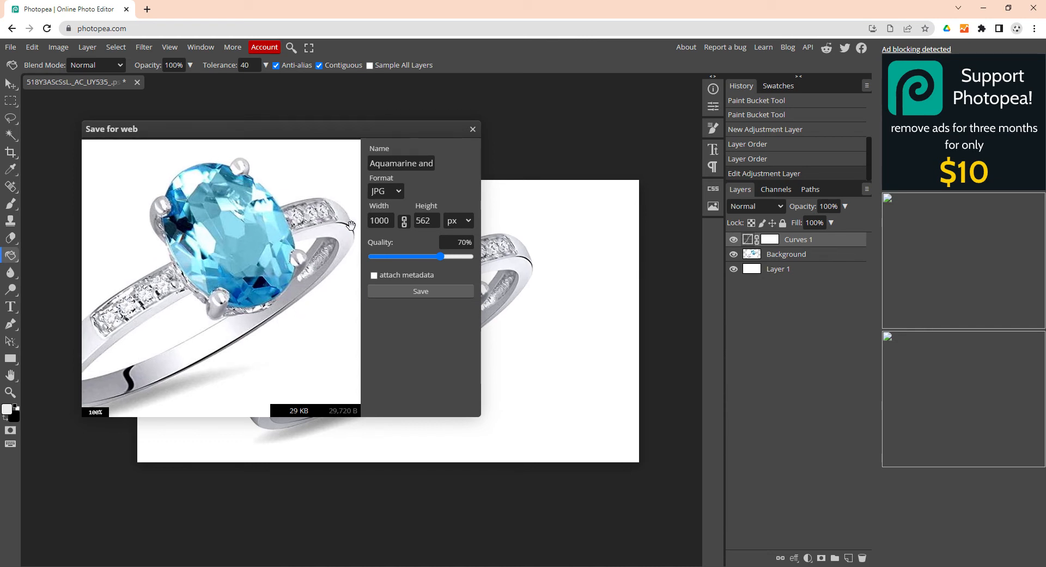
click(410, 166)
click(414, 289)
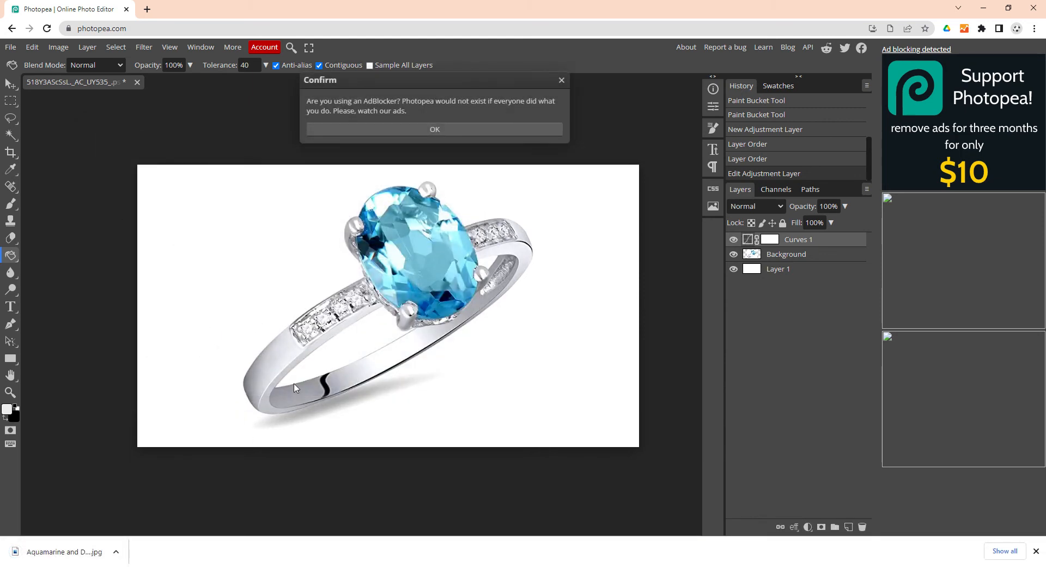
click(562, 80)
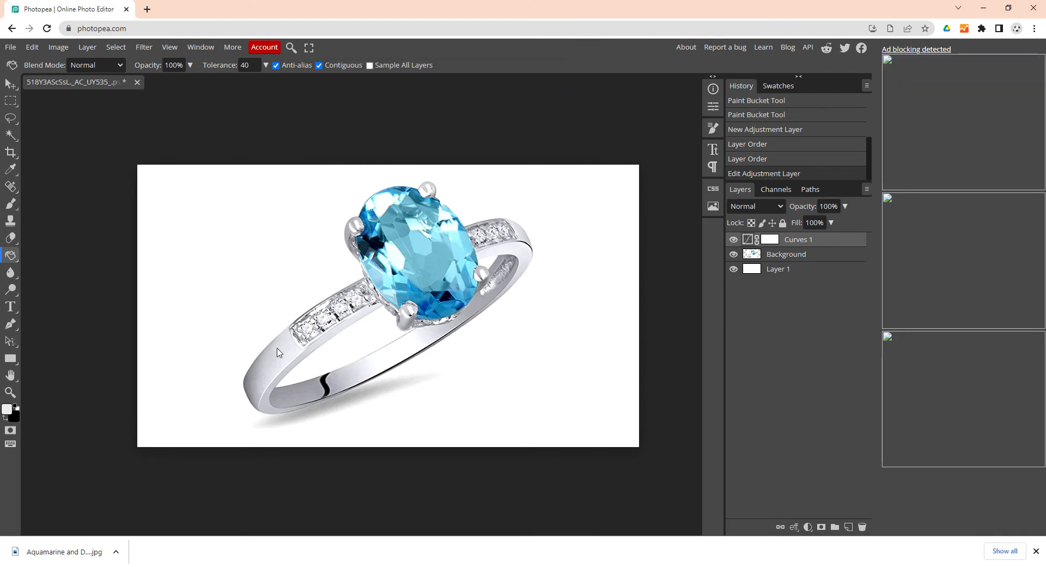
- Open the second ring photo, 51tRbT3gT+L._AC_UY535_, and keep it as the active document
click(14, 49)
click(14, 49)
click(13, 49)
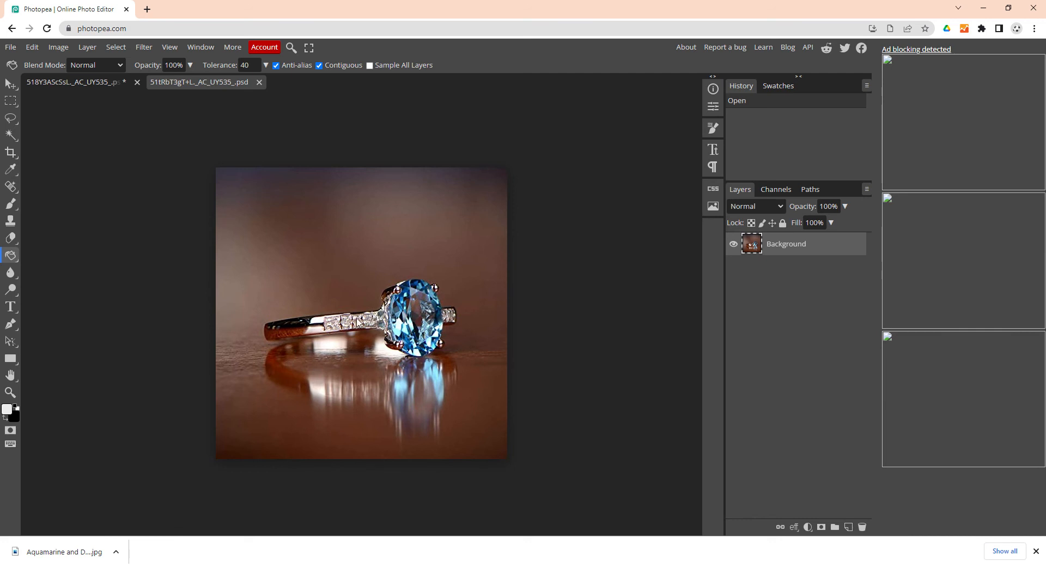
click(112, 84)
click(203, 82)
- Crop the second ring photo to a fixed 16:9 ratio across its full width, framing the ring
key(c)
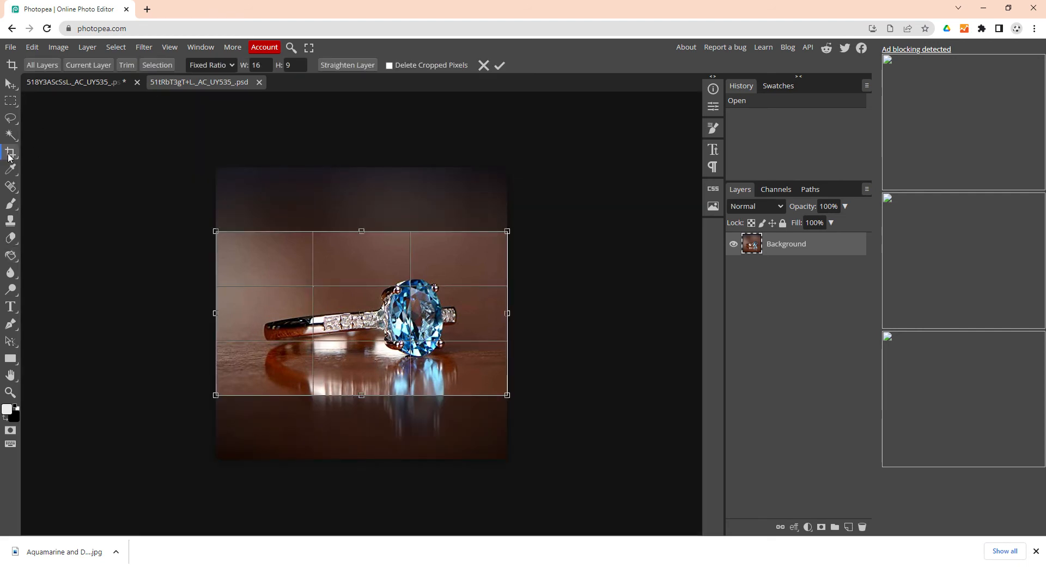
click(215, 65)
click(211, 76)
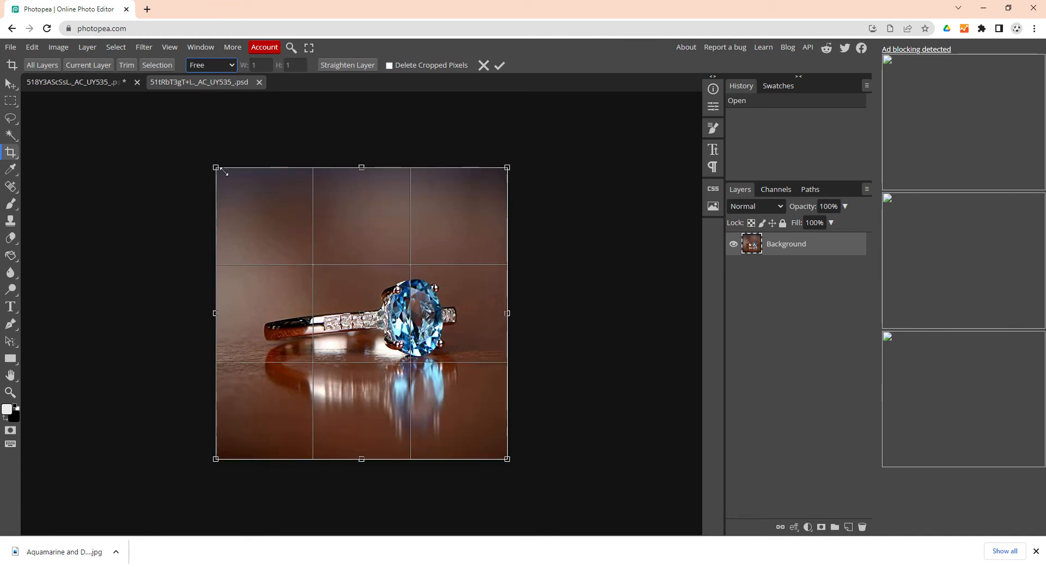
mouse_move(221, 171)
mouse_down()
mouse_move(264, 194)
mouse_move(212, 169)
mouse_move(221, 171)
mouse_up()
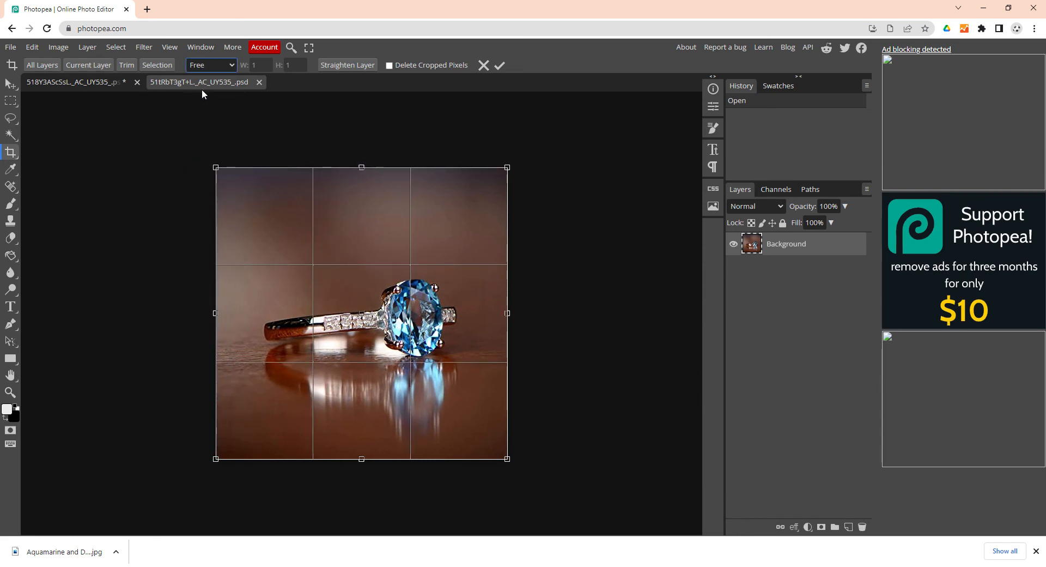
click(202, 89)
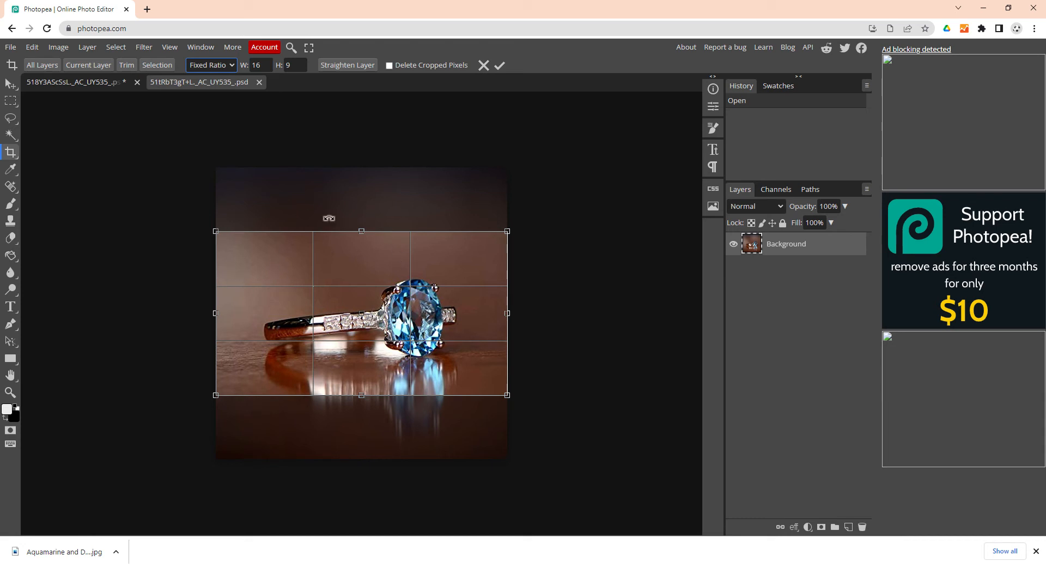
double_click(400, 329)
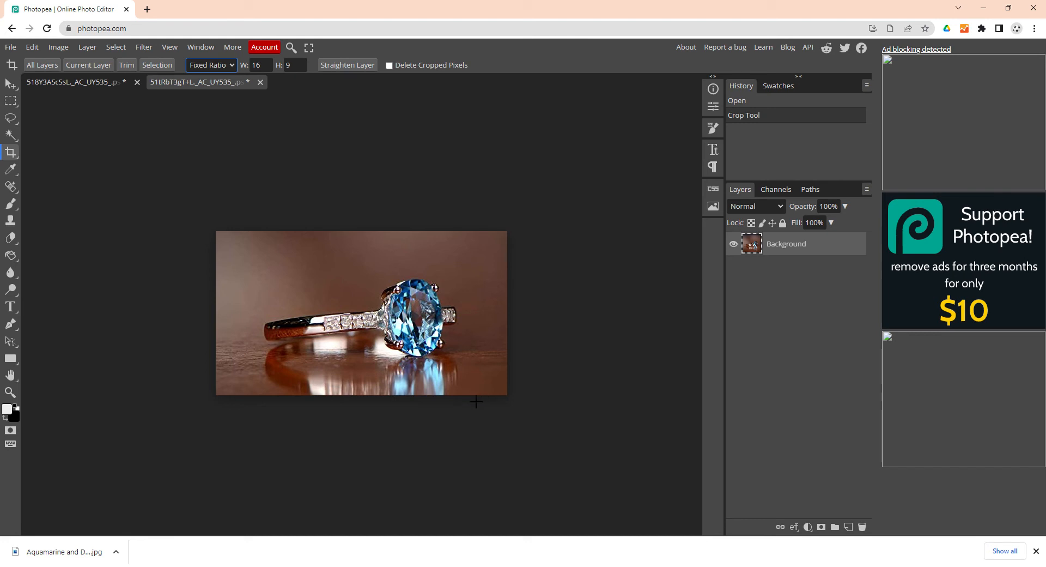
click(321, 208)
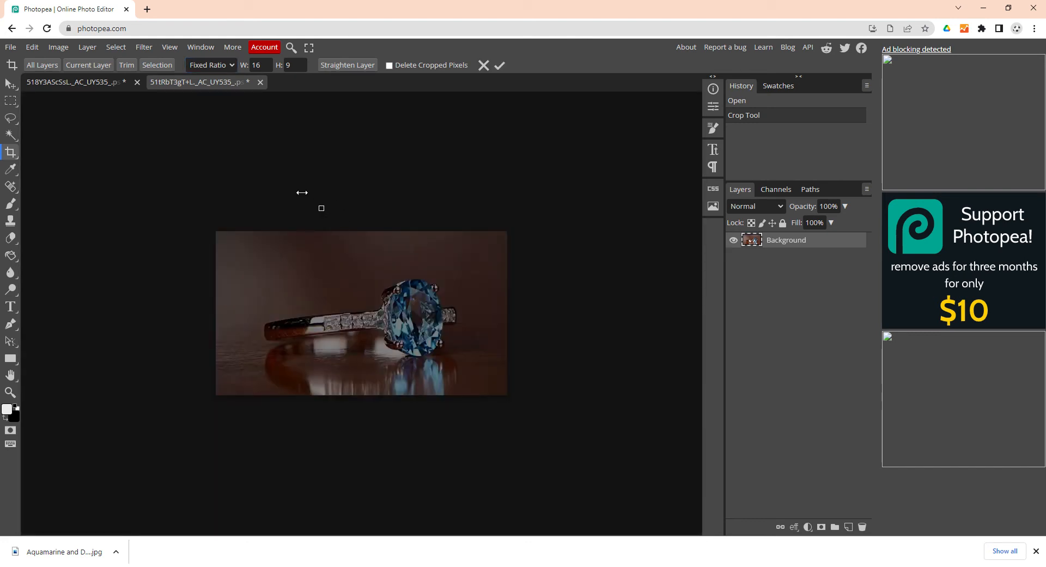
click(483, 65)
click(11, 101)
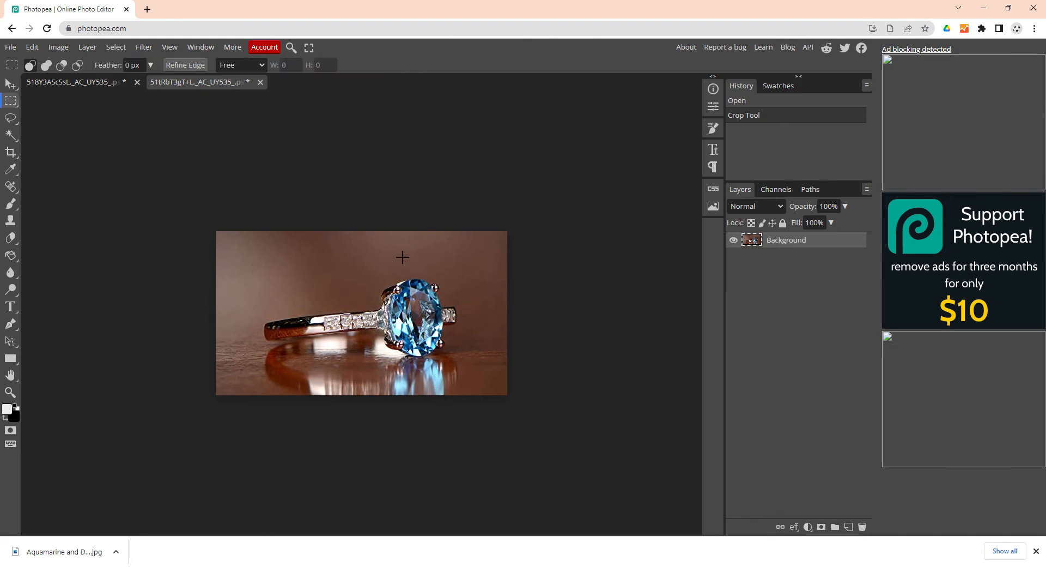
drag(398, 240, 434, 382)
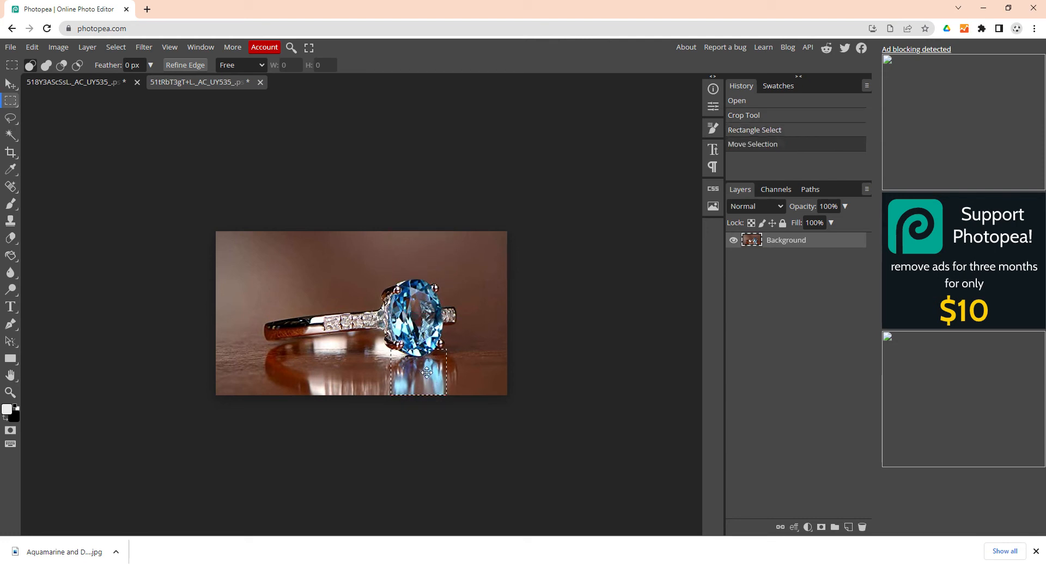
click(352, 315)
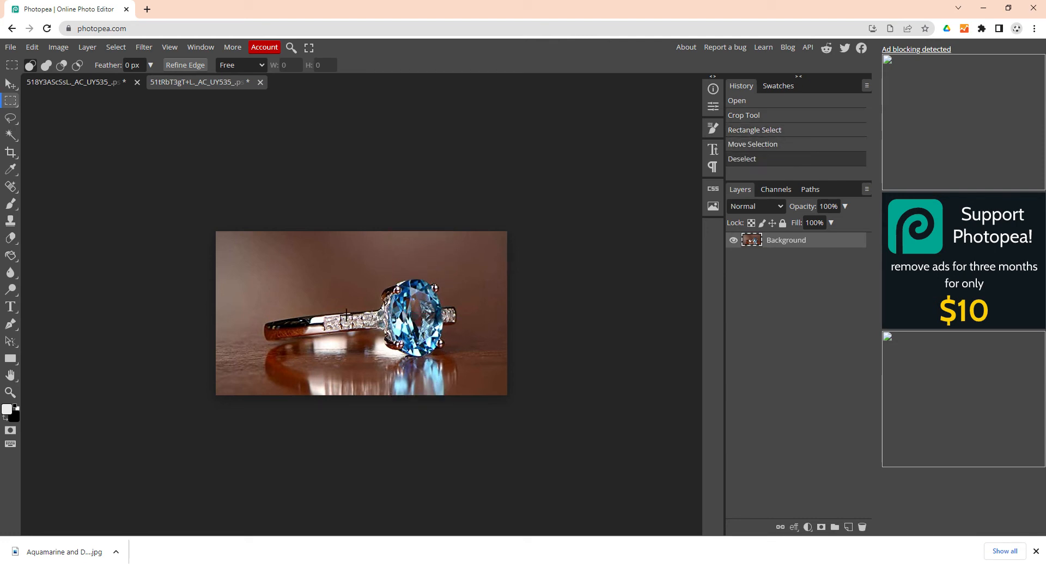
key(c)
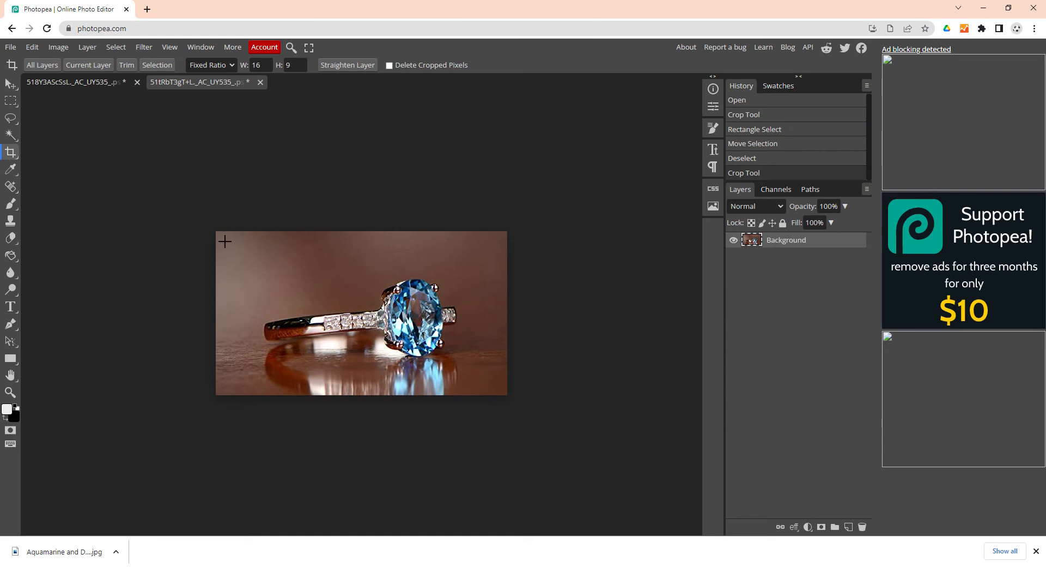
mouse_move(138, 232)
mouse_down()
mouse_move(101, 207)
mouse_move(150, 225)
mouse_up()
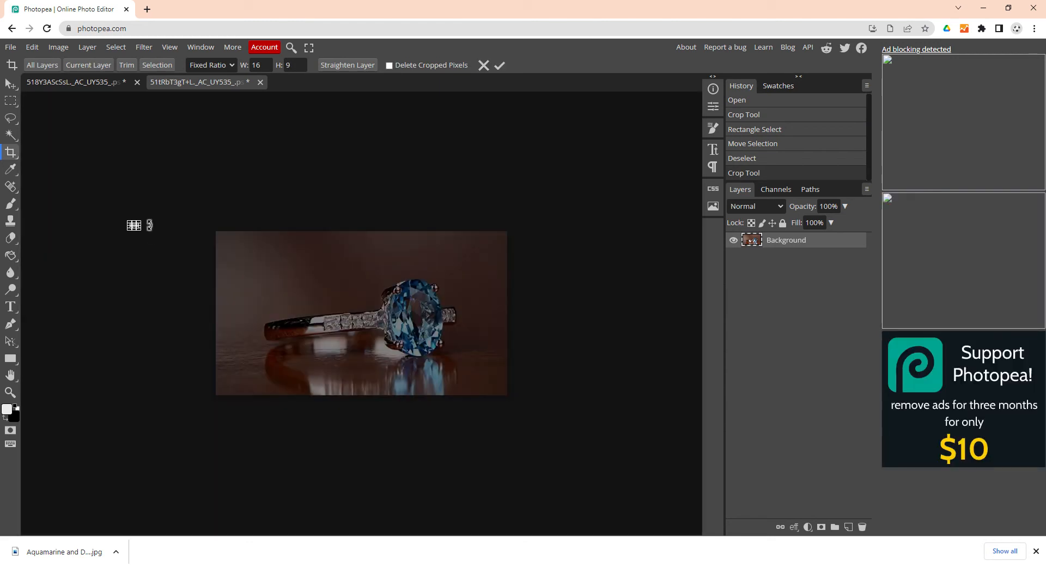
key(Escape)
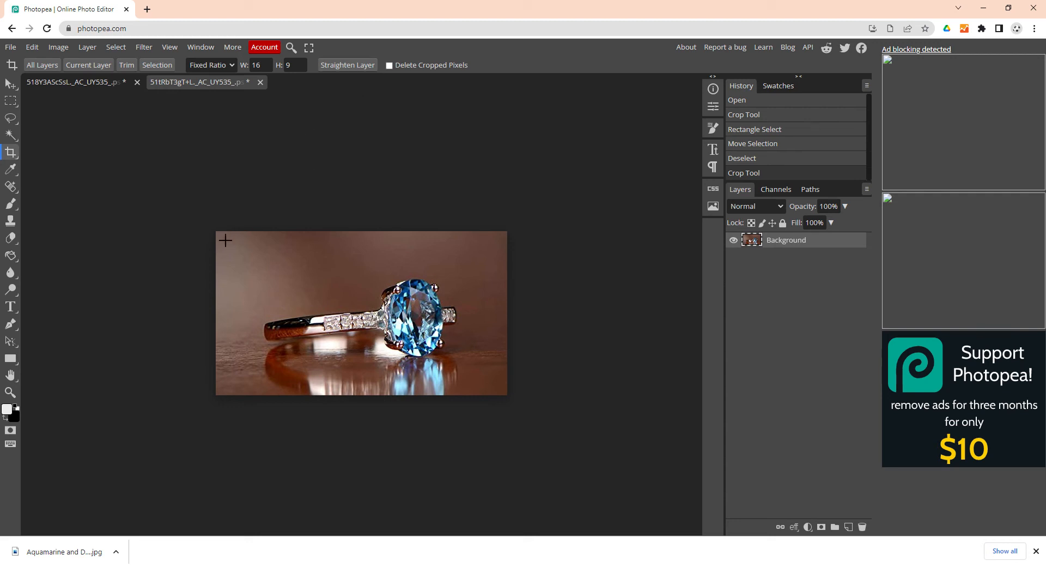
- Try a slightly tighter 16:9 crop showing more of the ring's reflection, and undo it
drag(225, 240, 518, 385)
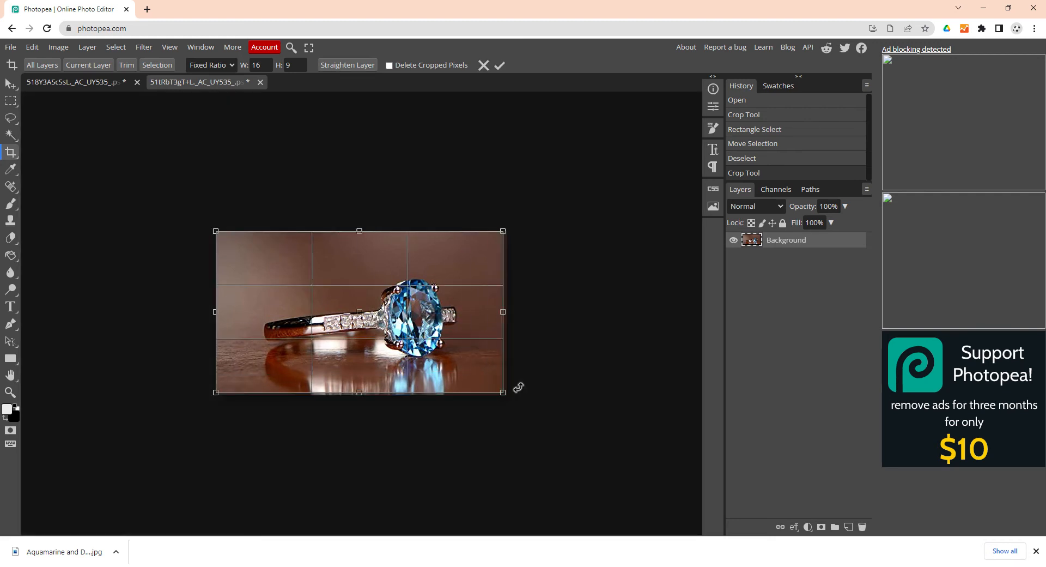
drag(437, 331, 438, 338)
key(Return)
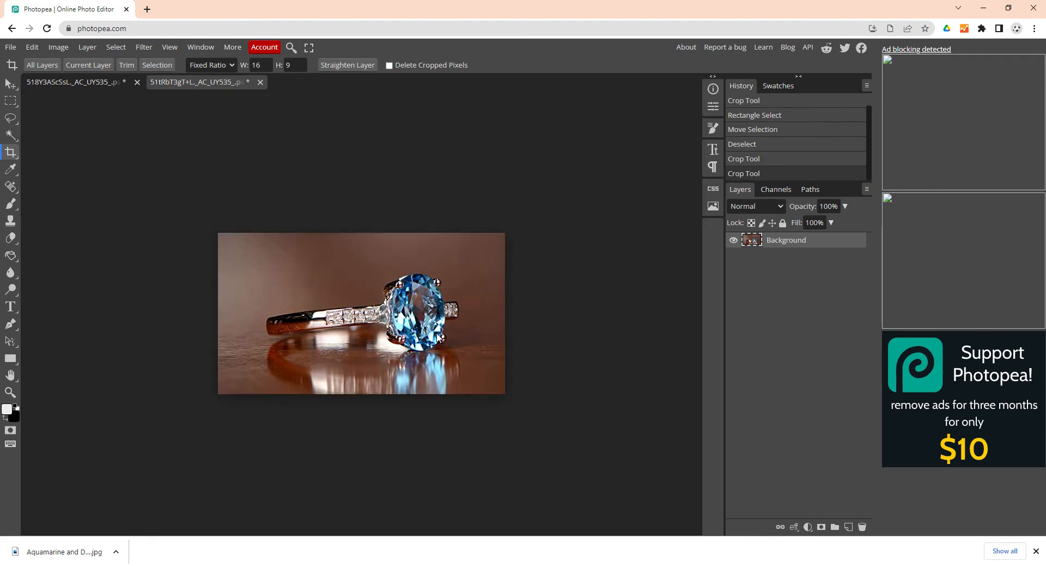
mouse_move(431, 232)
mouse_down()
mouse_move(457, 276)
mouse_move(408, 245)
mouse_move(414, 234)
mouse_up()
key(ctrl+z)
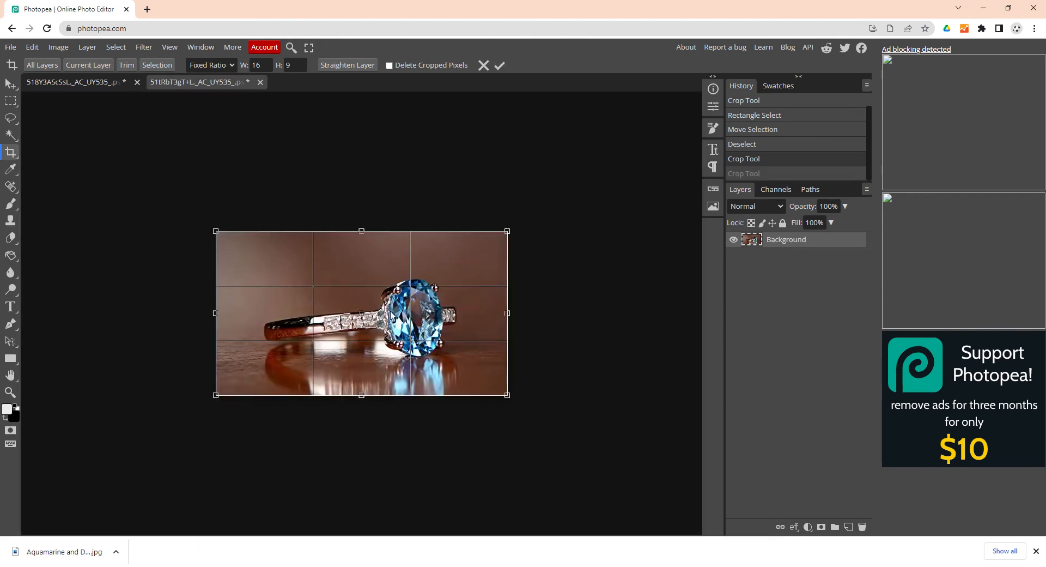
- Shift the 16:9 crop down to include more of the ring's reflection, and trim the thin strip along the photo's left edge
drag(434, 334, 433, 328)
key(Return)
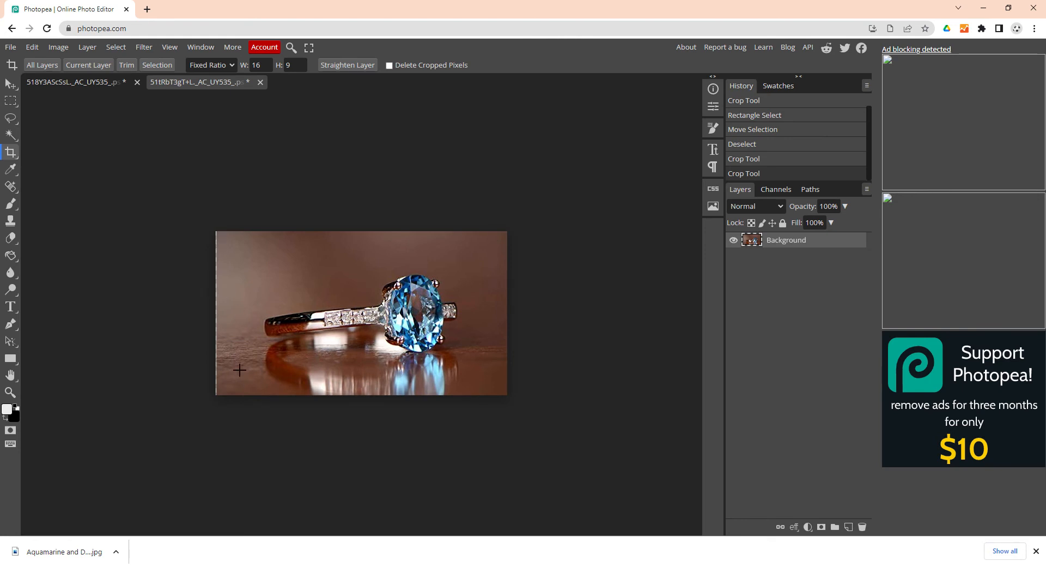
drag(227, 241, 516, 403)
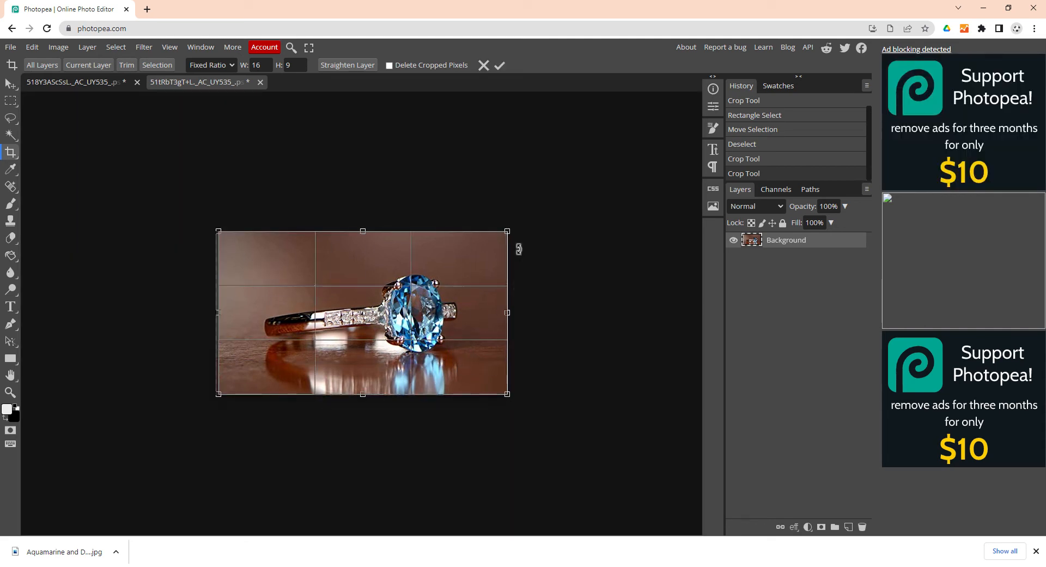
drag(513, 233, 509, 238)
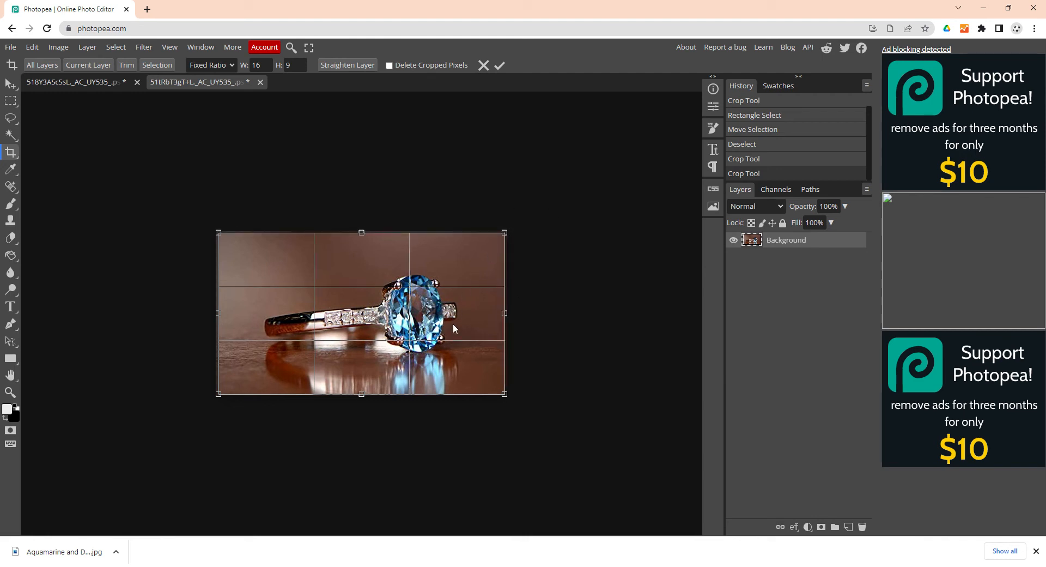
key(Return)
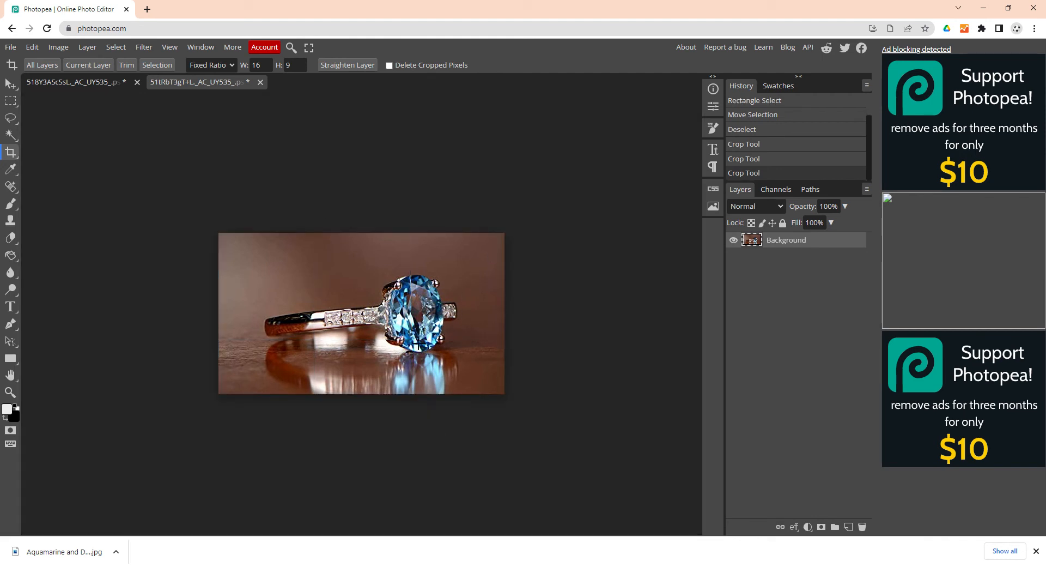
- Set up a JPG export of the cropped ring photo at 1000 px width with proportional height, and close it without saving
click(10, 47)
mouse_move(52, 209)
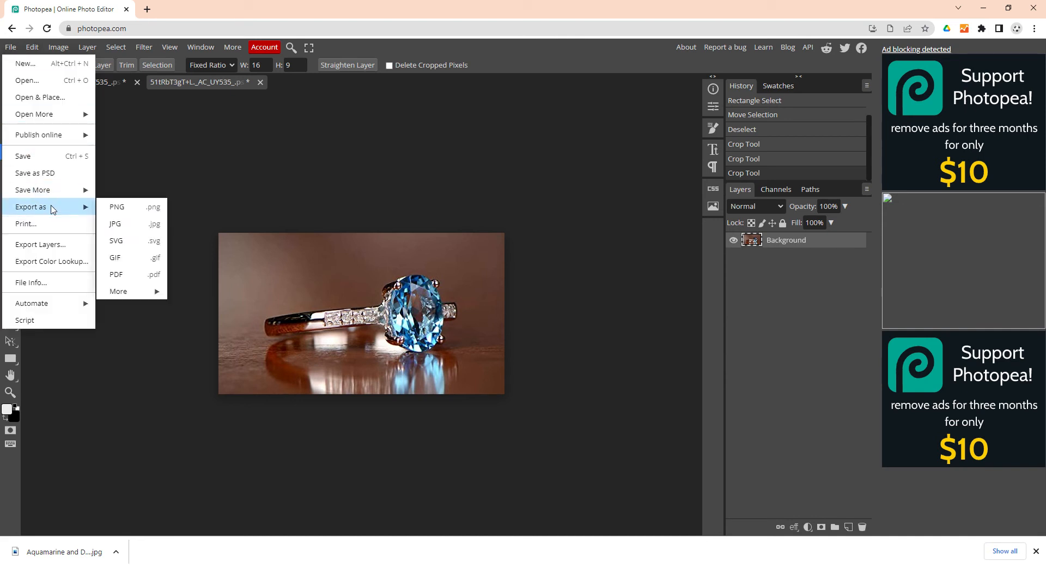
click(126, 228)
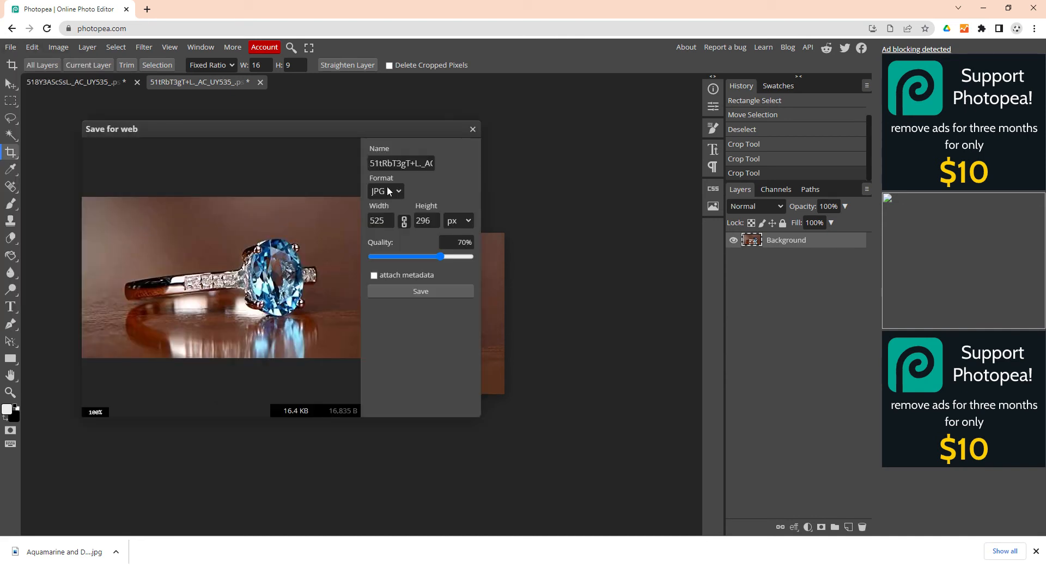
double_click(389, 163)
double_click(388, 227)
text(1000)
key(Tab)
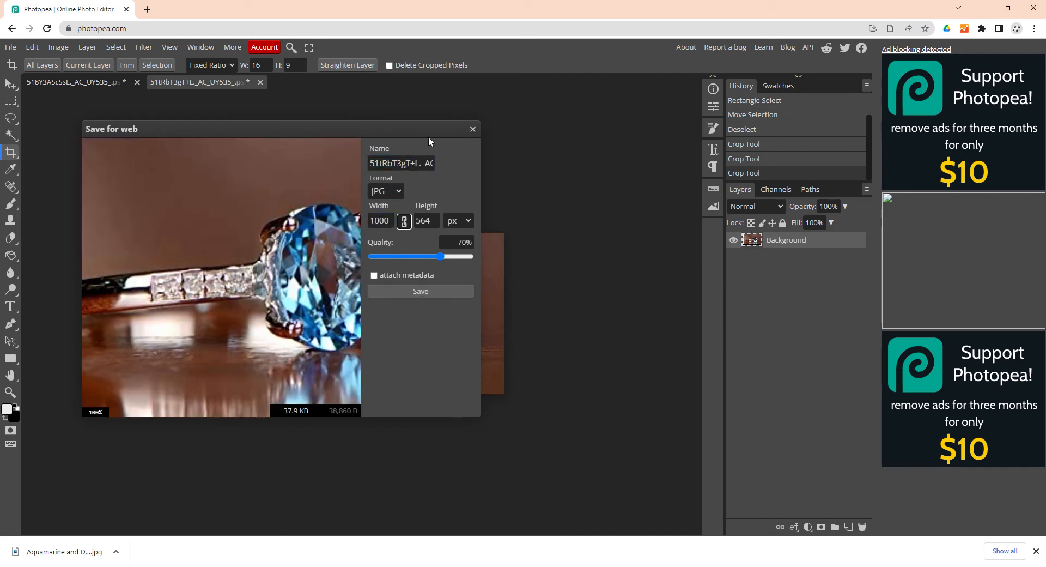
click(473, 130)
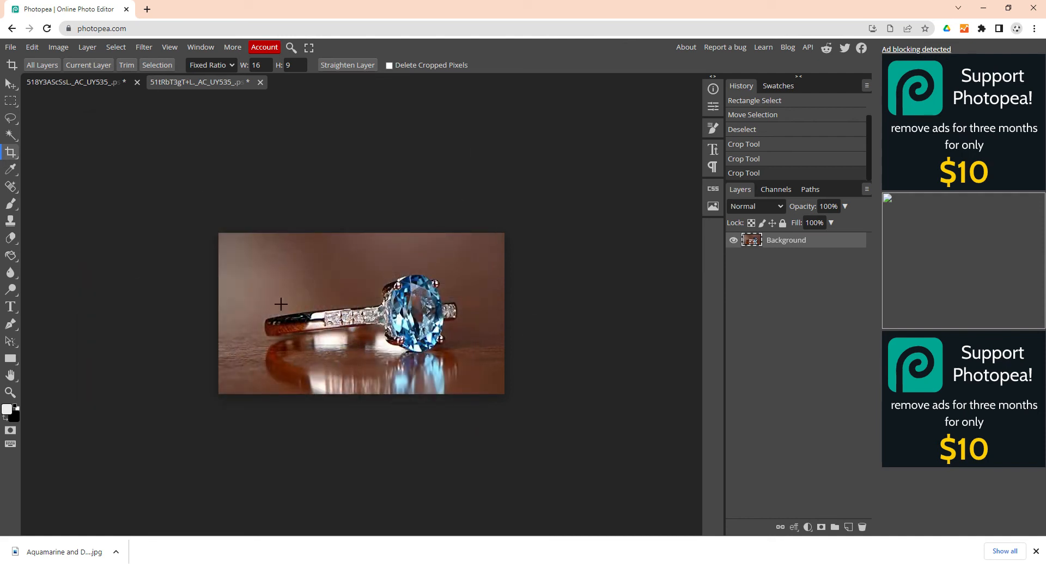
- Open the gold diamond ring image SB1061-Artistic (2) and fit it comfortably in view
click(9, 48)
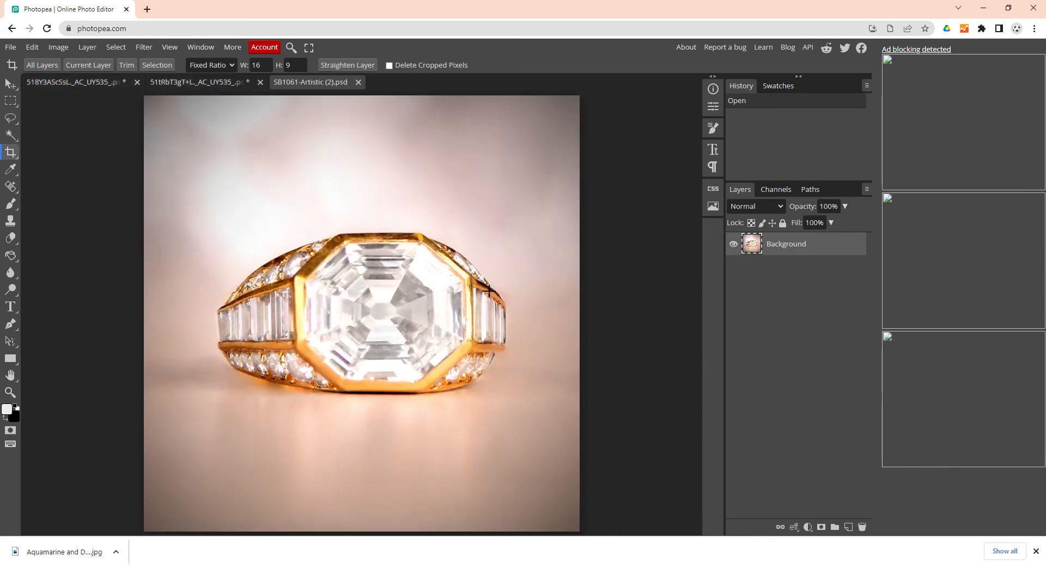
scroll(371, 325, down, 4)
scroll(371, 325, up, 1)
scroll(327, 316, down, 1)
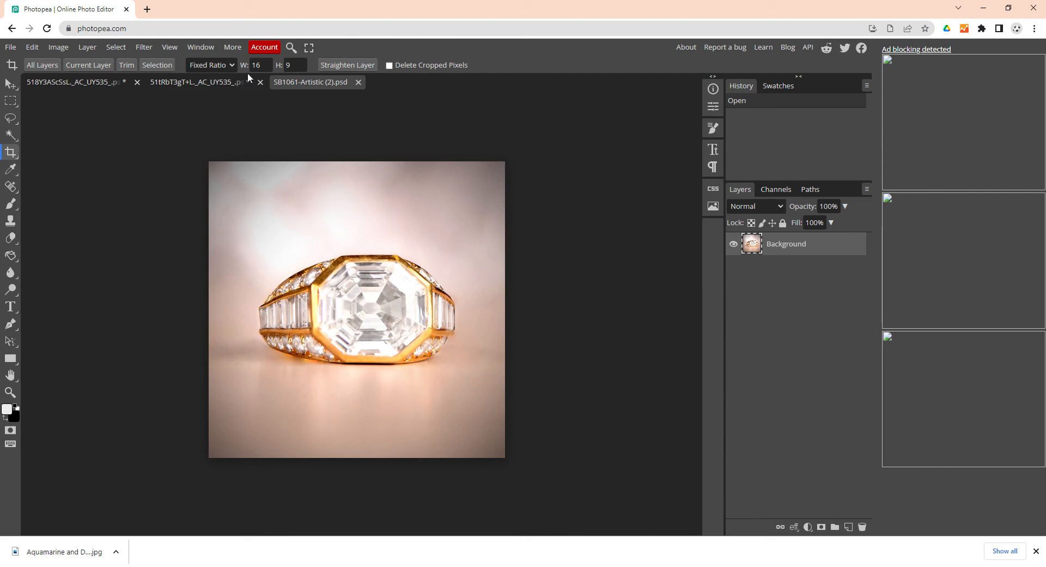
- Crop the photo to 16:9, widening the frame symmetrically past both sides to leave transparent strips beside the ring
click(5, 153)
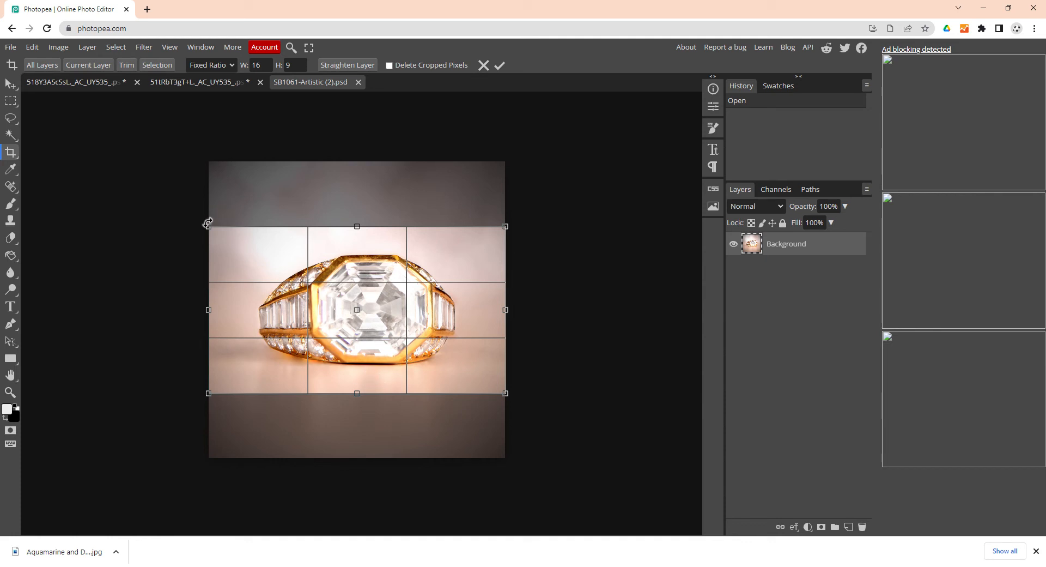
drag(208, 226, 190, 208)
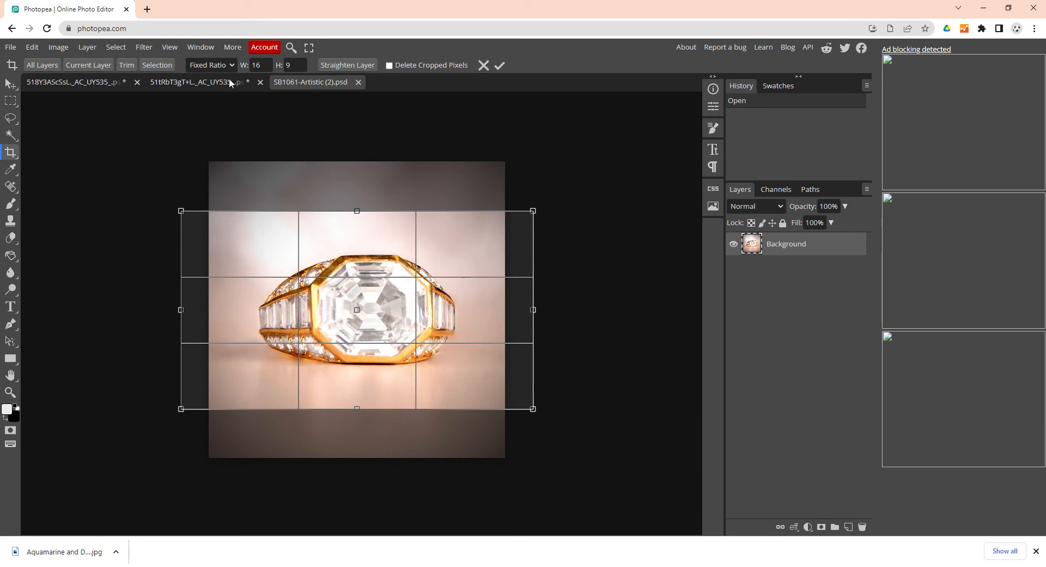
double_click(292, 235)
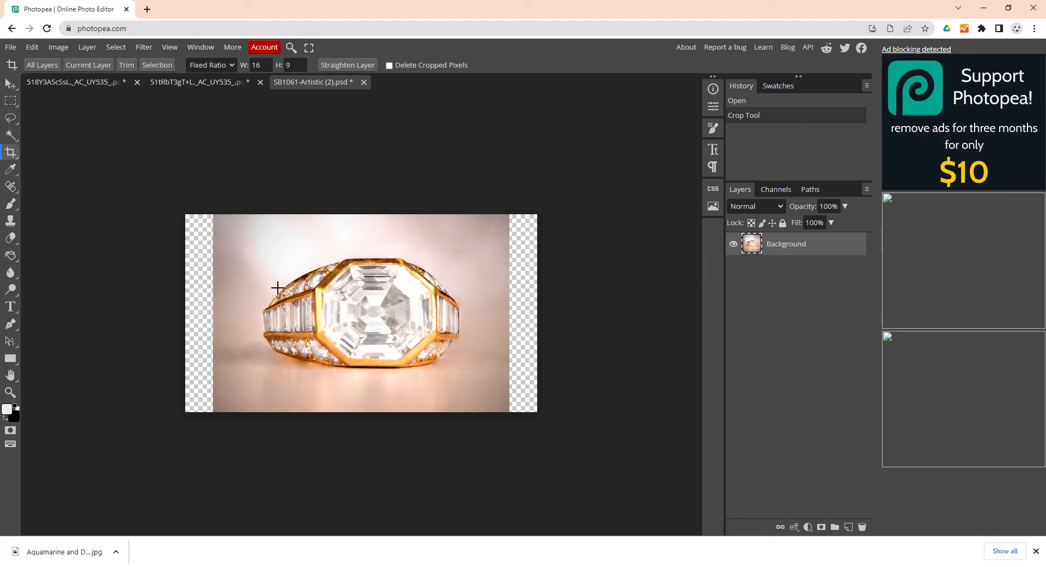
- Make a rectangular selection over the full-height transparent strip on the photo's left, slightly overlapping the image edge
click(10, 101)
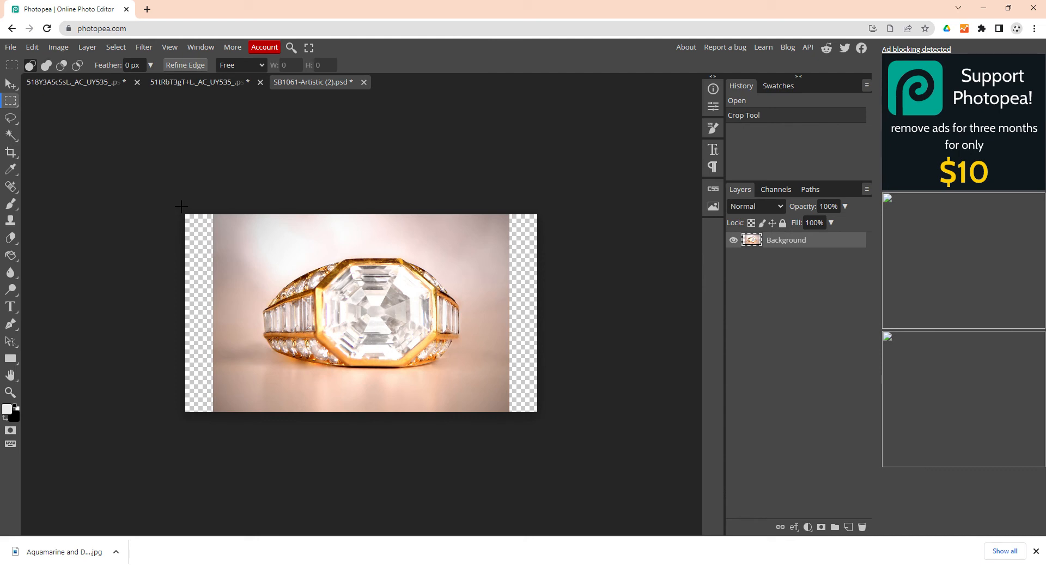
drag(181, 207, 224, 454)
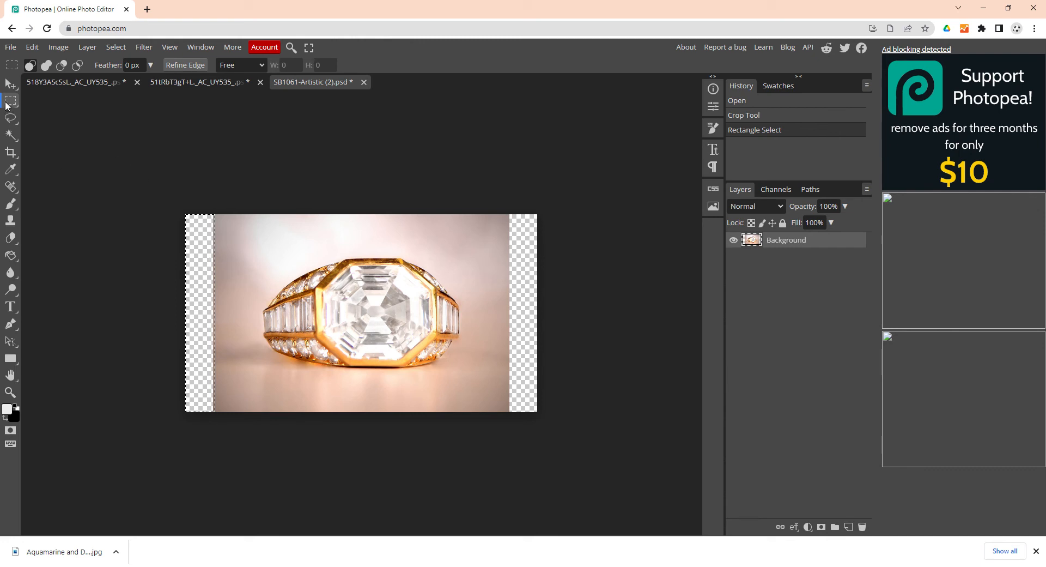
right_click(6, 104)
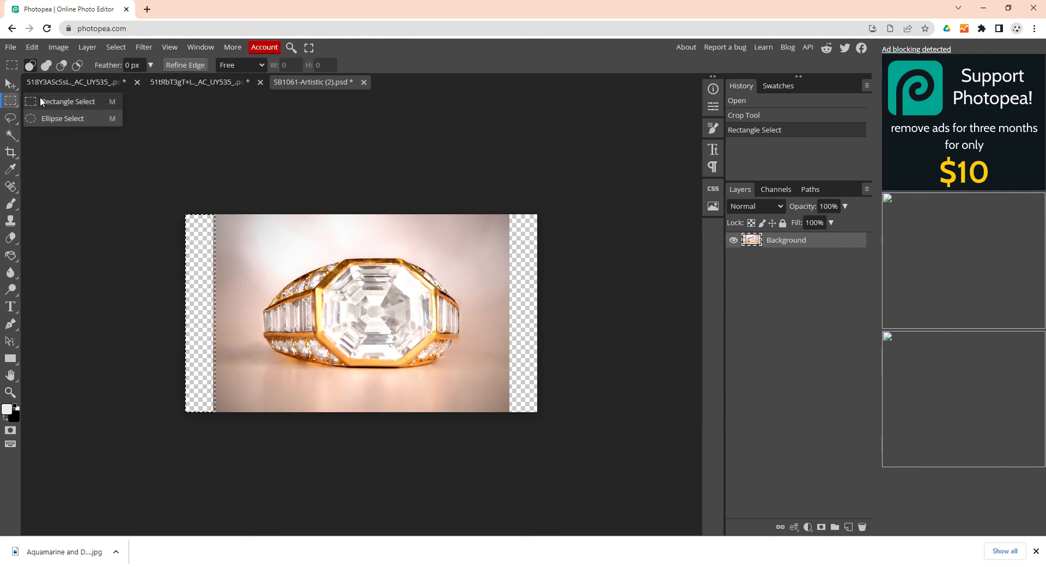
click(7, 102)
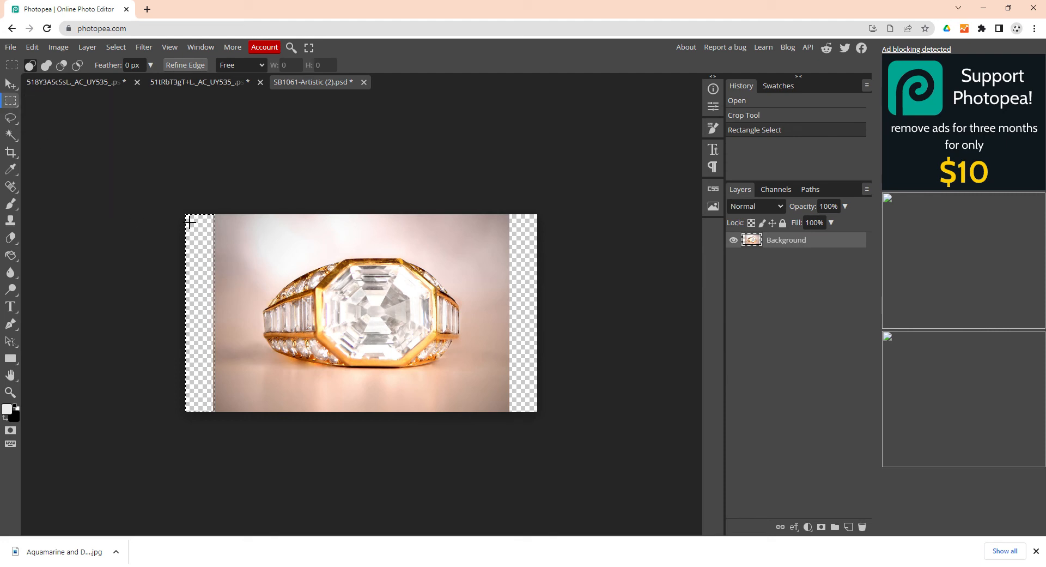
drag(181, 206, 222, 448)
- Examine up close how far the selection overlaps the photo's left edge
alt+scroll(199, 376, up, 8)
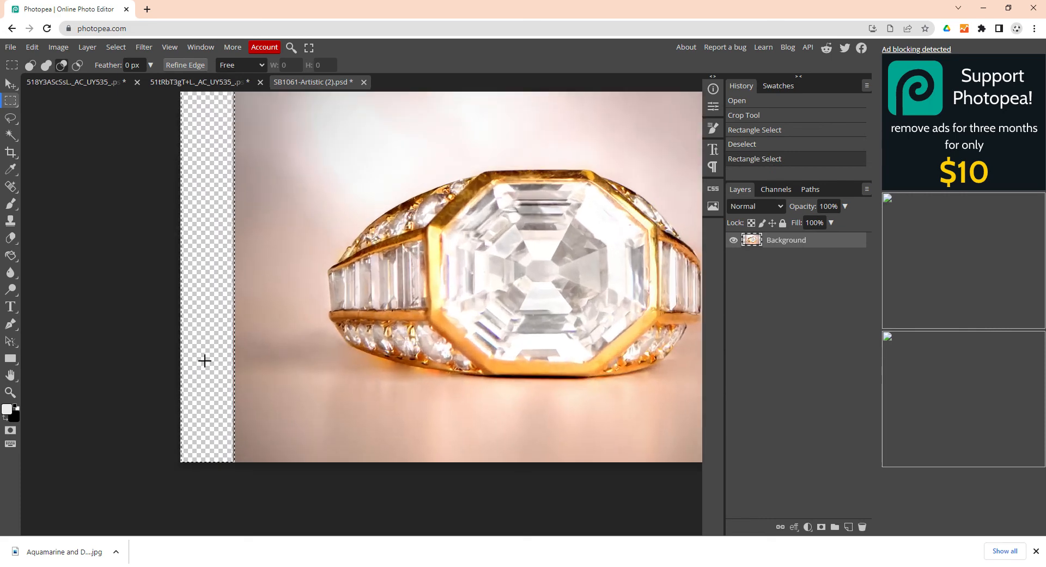
scroll(249, 353, up, 2)
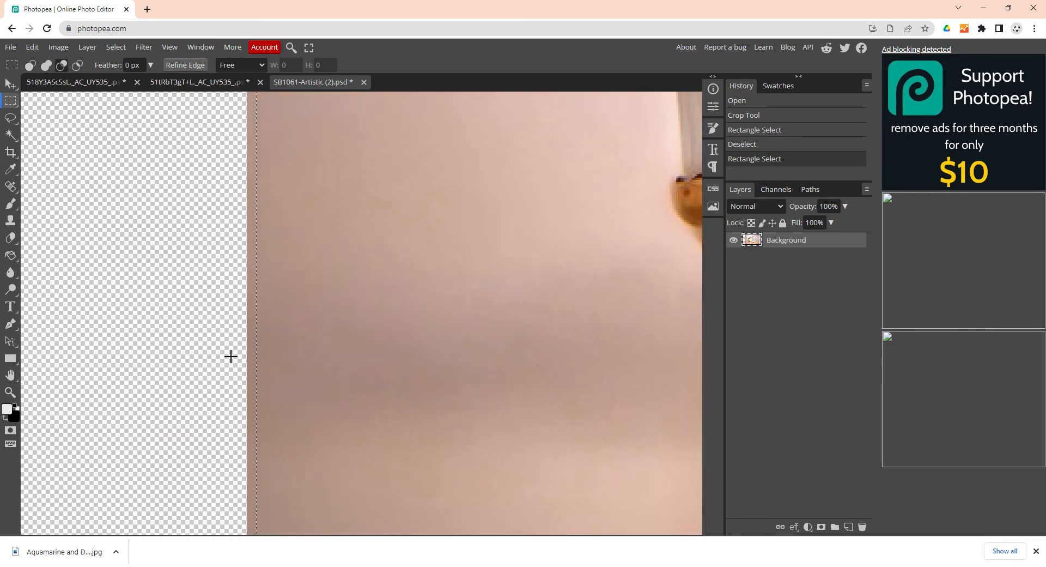
scroll(229, 355, down, 2)
scroll(256, 316, down, 6)
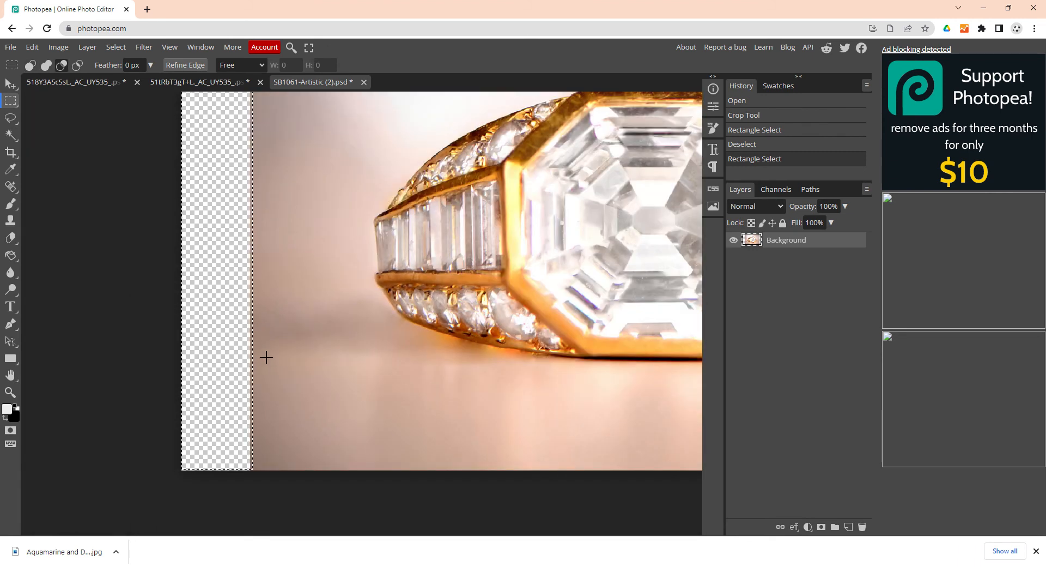
scroll(264, 393, down, 1)
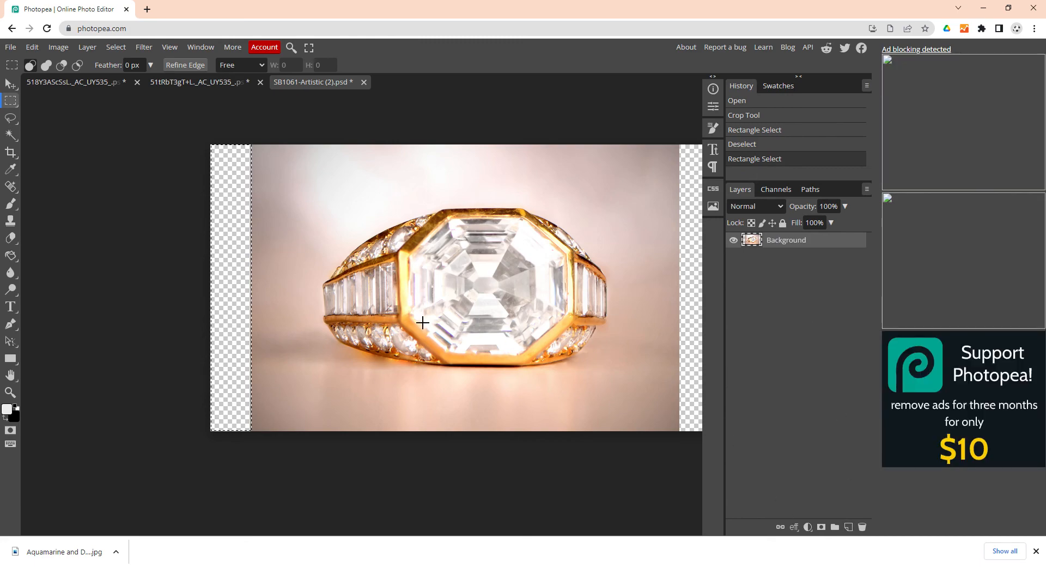
scroll(250, 273, up, 6)
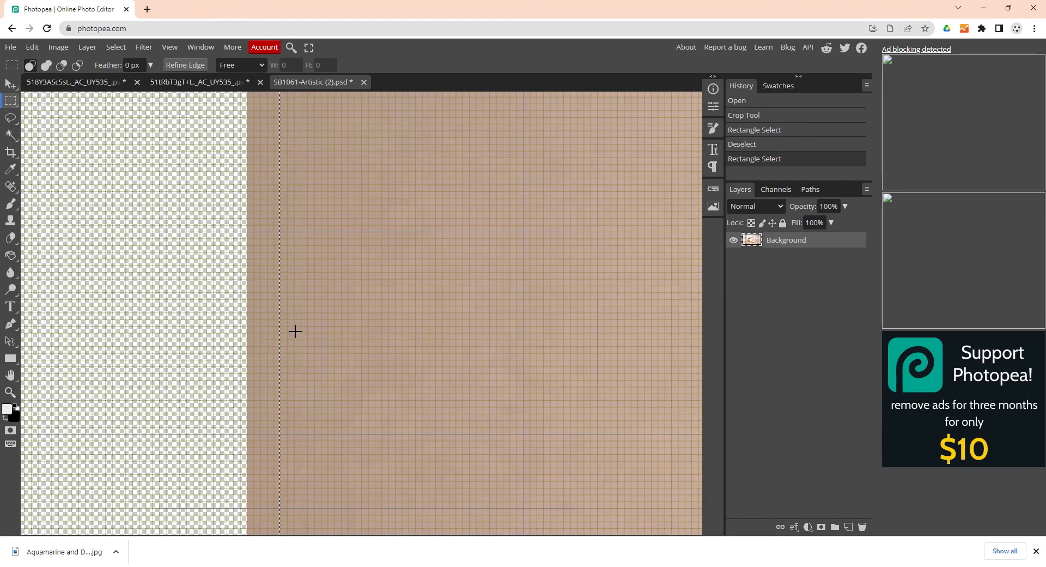
scroll(273, 292, down, 4)
scroll(284, 340, down, 5)
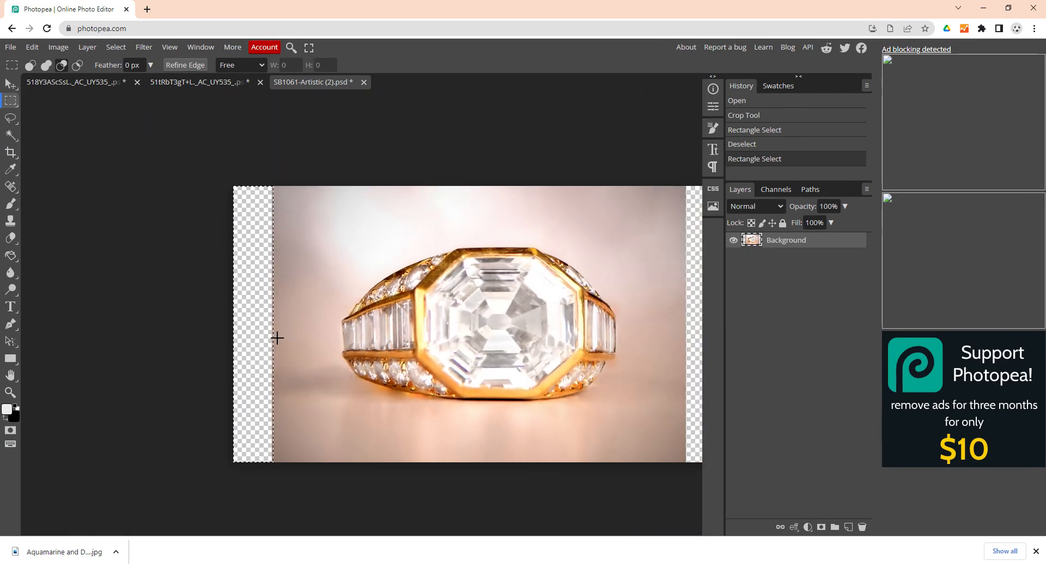
- Fill the selected left strip using Content Aware at 100% opacity in Normal mode, and deselect it
click(32, 48)
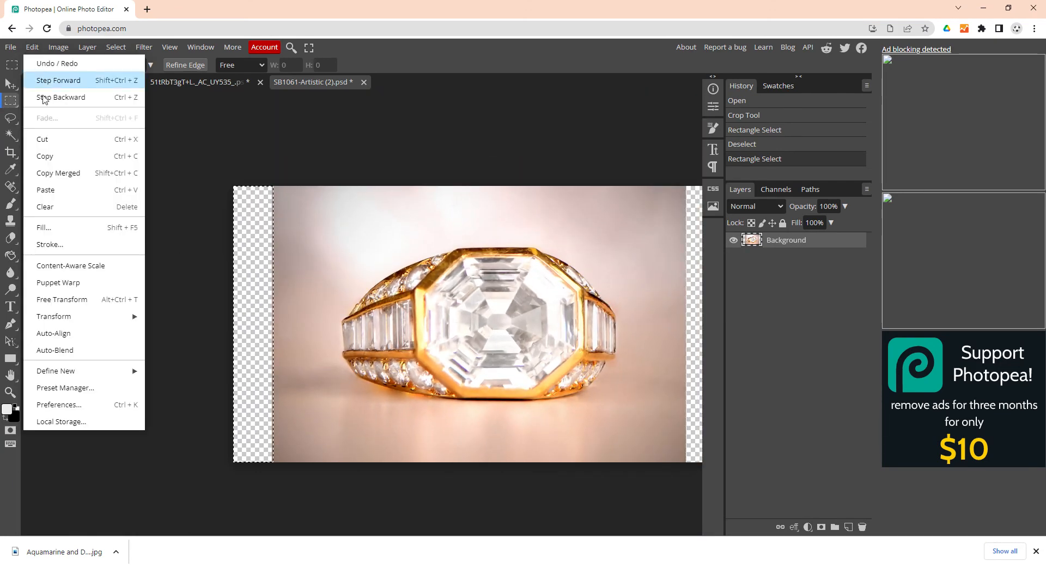
click(124, 231)
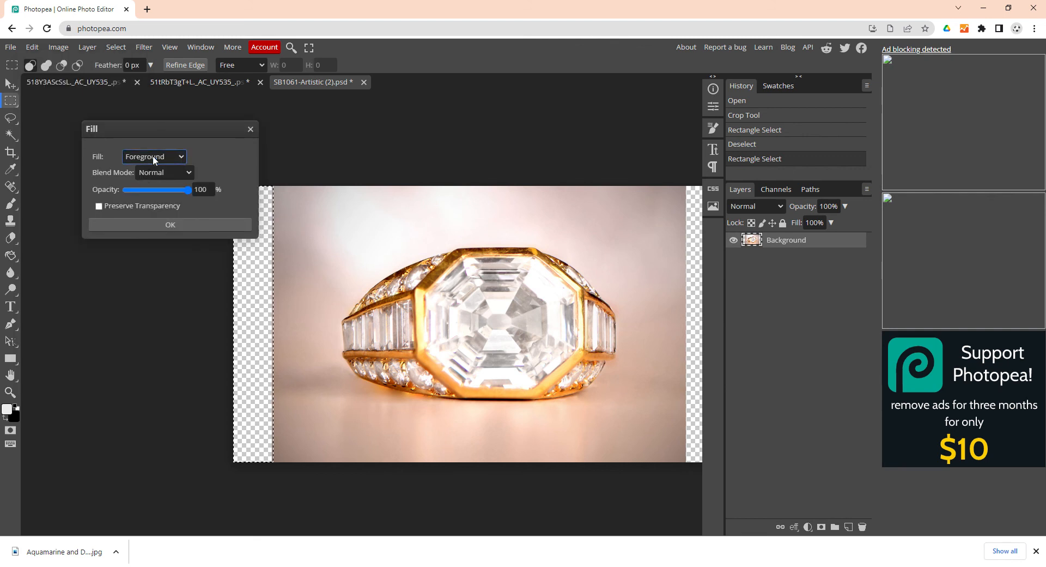
key(Down)
key(Down)
key(Down)
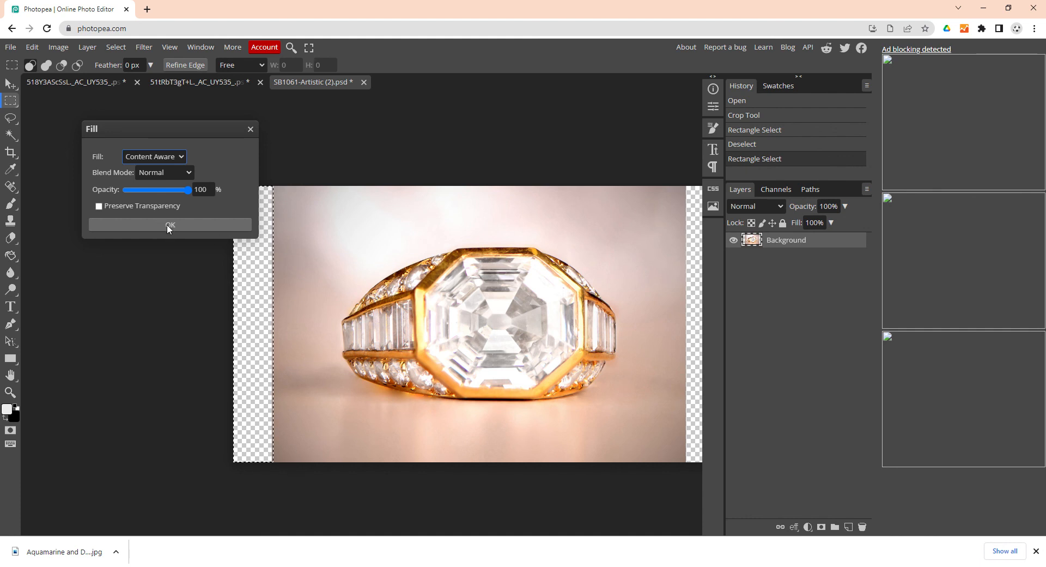
click(188, 228)
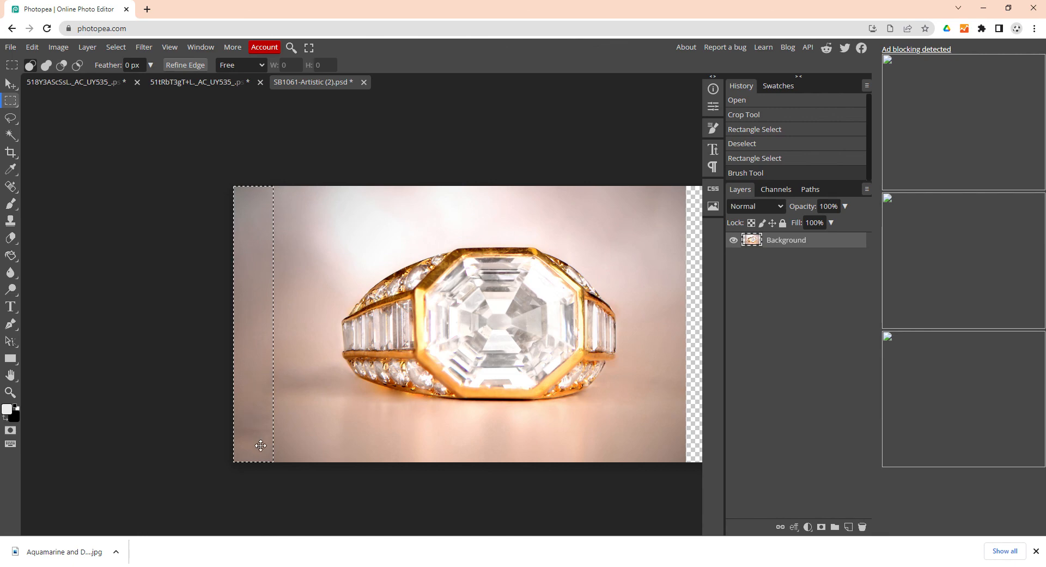
key(ctrl+d)
- Inspect the filled left strip near and far for visible seams or smudges against the original backdrop
scroll(266, 402, up, 4)
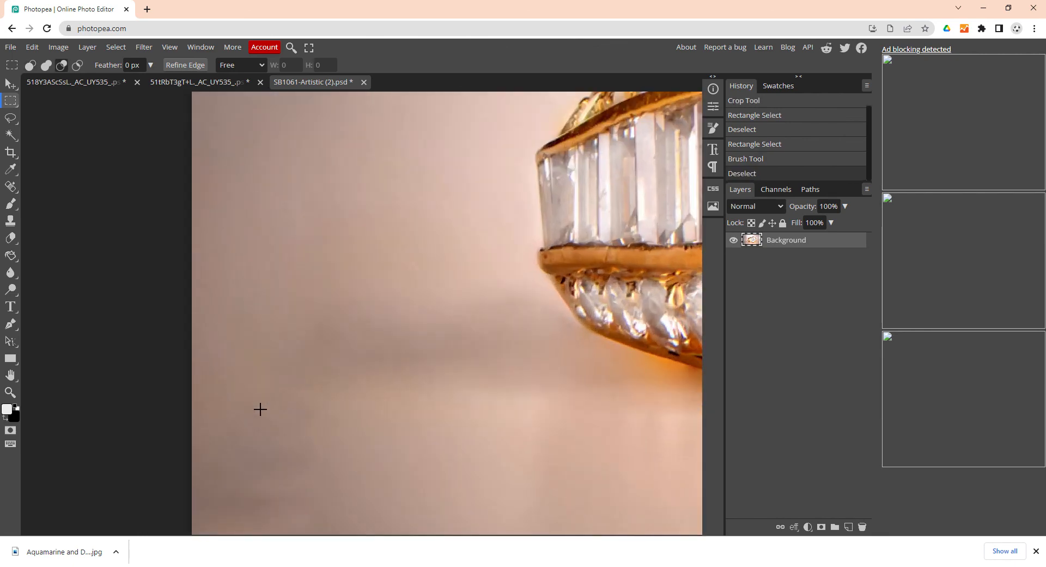
scroll(259, 411, down, 2)
scroll(256, 383, up, 1)
scroll(295, 398, up, 1)
scroll(318, 376, down, 2)
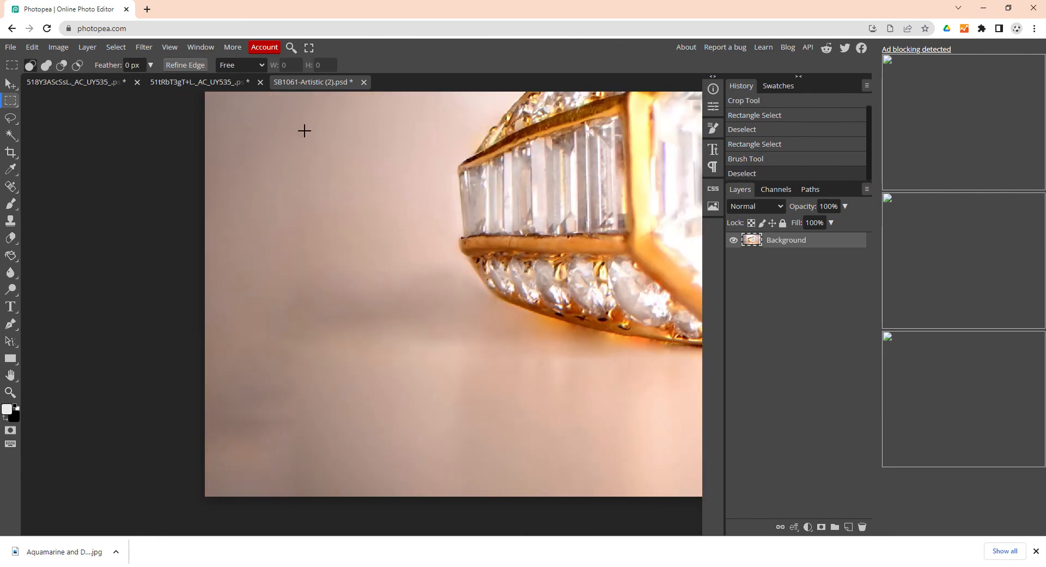
scroll(322, 450, up, 1)
scroll(321, 439, down, 3)
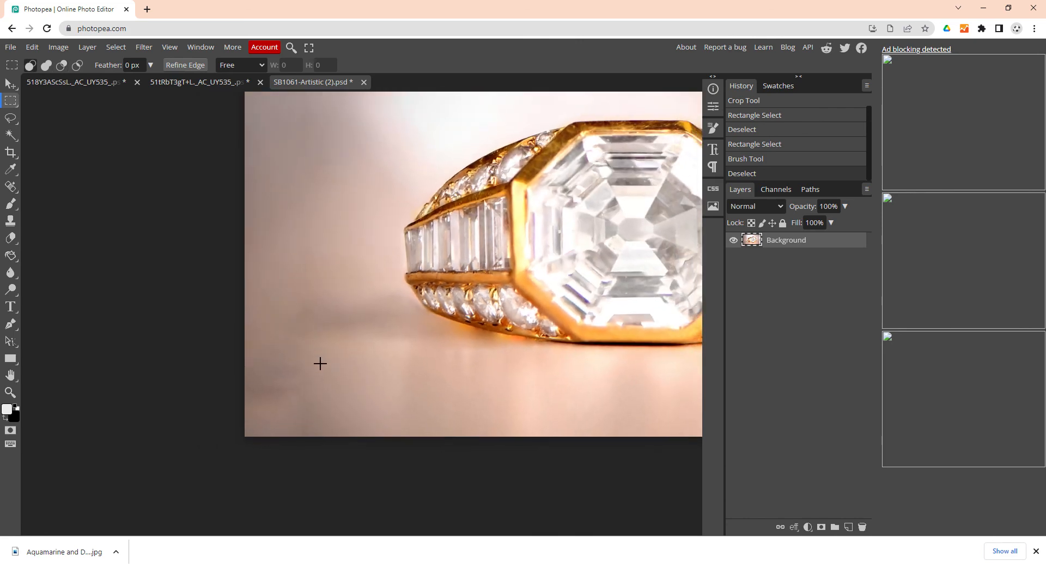
scroll(276, 401, down, 3)
scroll(247, 416, down, 1)
scroll(353, 409, up, 1)
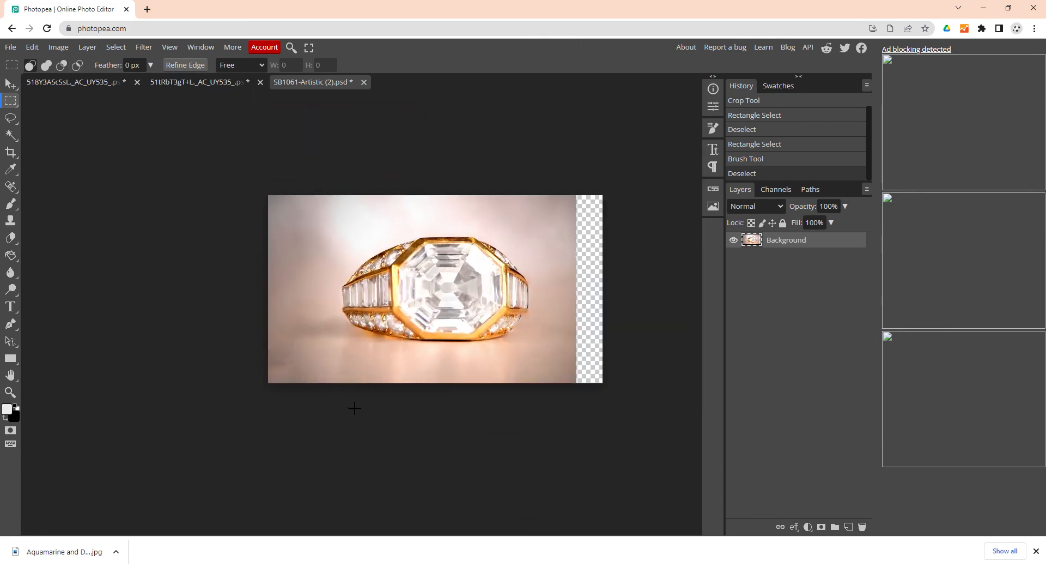
scroll(198, 380, up, 1)
scroll(329, 373, down, 2)
scroll(366, 402, up, 1)
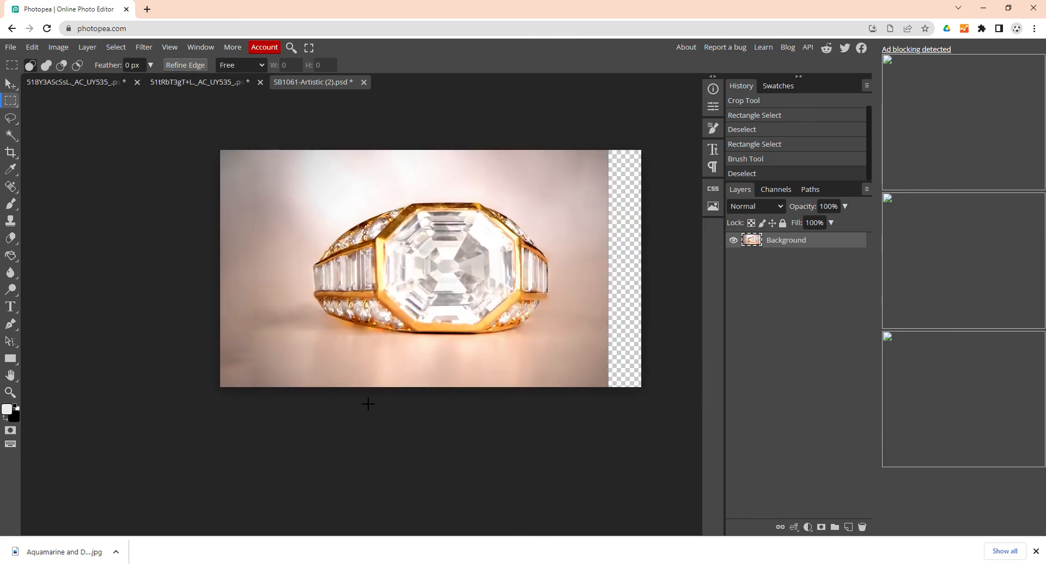
scroll(290, 390, up, 1)
scroll(290, 391, down, 2)
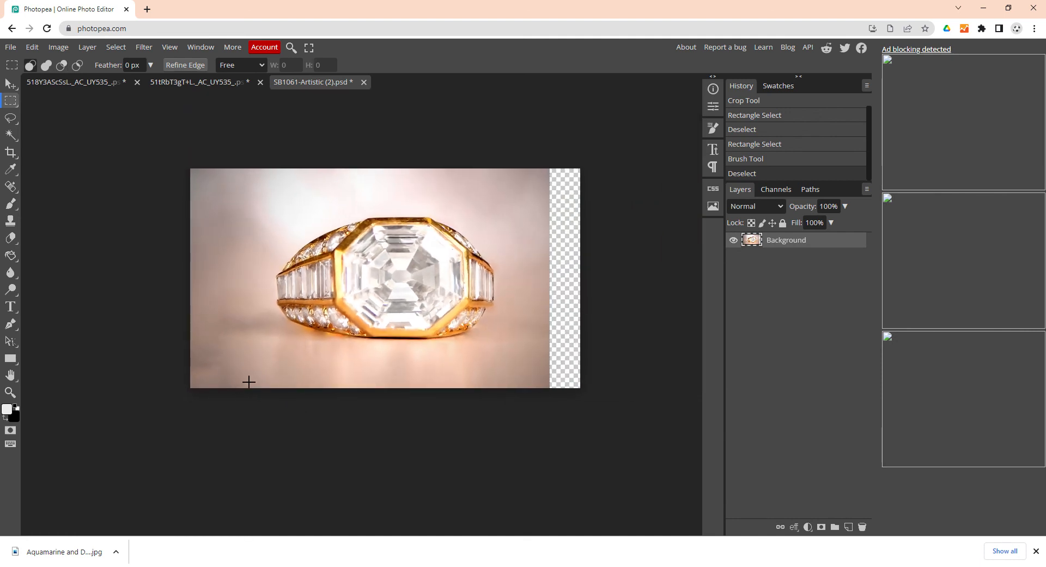
- Select the smudged patch in the photo's lower-left corner, refill it with Content Aware, and deselect it
scroll(223, 393, up, 3)
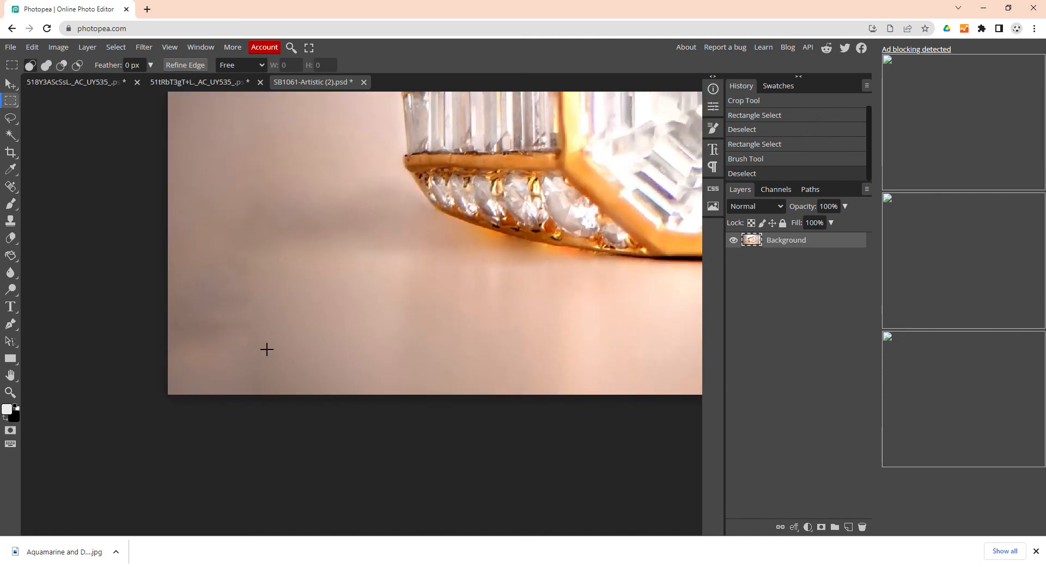
scroll(338, 318, down, 1)
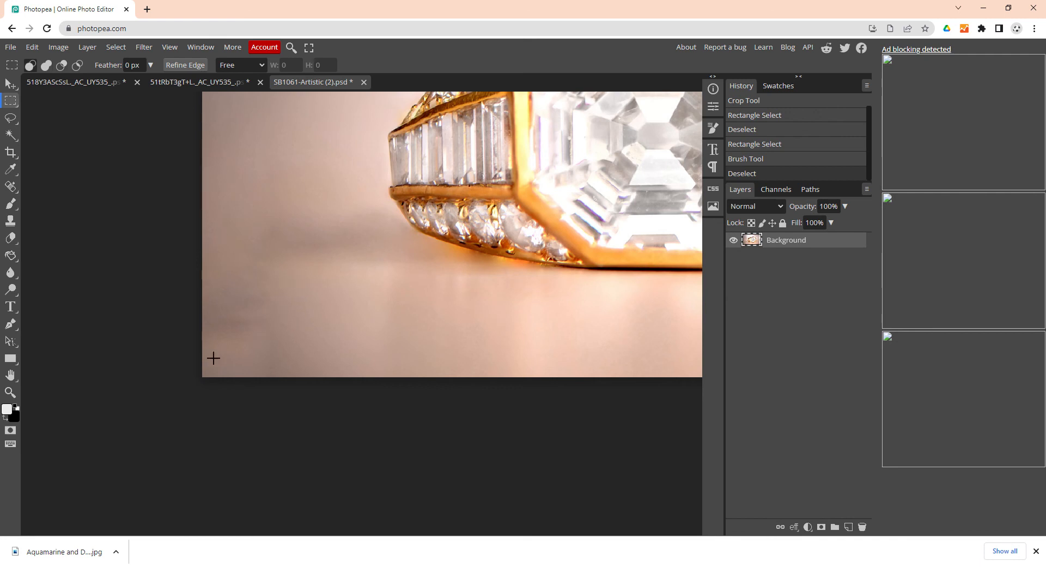
drag(294, 271, 179, 427)
scroll(266, 349, down, 2)
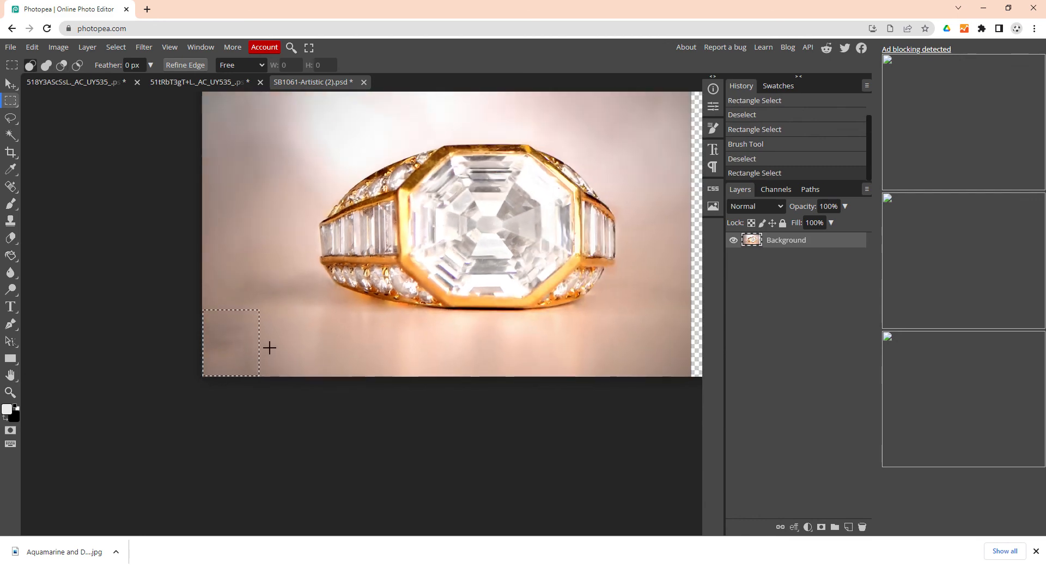
key(shift+F5)
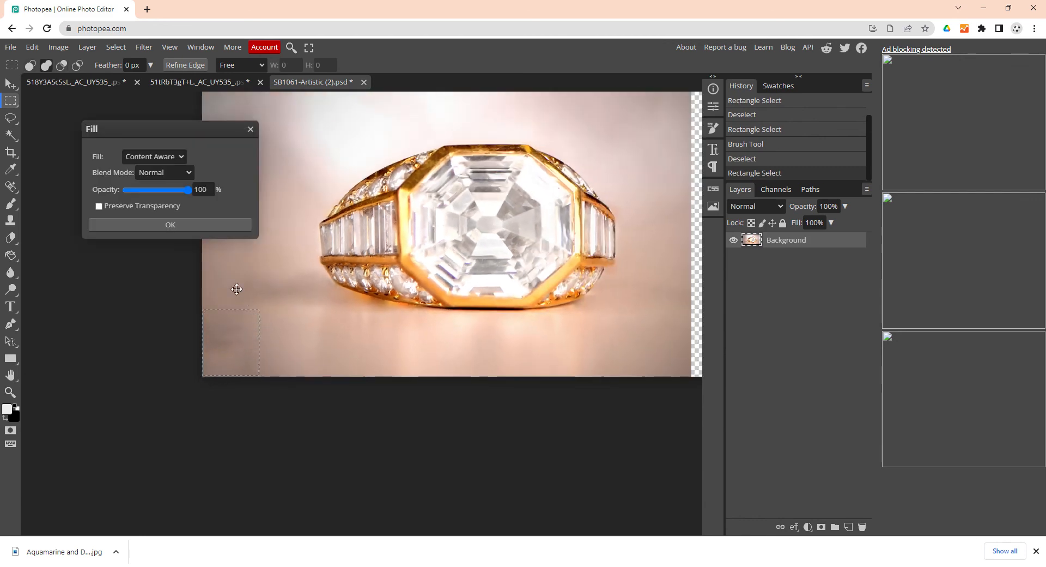
click(179, 224)
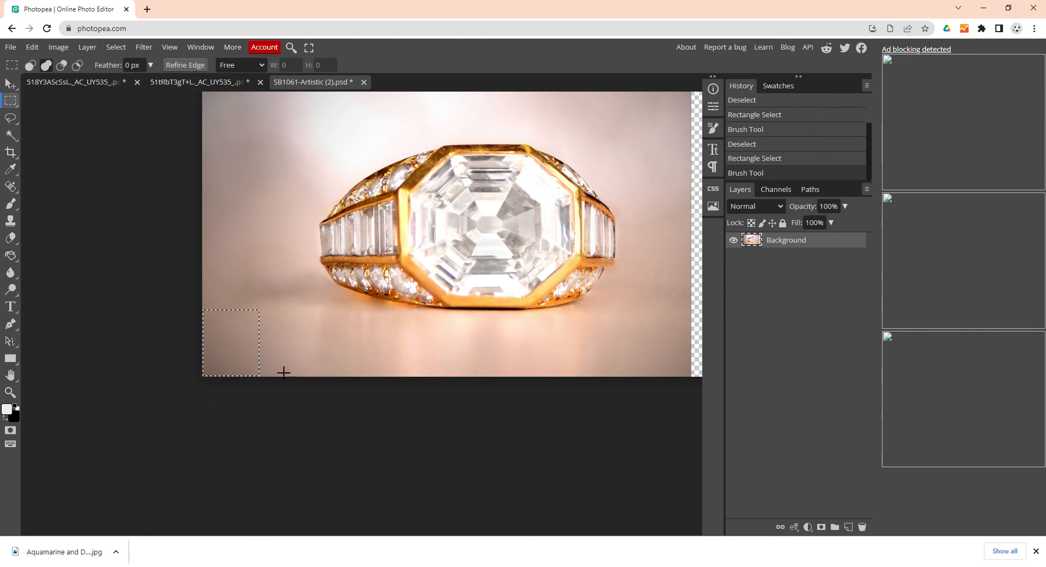
key(ctrl+d)
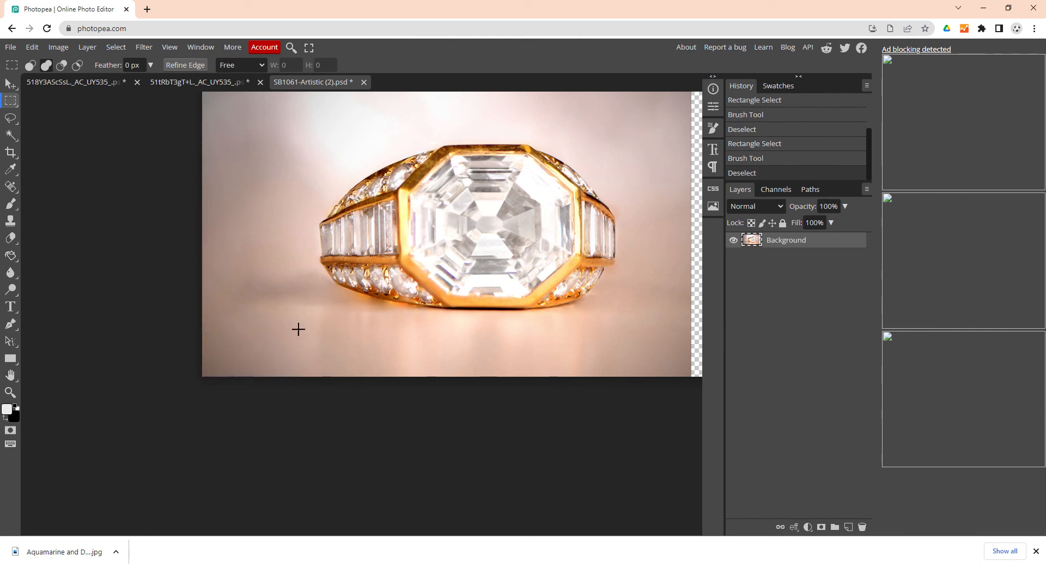
- Select the full-height transparent strip on the photo's right with a slight overlap onto the image, and check that overlap
scroll(341, 380, down, 1)
key(alt)
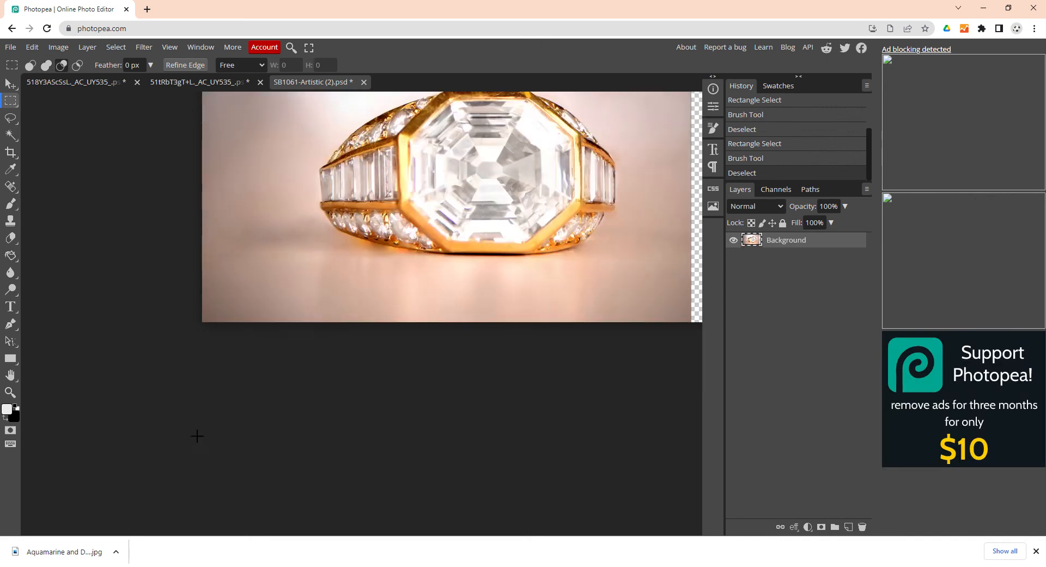
scroll(191, 388, down, 2)
scroll(222, 327, up, 2)
scroll(485, 161, down, 2)
scroll(497, 167, up, 2)
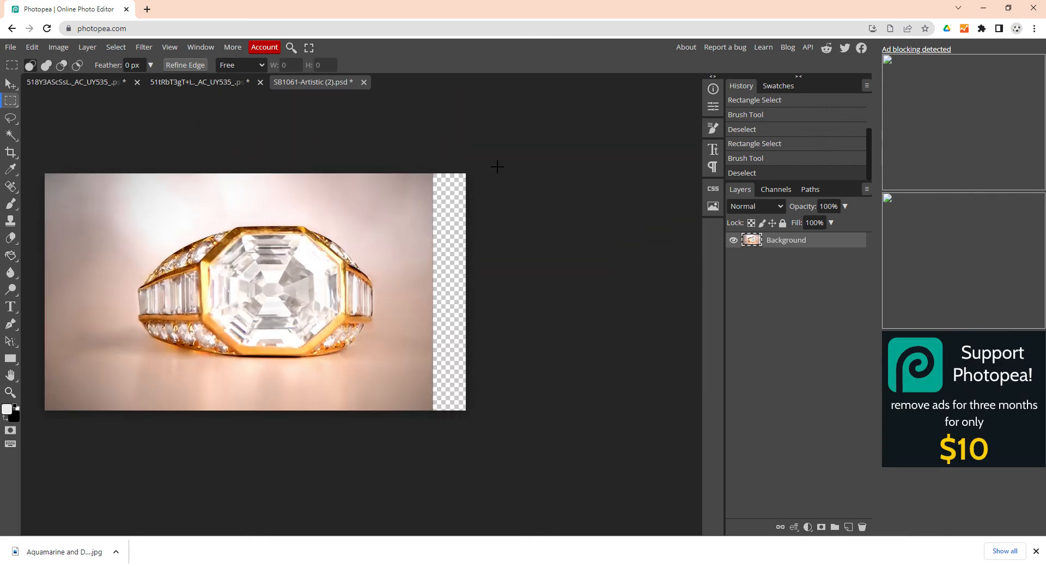
drag(497, 166, 430, 479)
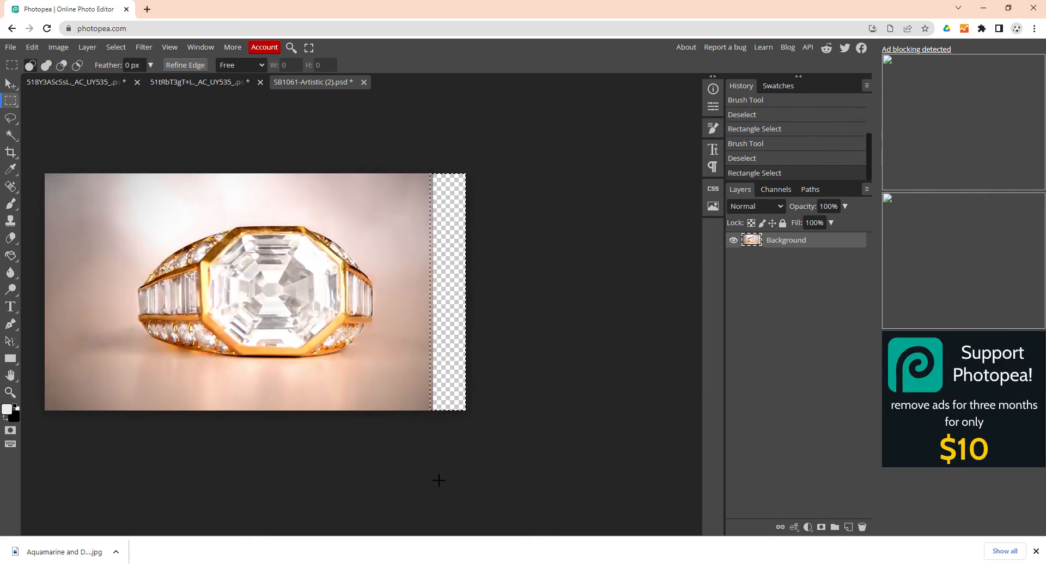
scroll(436, 295, up, 3)
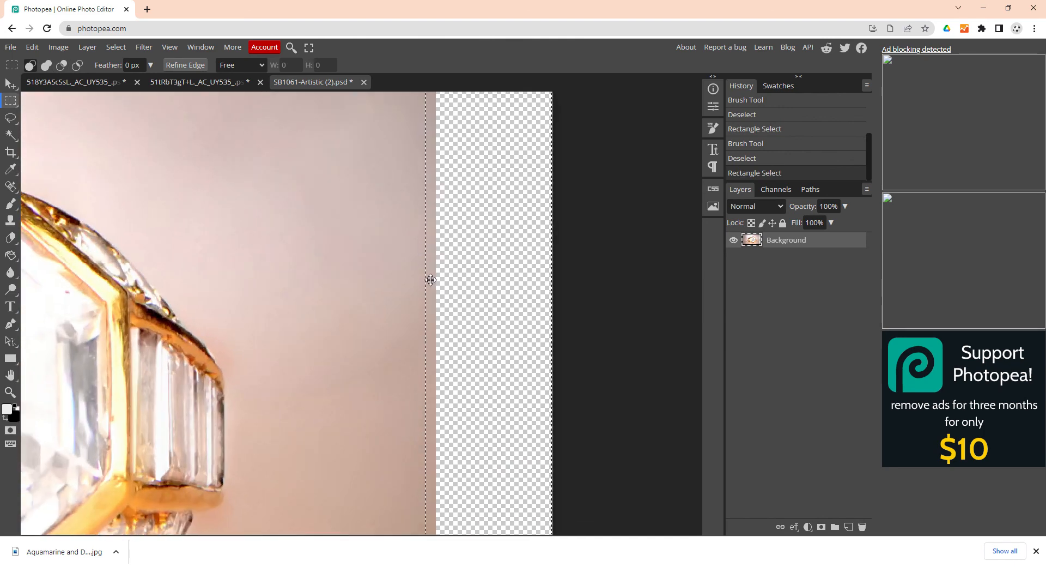
scroll(423, 282, down, 1)
scroll(436, 283, up, 3)
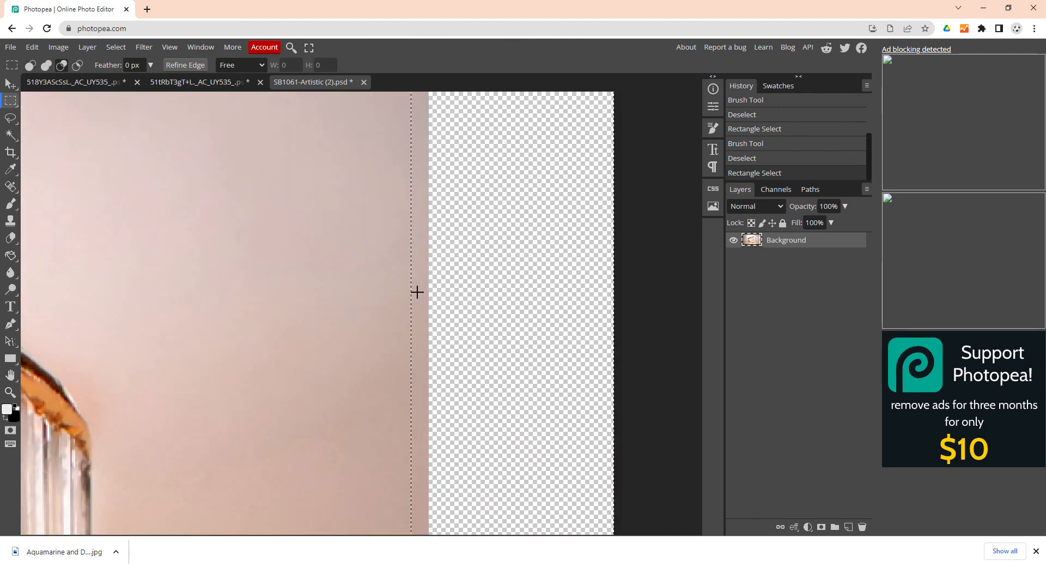
scroll(413, 302, down, 3)
scroll(406, 310, up, 1)
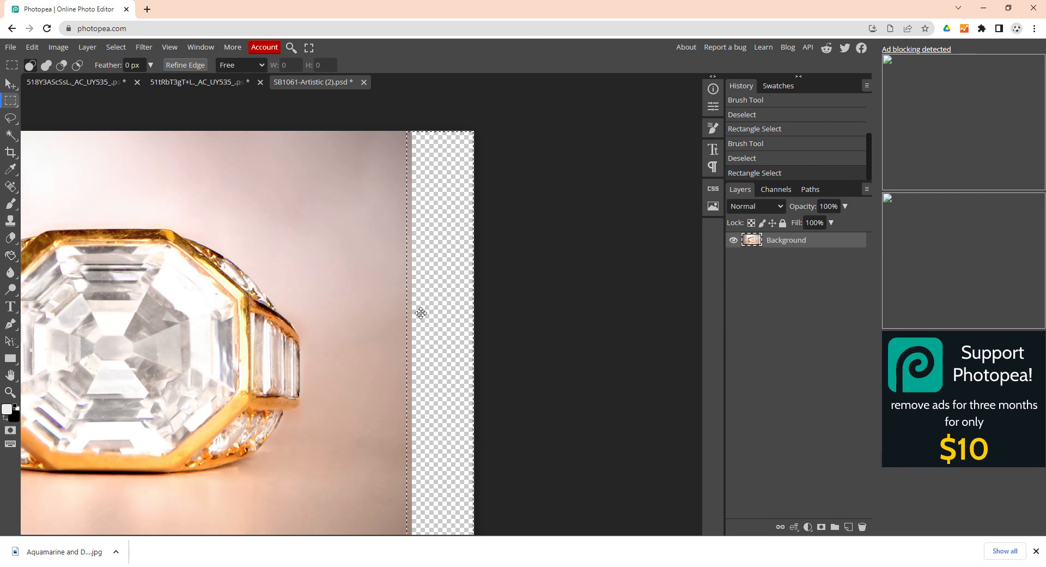
- Fill the selected transparent strip on the photo's right with Content Aware, and deselect it
key(shift+BackSpace)
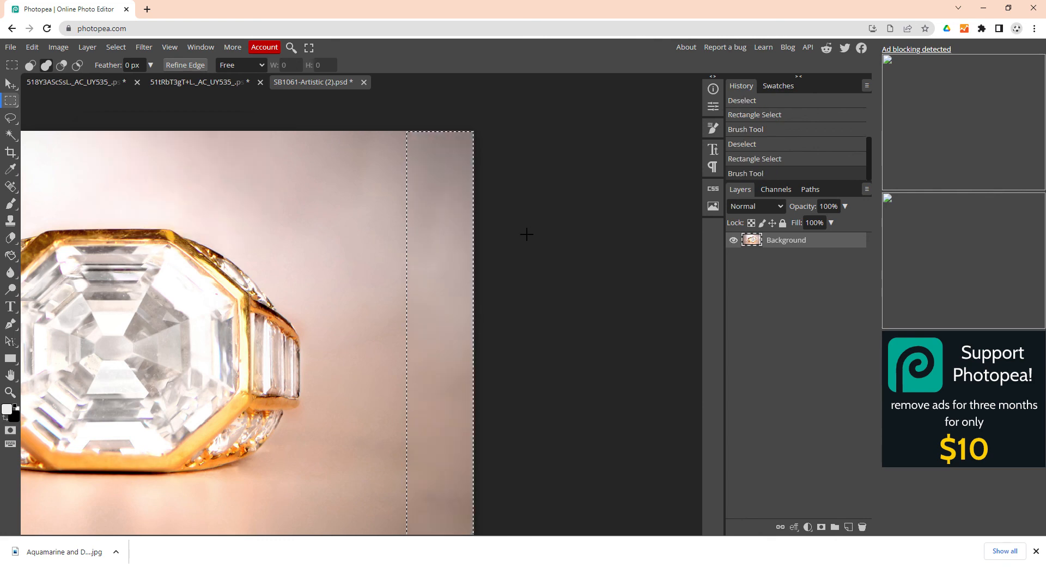
scroll(473, 208, down, 3)
scroll(473, 263, up, 2)
click(516, 397)
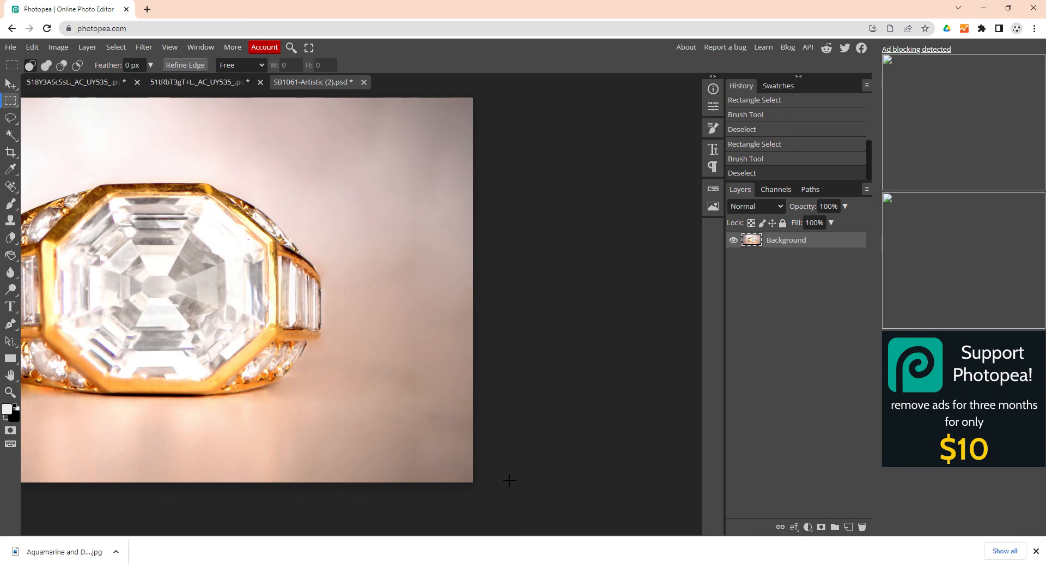
- Select a narrow horizontal patch near the photo's lower-right edge, refill it with Content Aware at 100% opacity in Normal mode, and deselect it
scroll(491, 485, up, 4)
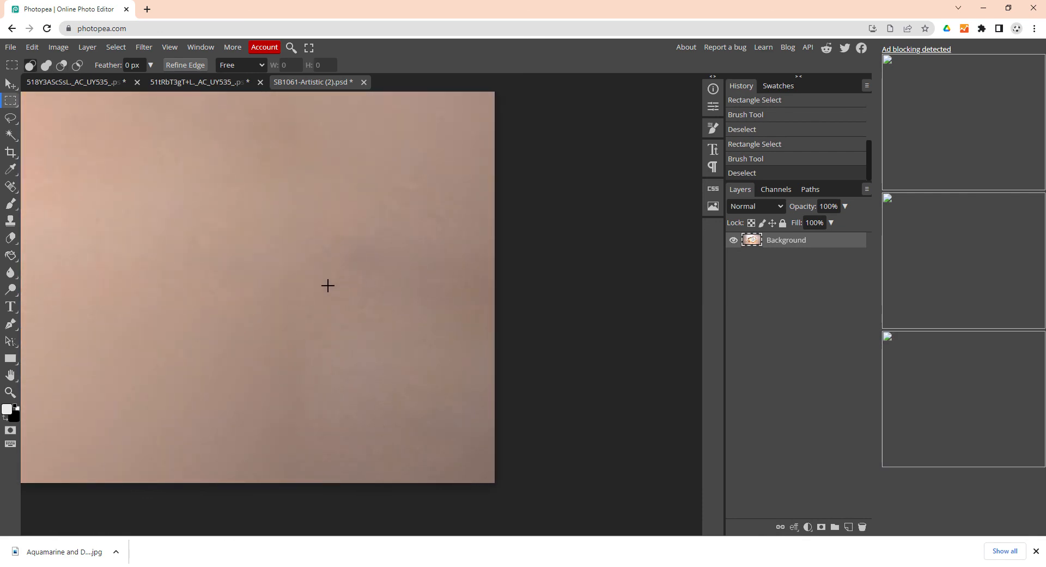
drag(320, 278, 488, 308)
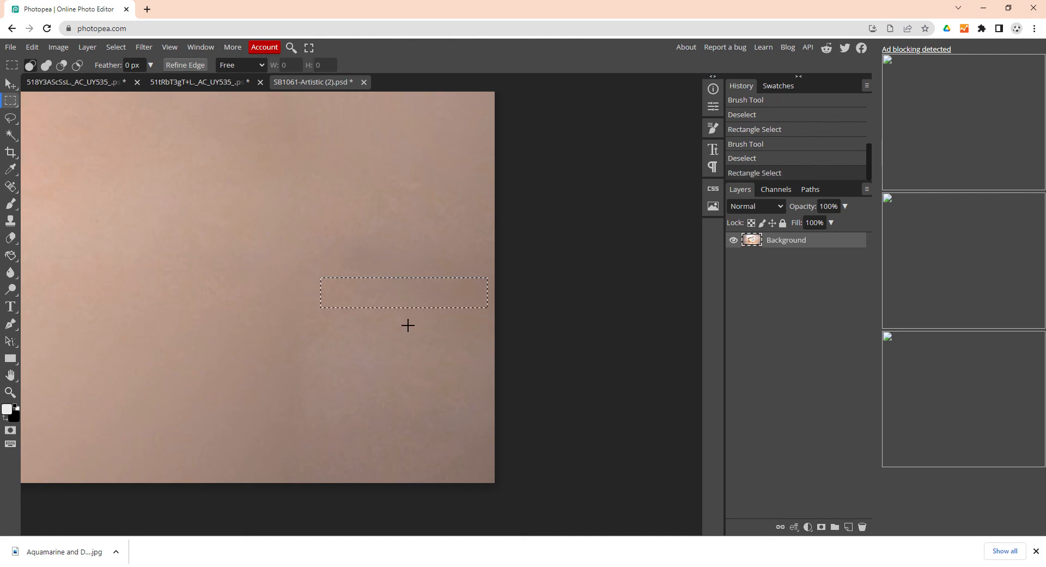
scroll(381, 371, down, 2)
scroll(392, 342, up, 4)
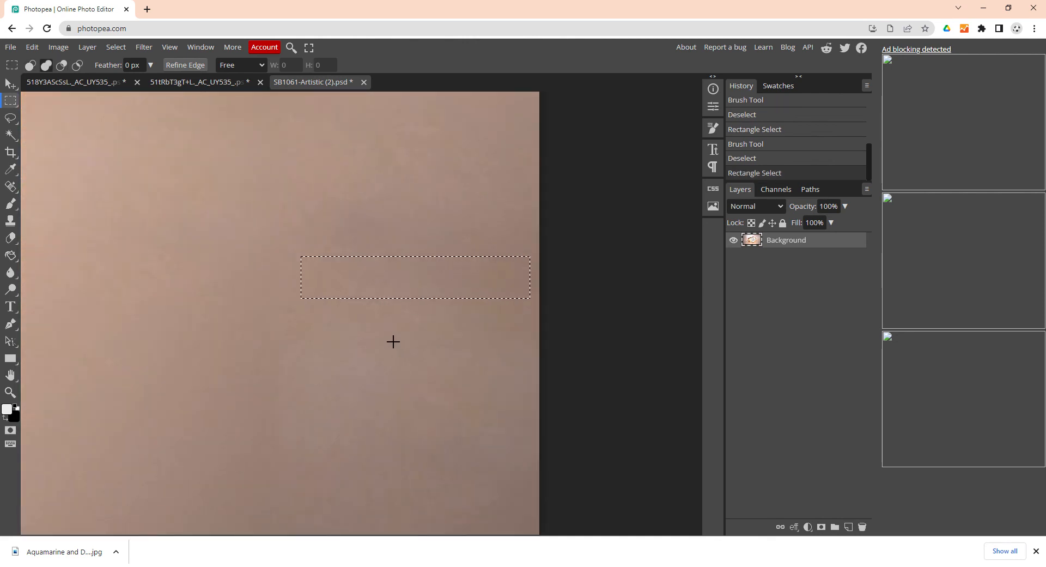
key(shift+F5)
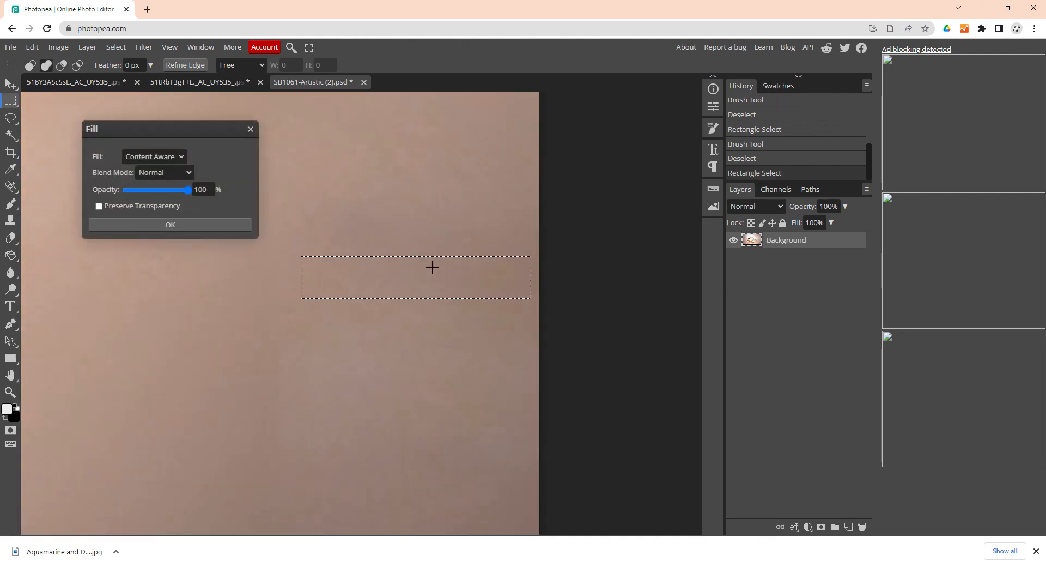
click(165, 224)
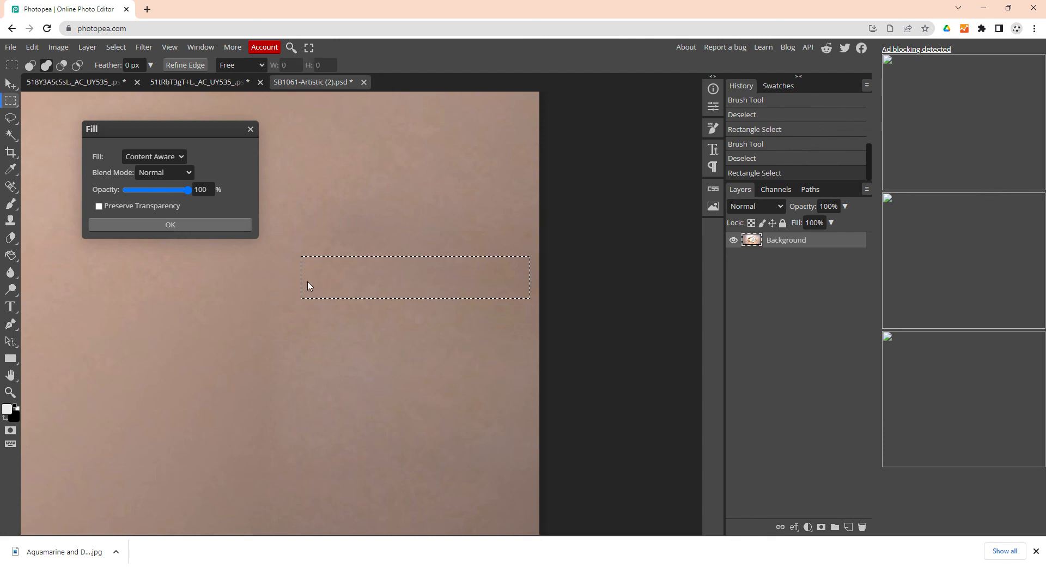
key(ctrl+d)
- Select the vertical seam patch reaching the photo's bottom edge in the lower-right corner, refill it with Content Aware, and deselect it
scroll(297, 229, down, 2)
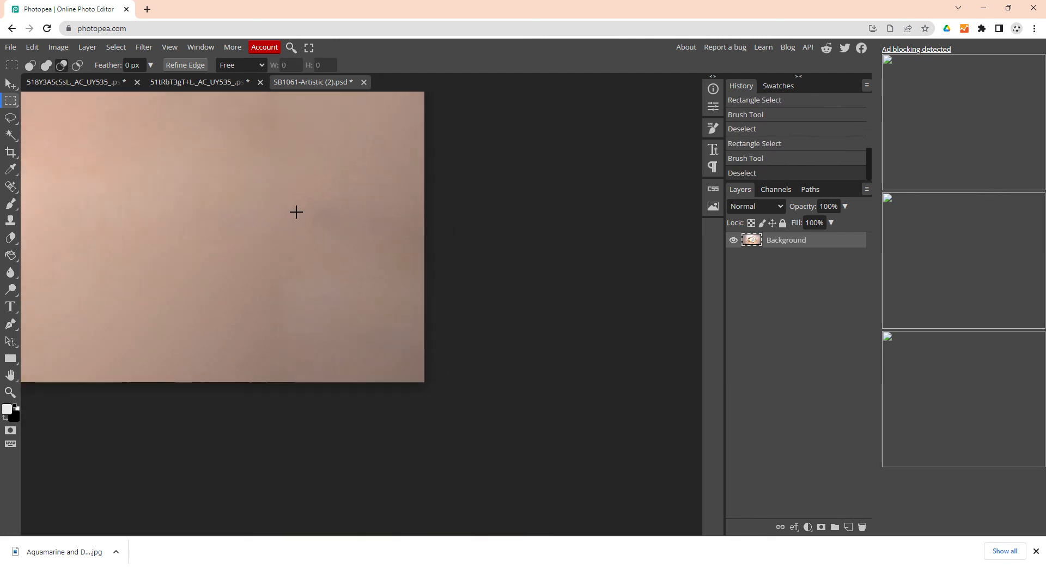
drag(252, 217, 310, 410)
key(shift+F5)
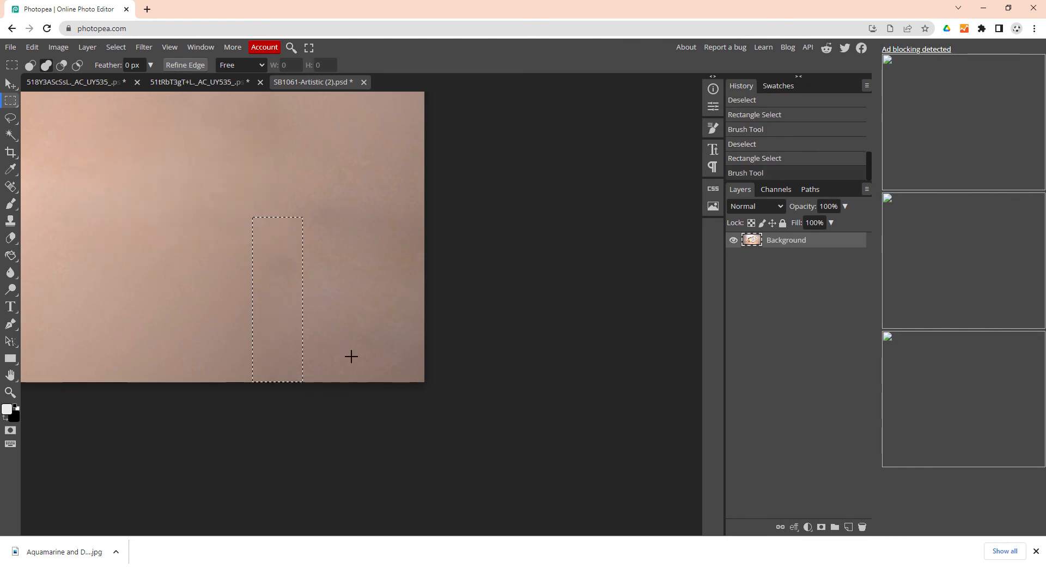
key(ctrl+d)
scroll(373, 379, down, 2)
scroll(392, 400, down, 3)
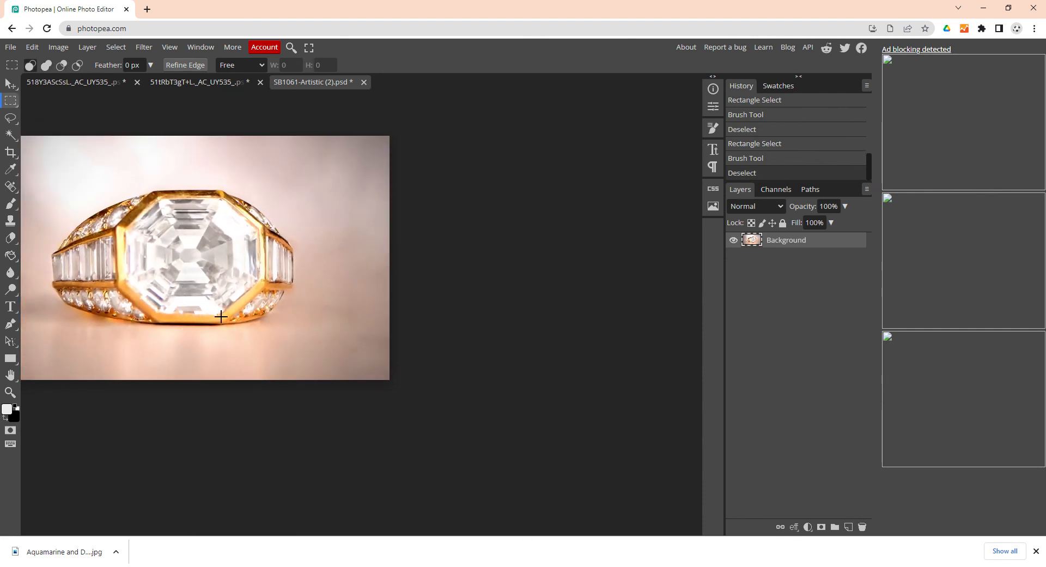
scroll(390, 245, up, 2)
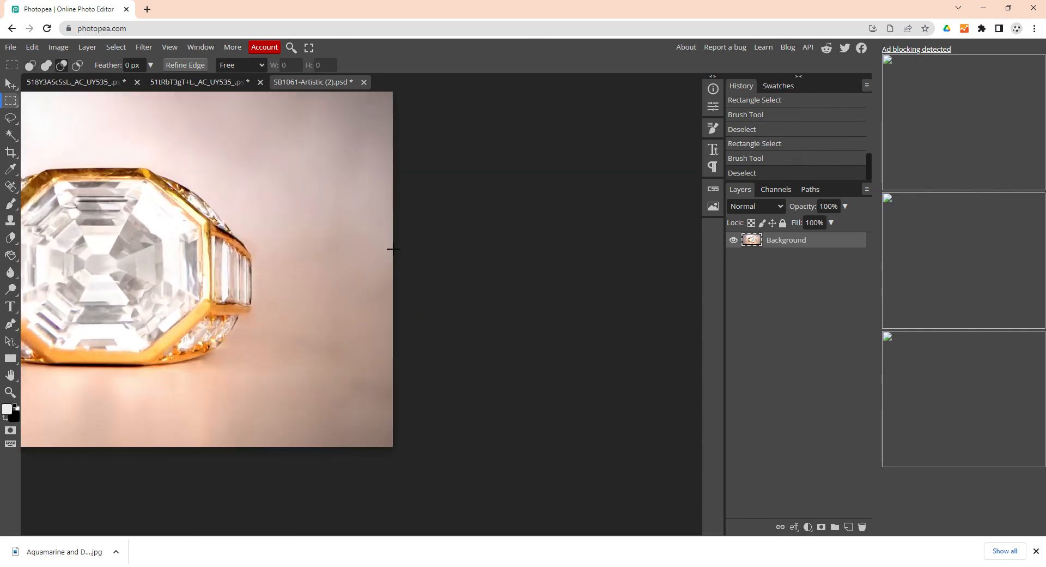
scroll(388, 260, up, 1)
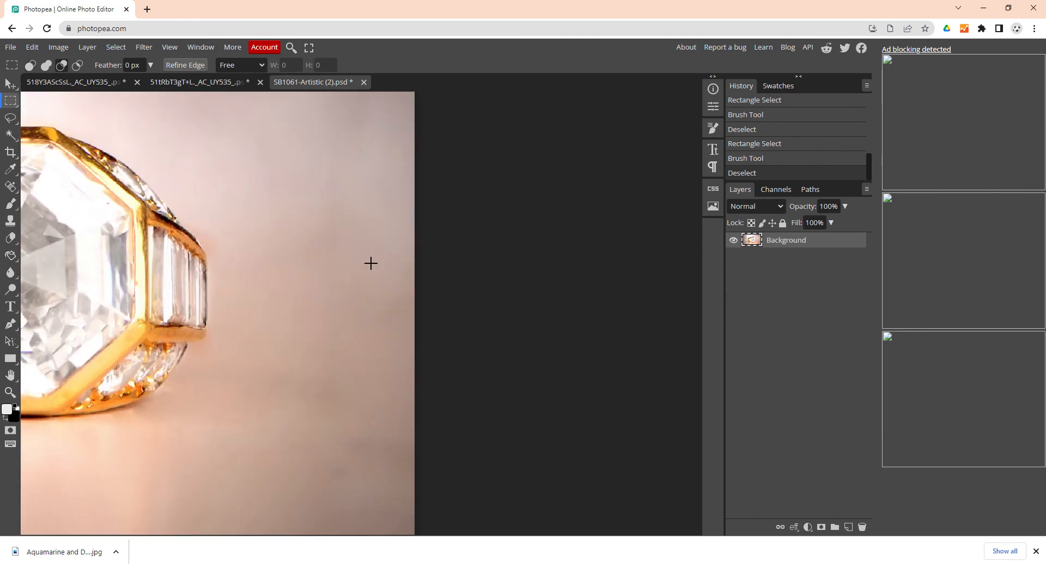
drag(350, 210, 431, 316)
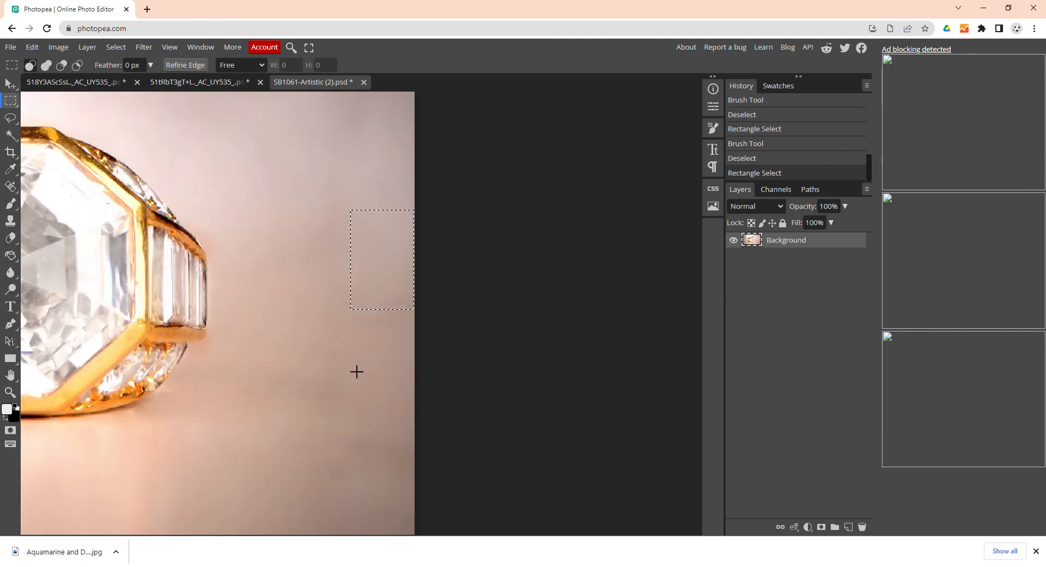
shift+drag(331, 366, 383, 455)
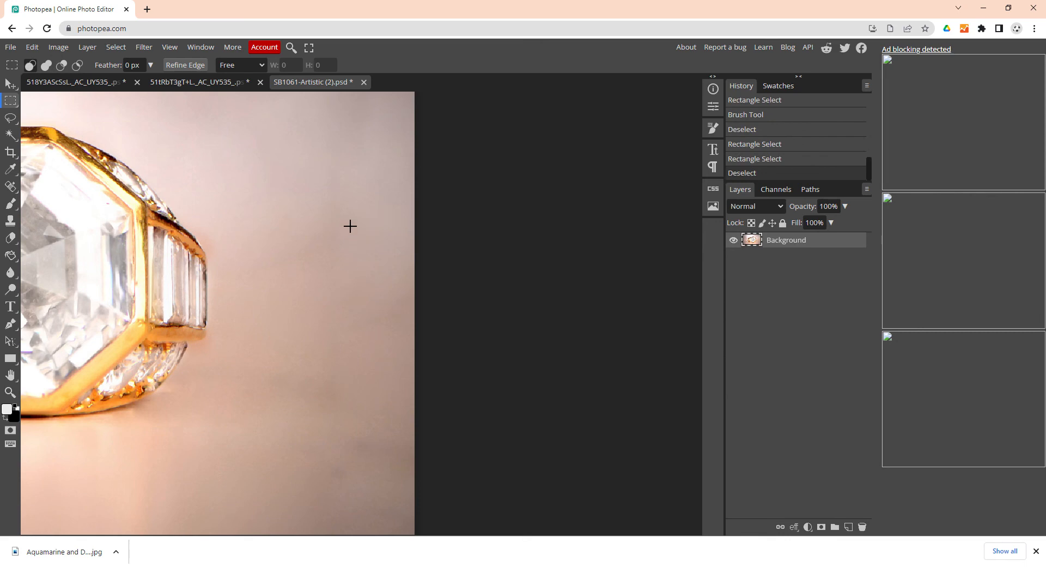
- Select a tall narrow strip over the seam in the backdrop to the ring's right, refill it with Content Aware, and deselect it
scroll(415, 257, down, 3)
scroll(364, 332, up, 3)
drag(334, 171, 385, 430)
key(shift+F5)
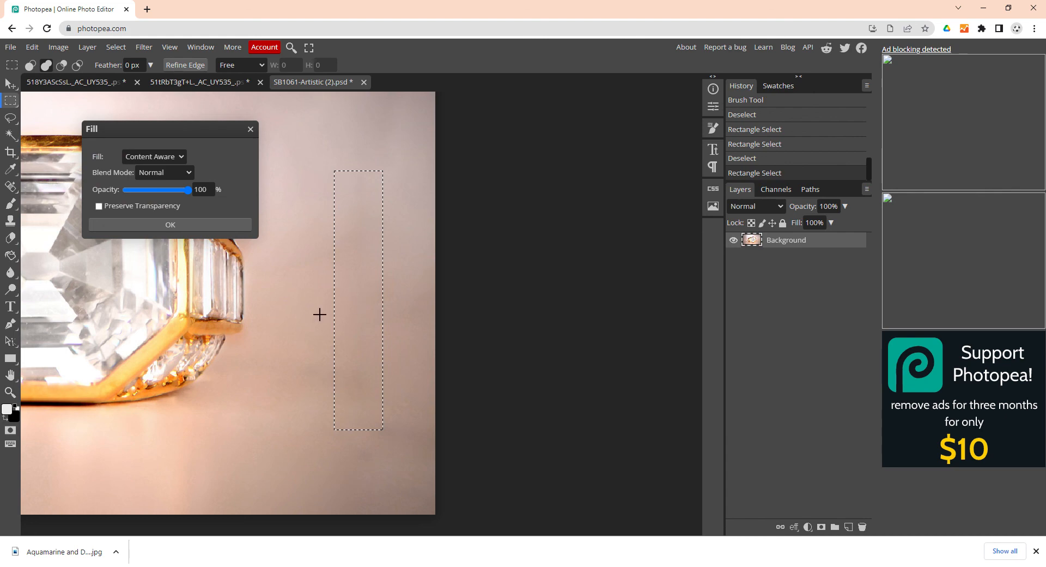
click(164, 224)
scroll(383, 308, down, 3)
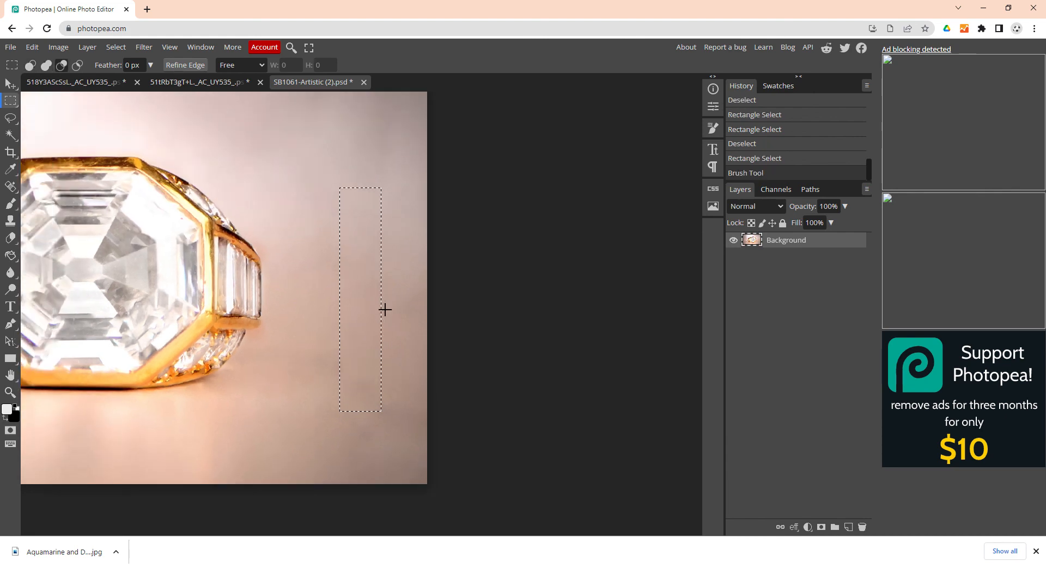
key(ctrl+d)
scroll(394, 320, down, 1)
scroll(343, 259, down, 1)
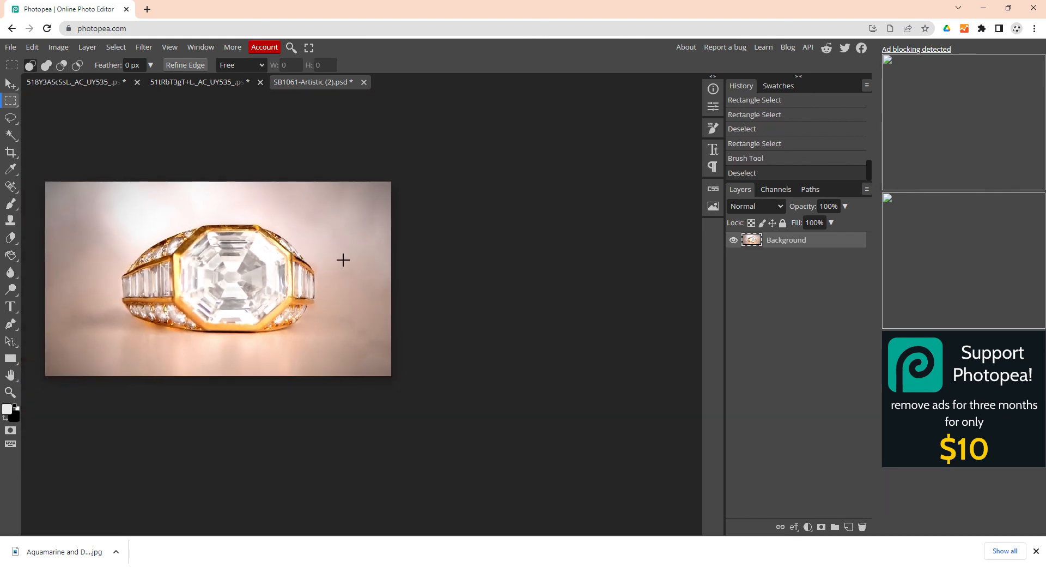
scroll(344, 259, up, 1)
scroll(409, 285, down, 2)
scroll(409, 285, up, 1)
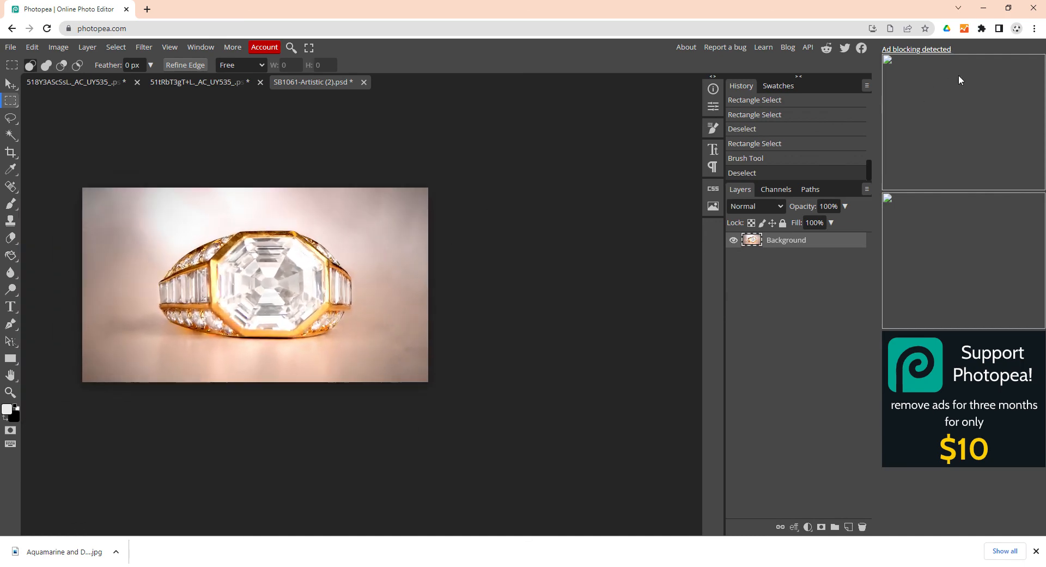